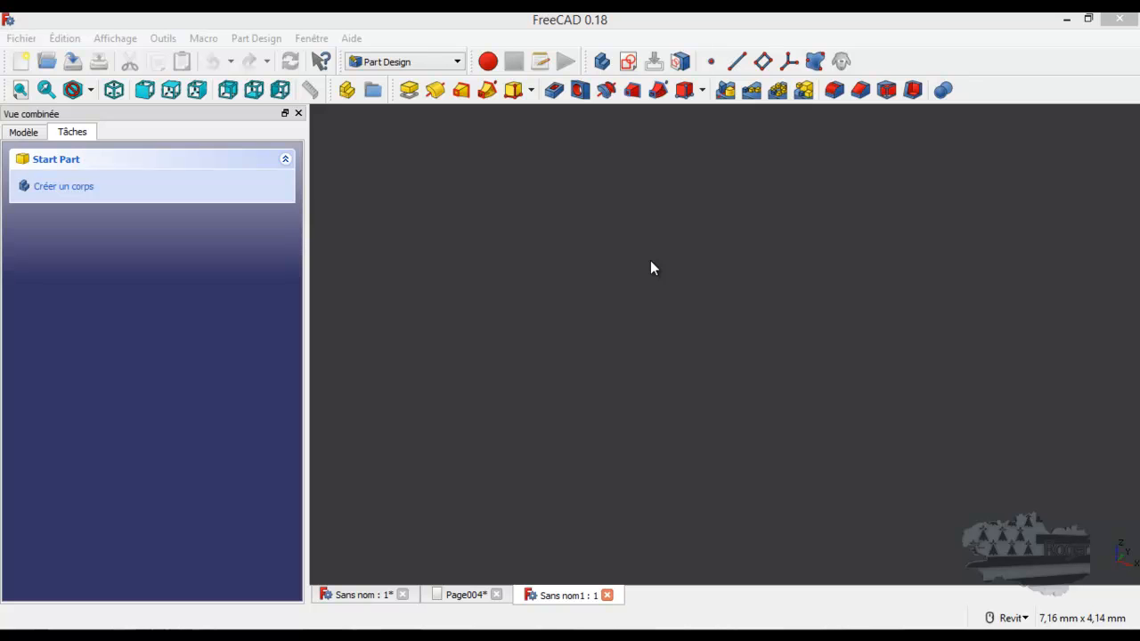
Switch to the Image workbench
left_click(454, 62)
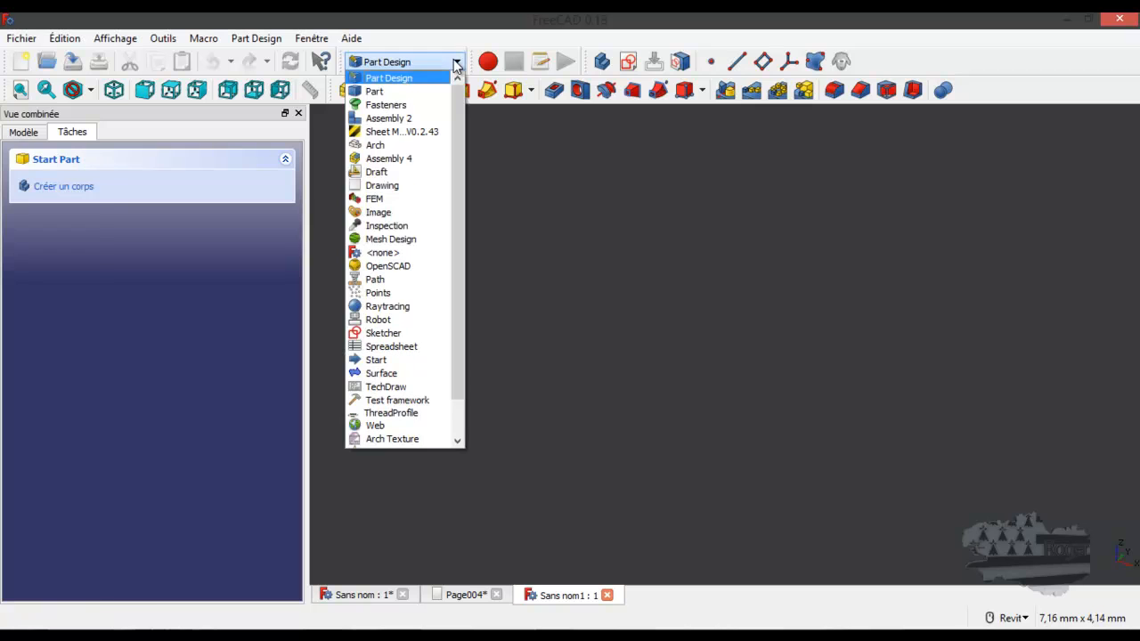
left_click(381, 212)
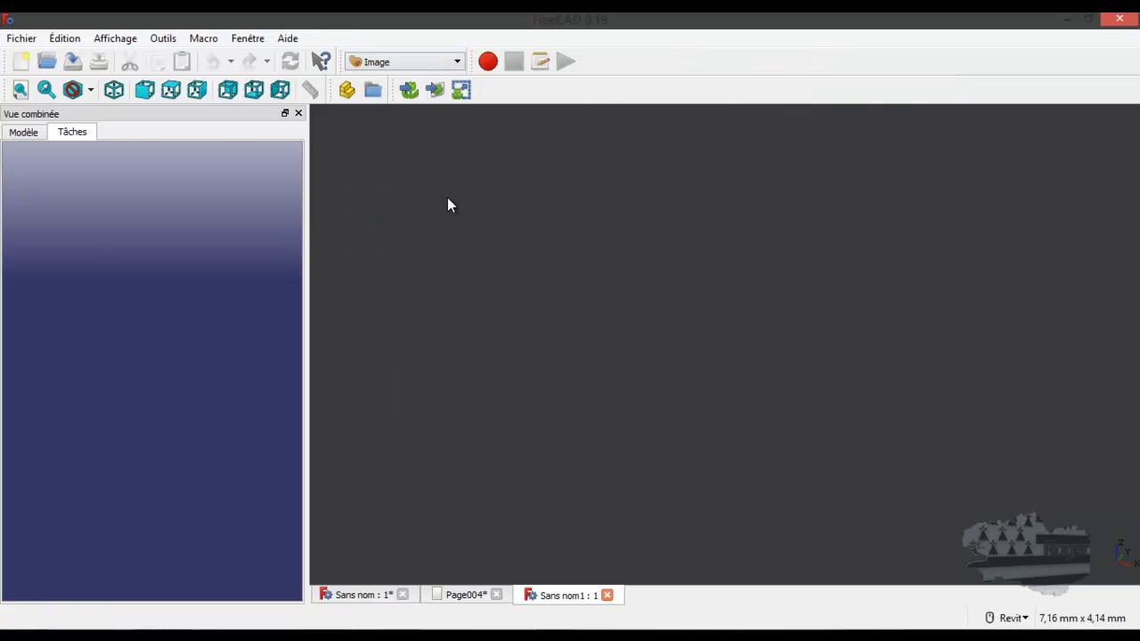
left_click(406, 62)
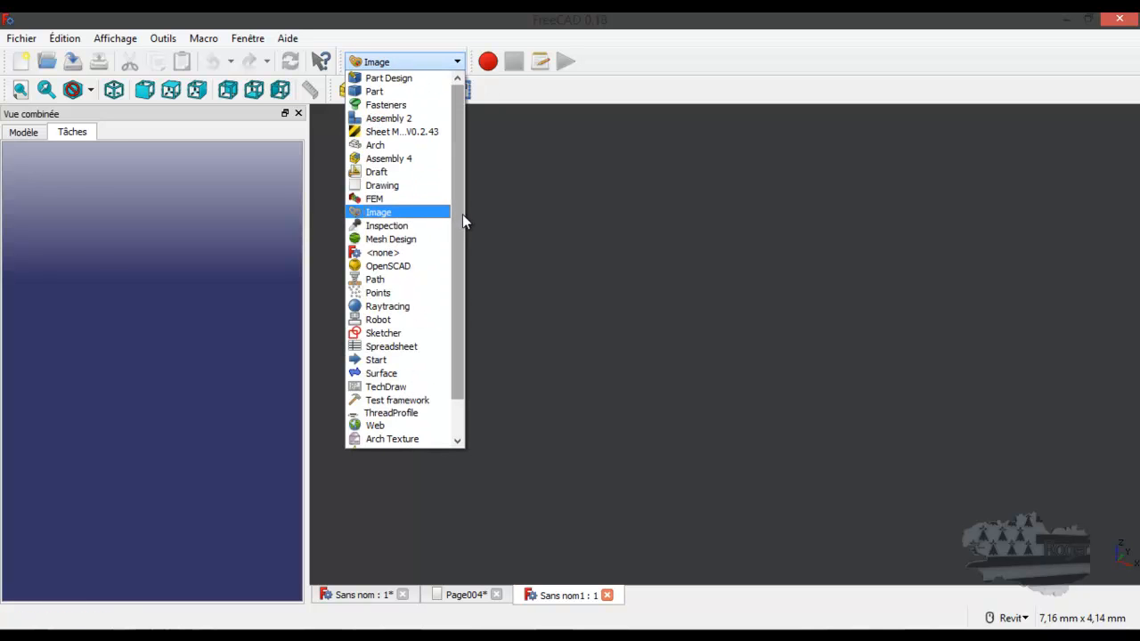
left_click(530, 236)
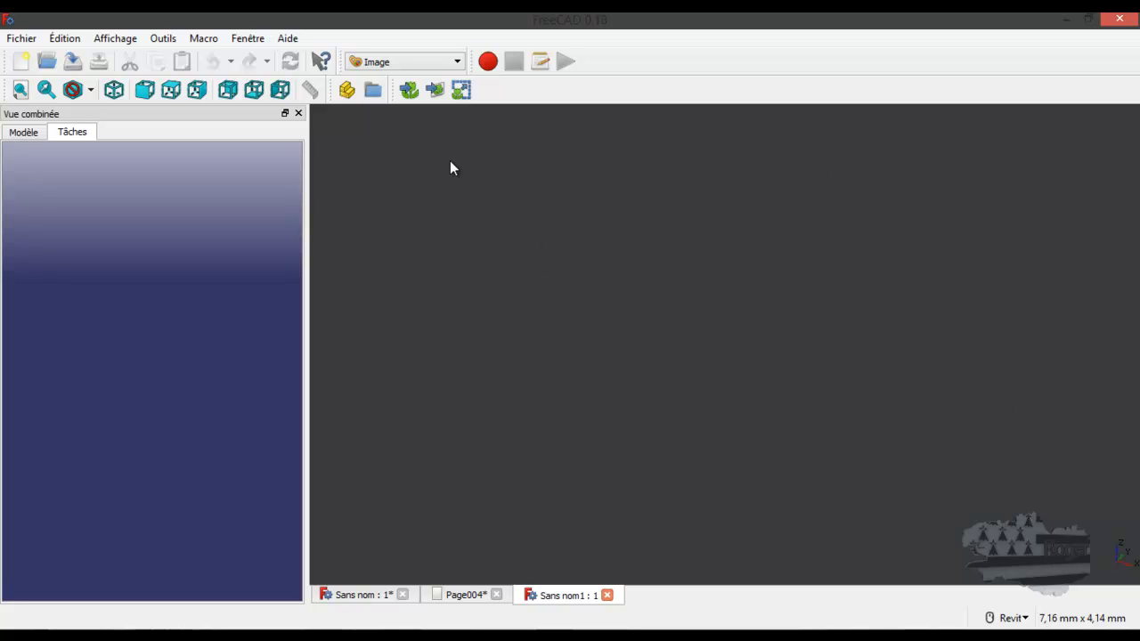
Import the image Maquette_plan_cc_pct_couvercle.svg.png onto the XY plane with a 0 mm offset
left_click(435, 90)
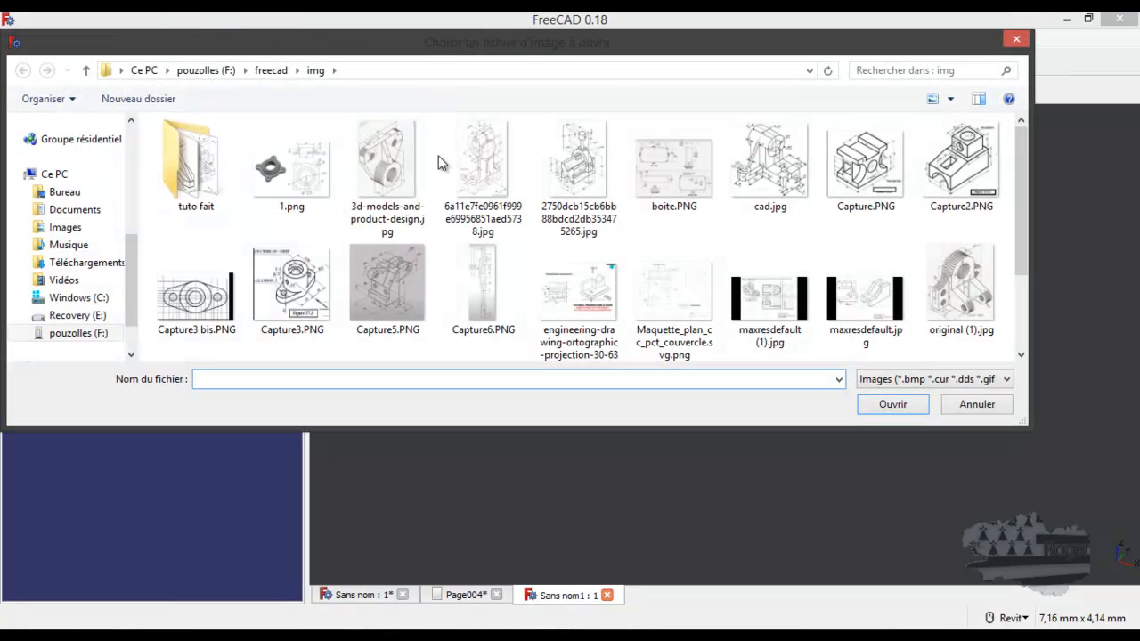
left_click(664, 285)
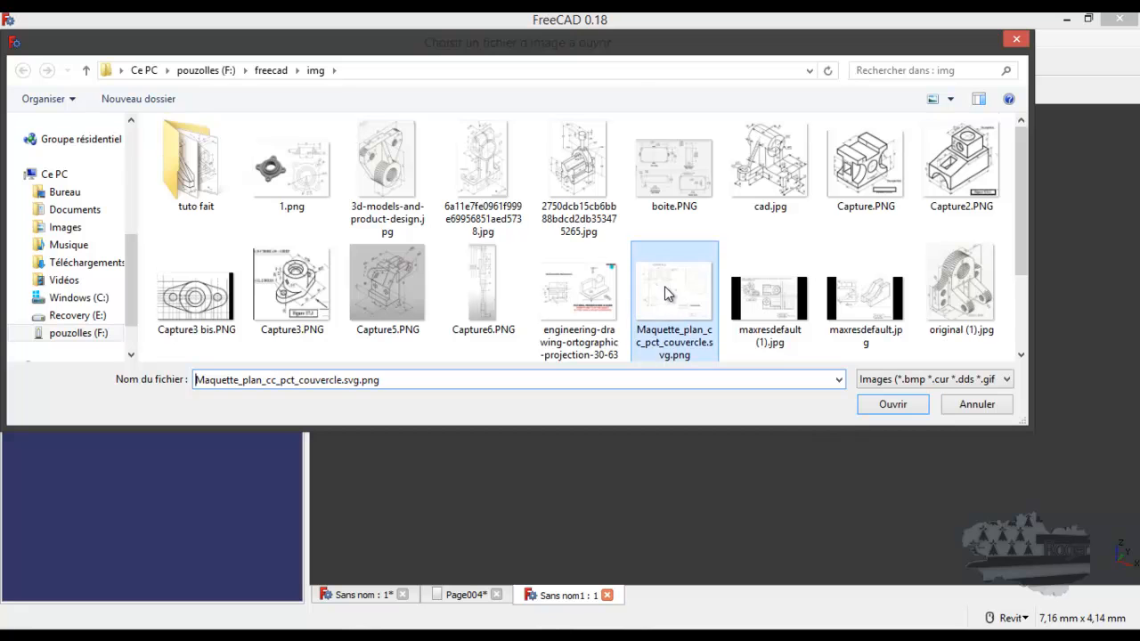
left_click(907, 401)
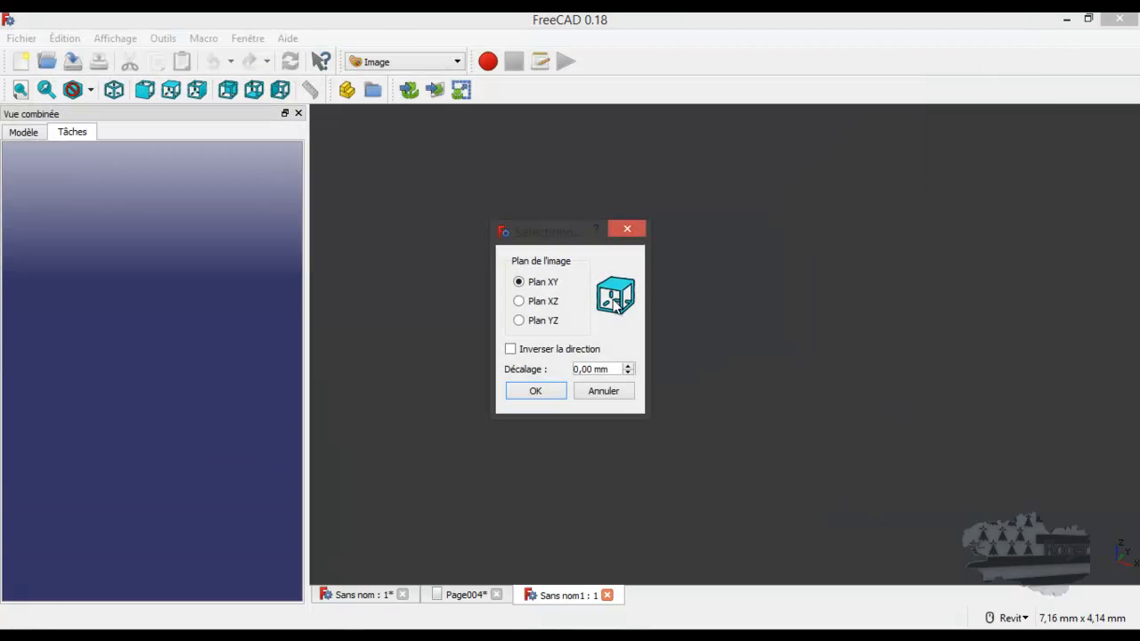
left_click(562, 390)
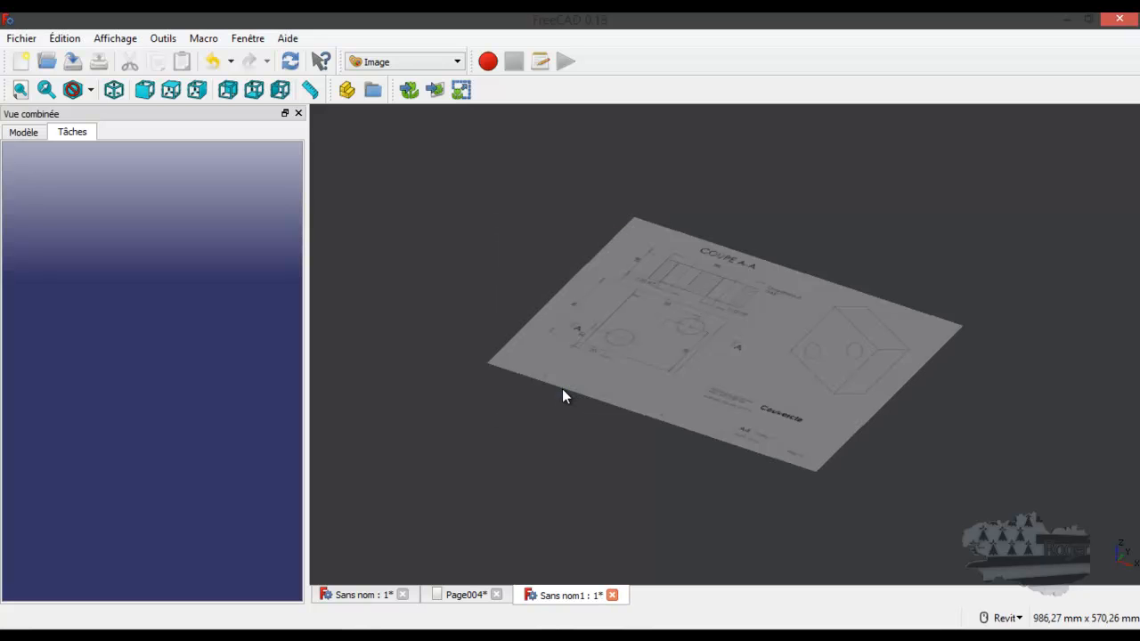
Switch to the Part Design workbench with the imported plan viewed face-on
middle_click_drag(731, 327, 773, 410, "shift")
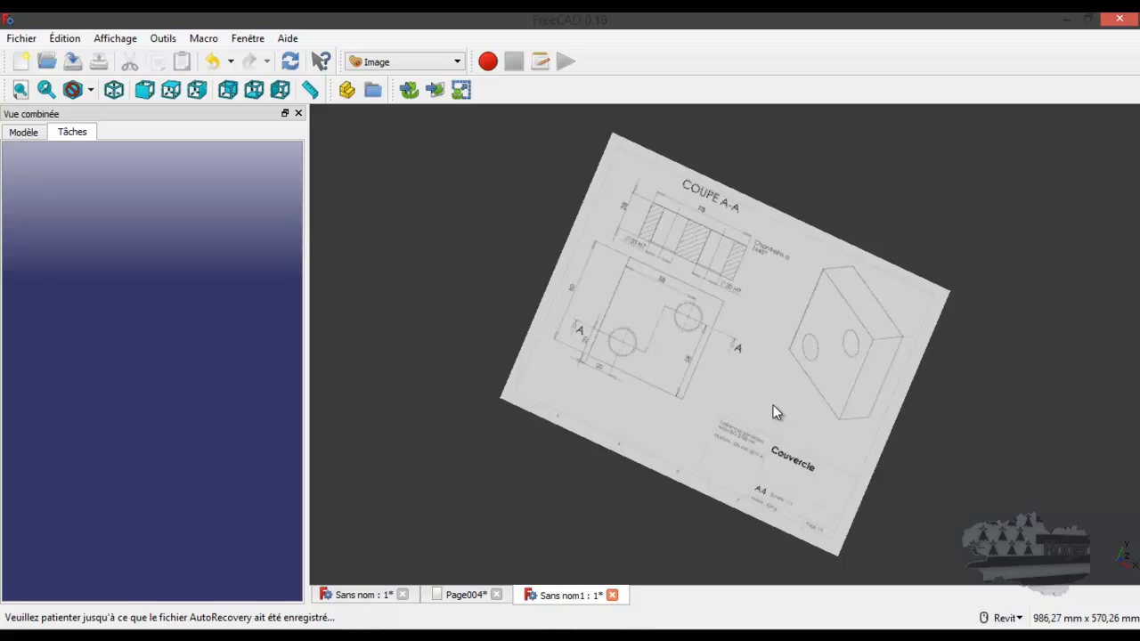
key("1")
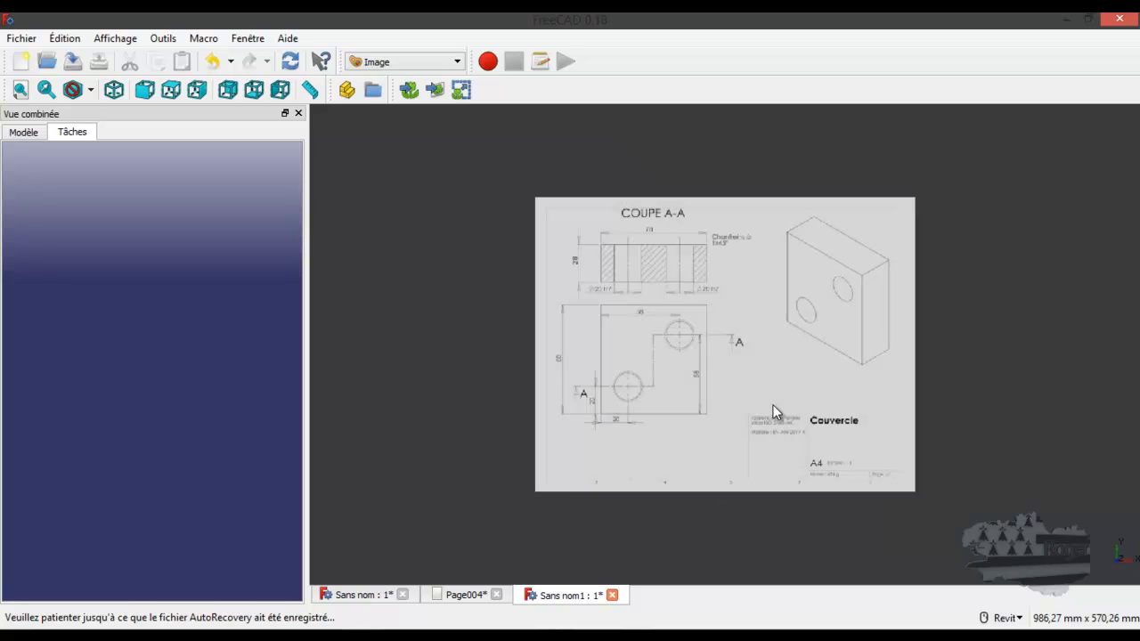
scroll(661, 405, "up", 3)
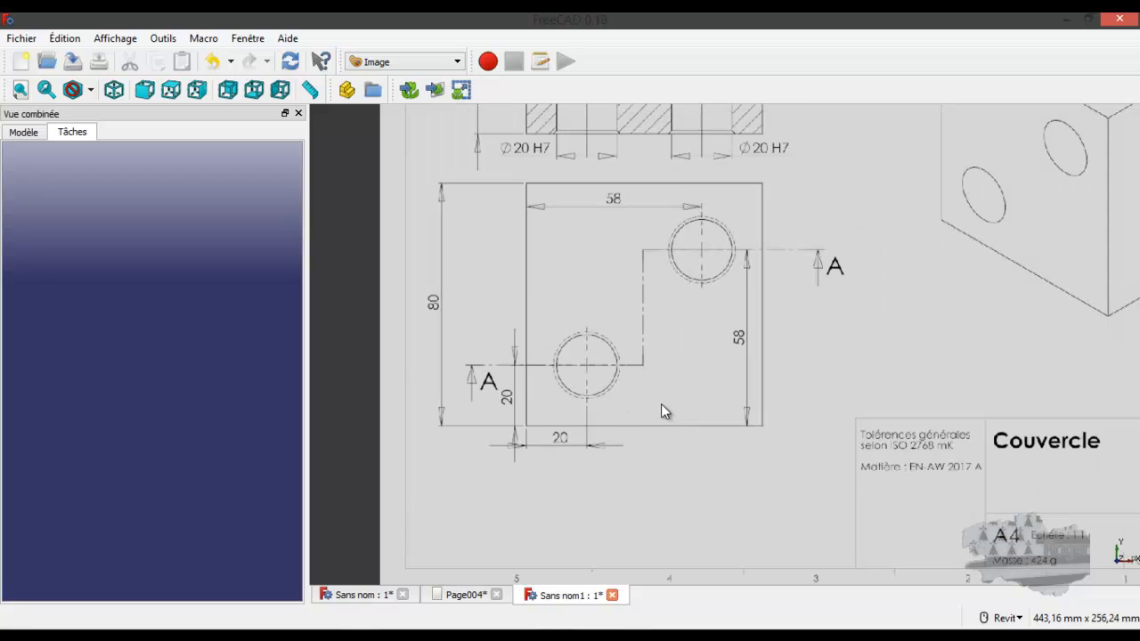
scroll(661, 405, "up", 1)
scroll(660, 411, "down", 2)
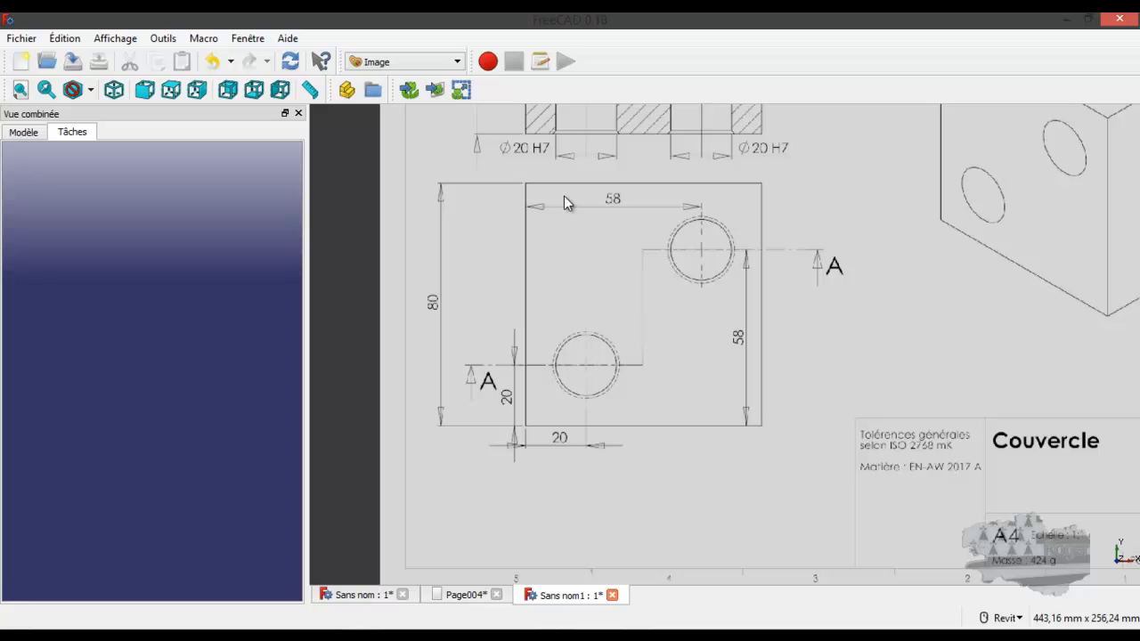
left_click(459, 63)
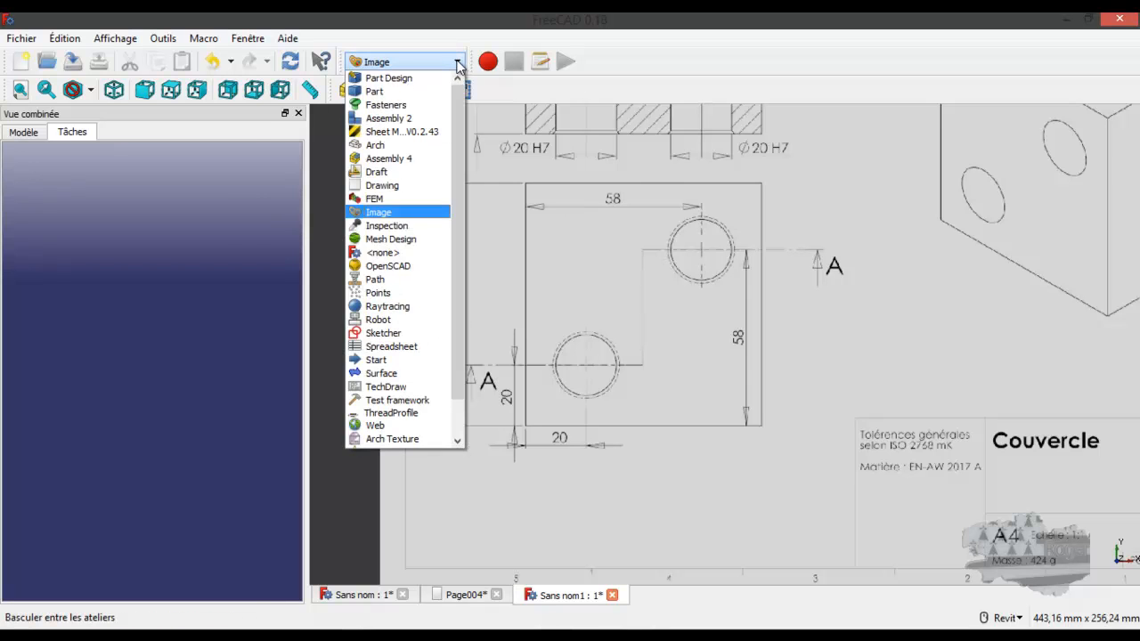
left_click(424, 78)
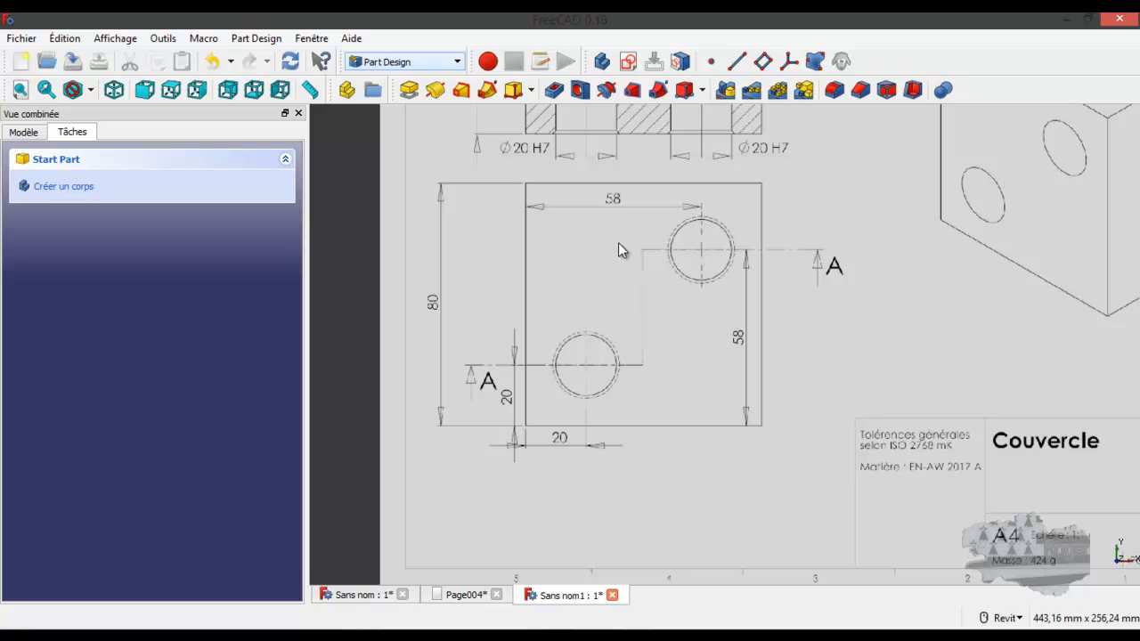
Create a new body and start a sketch on its XY plane
mouse_move(618, 247)
middle_mouse_down()
mouse_move(457, 187)
mouse_move(258, 135)
mouse_move(739, 386)
mouse_move(478, 290)
mouse_move(557, 282)
mouse_move(584, 263)
middle_mouse_up()
left_click(627, 62)
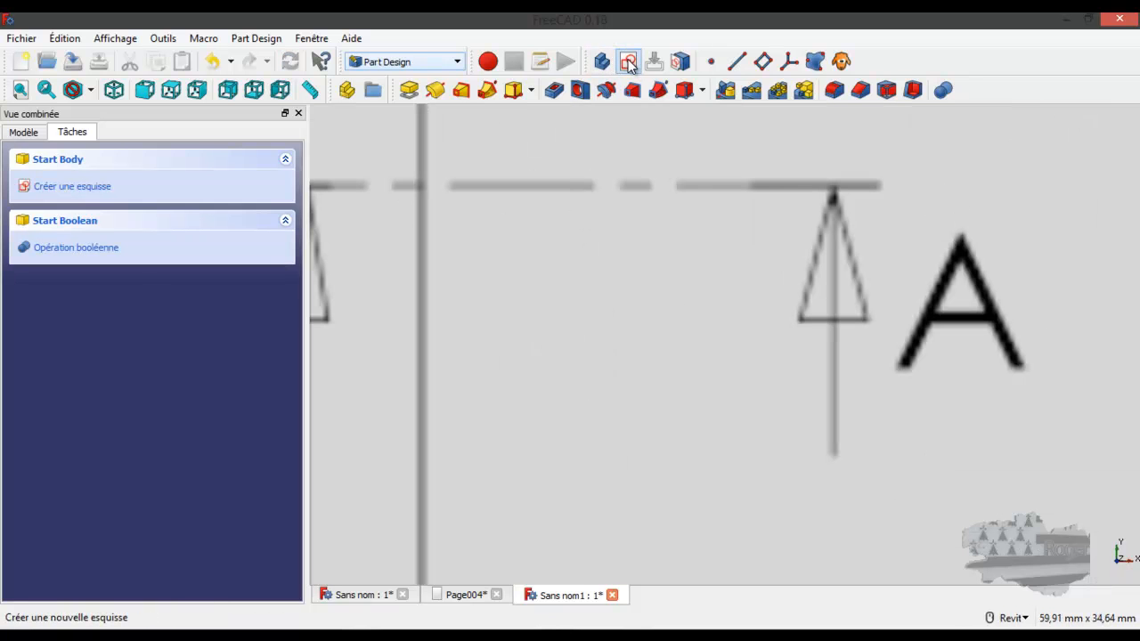
left_click(628, 60)
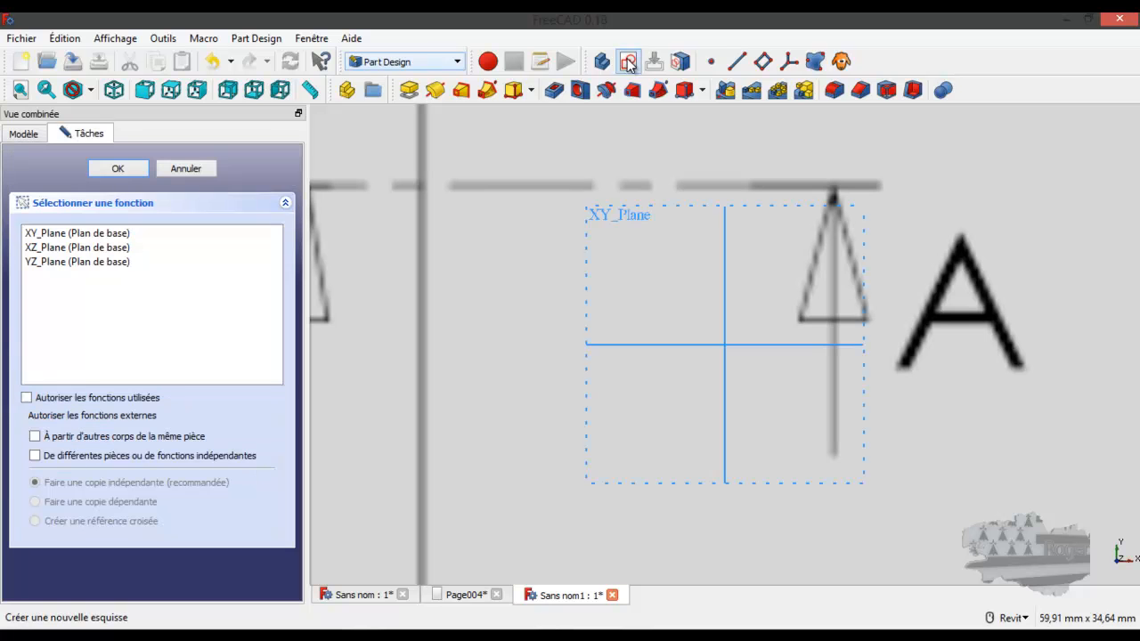
left_click(100, 235)
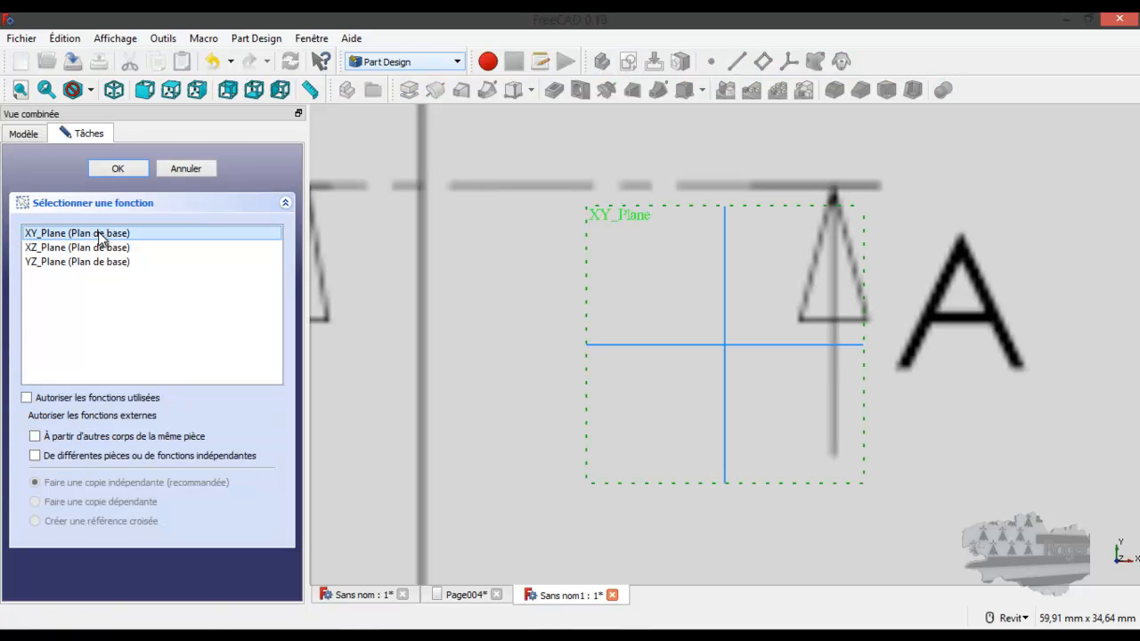
left_click(137, 168)
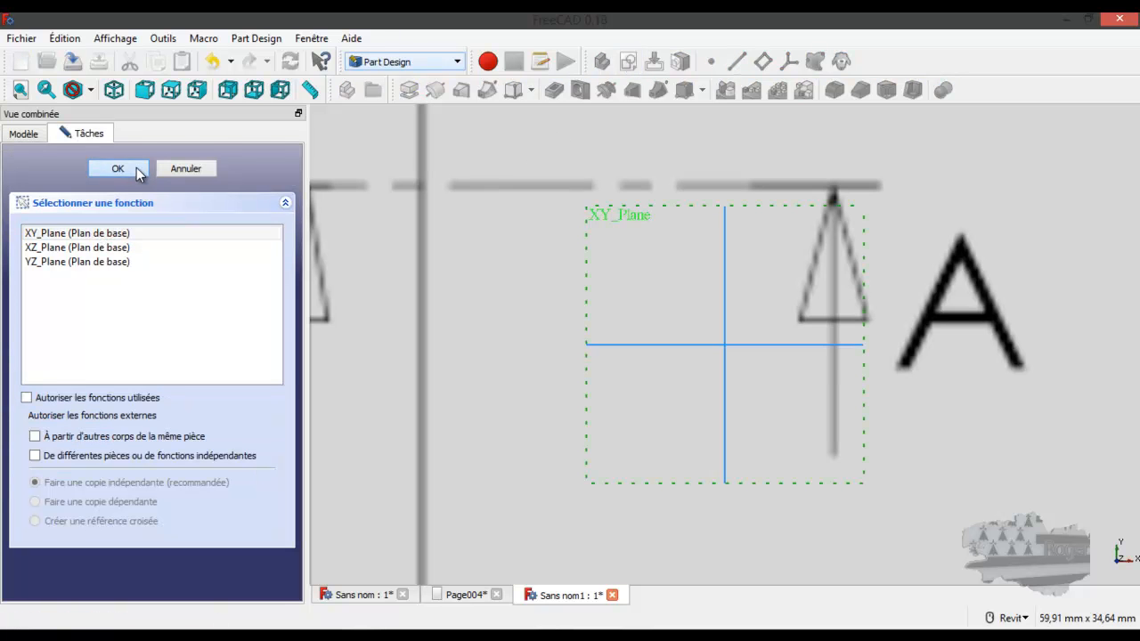
Sketch a rectangle about 125 by 129 mm over the square outline of the cover on the plan image
scroll(601, 316, "down", 5)
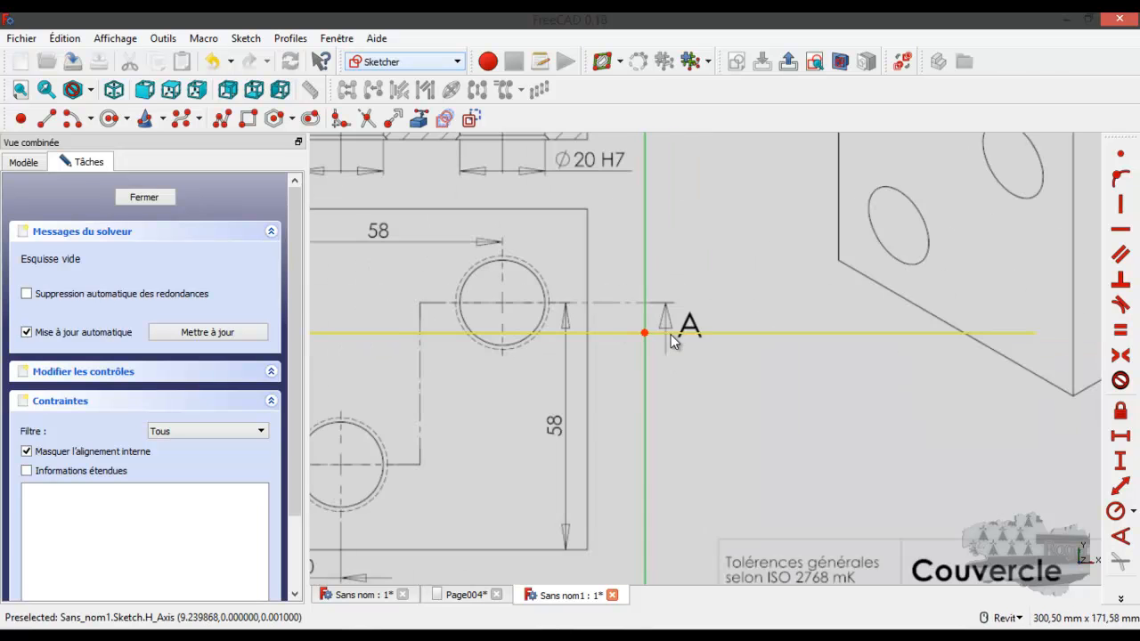
scroll(659, 334, "down", 4)
scroll(519, 339, "up", 6)
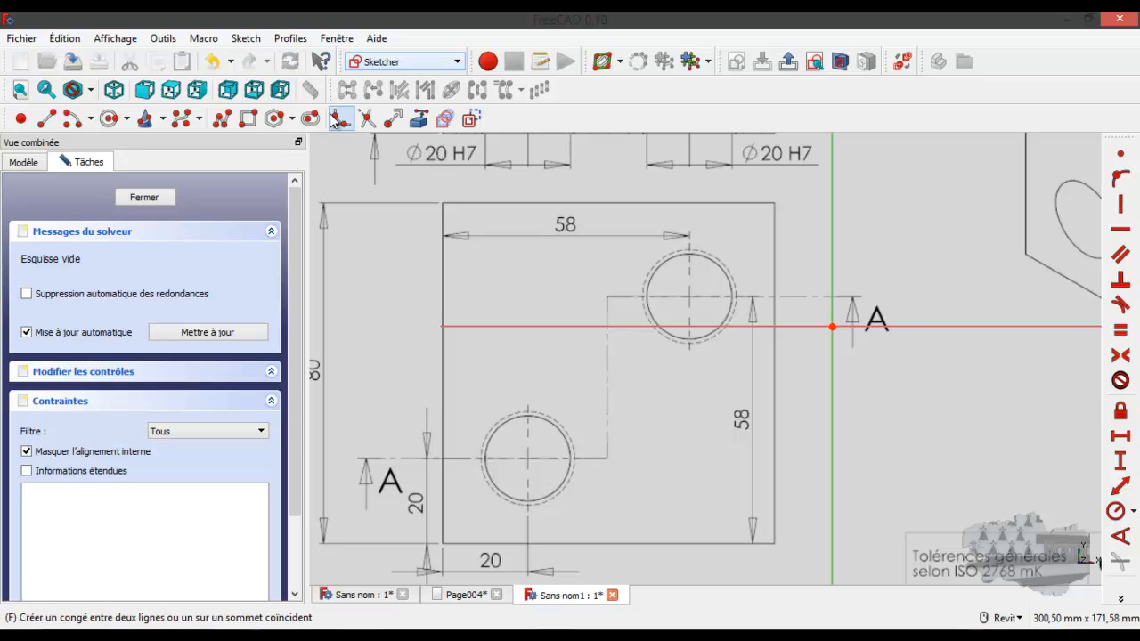
left_click(249, 118)
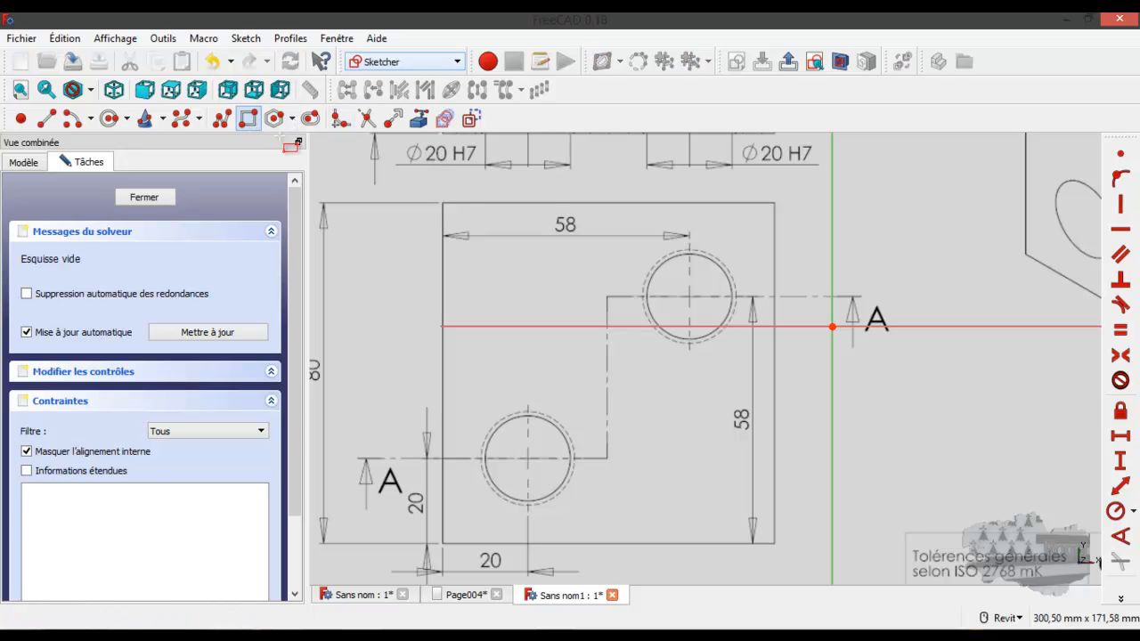
left_click(444, 203)
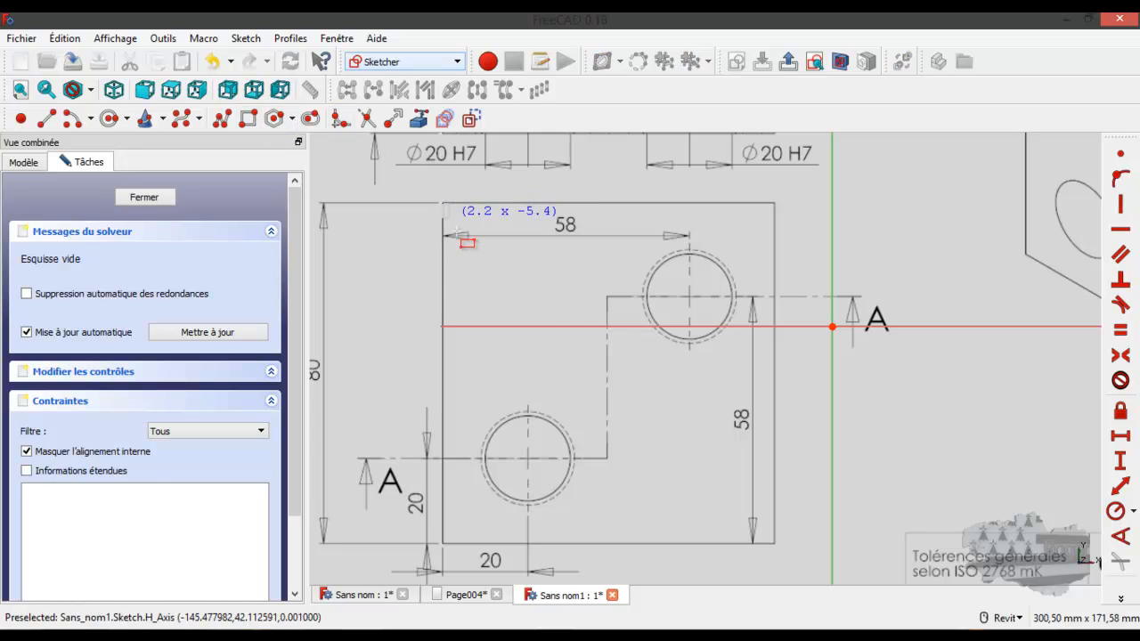
left_click(773, 542)
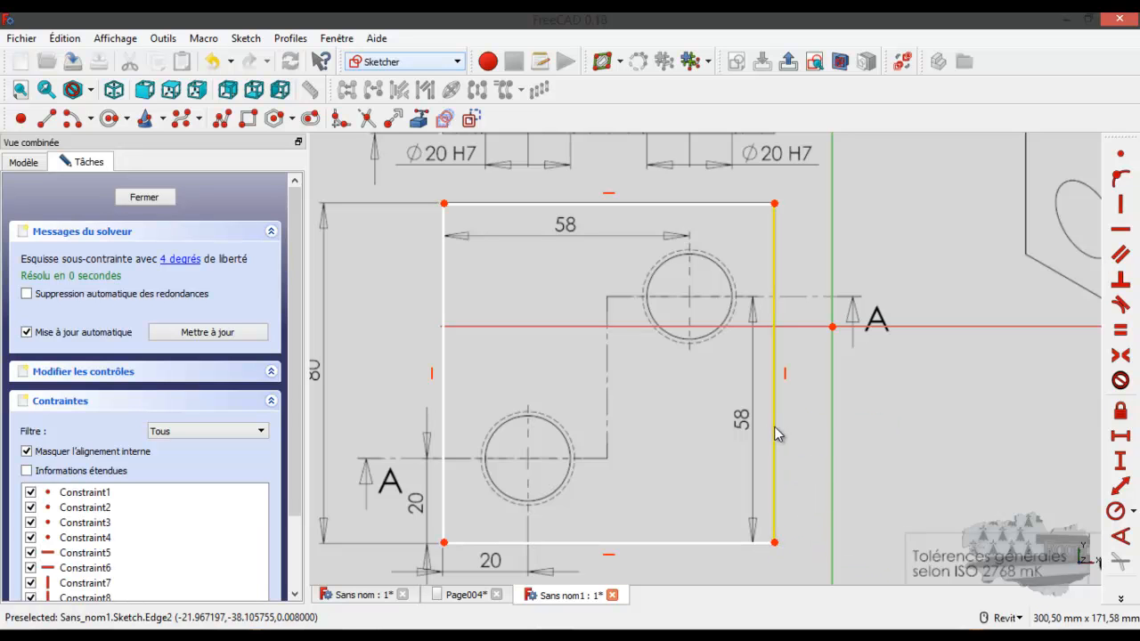
Check the length of the rectangle's left edge with a vertical distance constraint, then discard the constraint
left_click(445, 408)
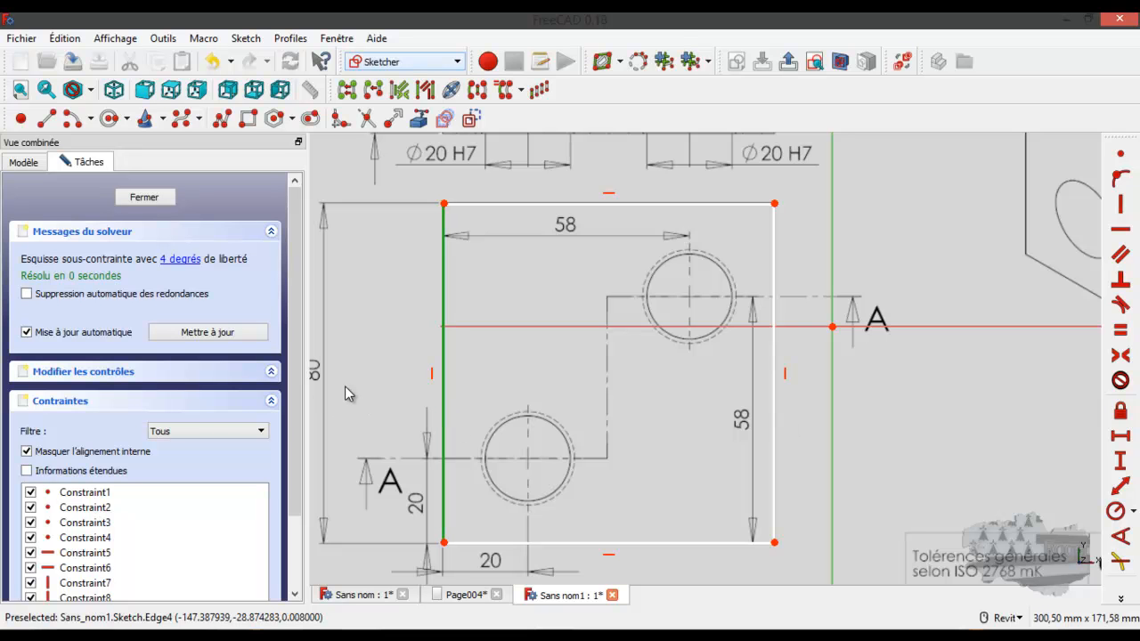
middle_click_drag(345, 385, 407, 379)
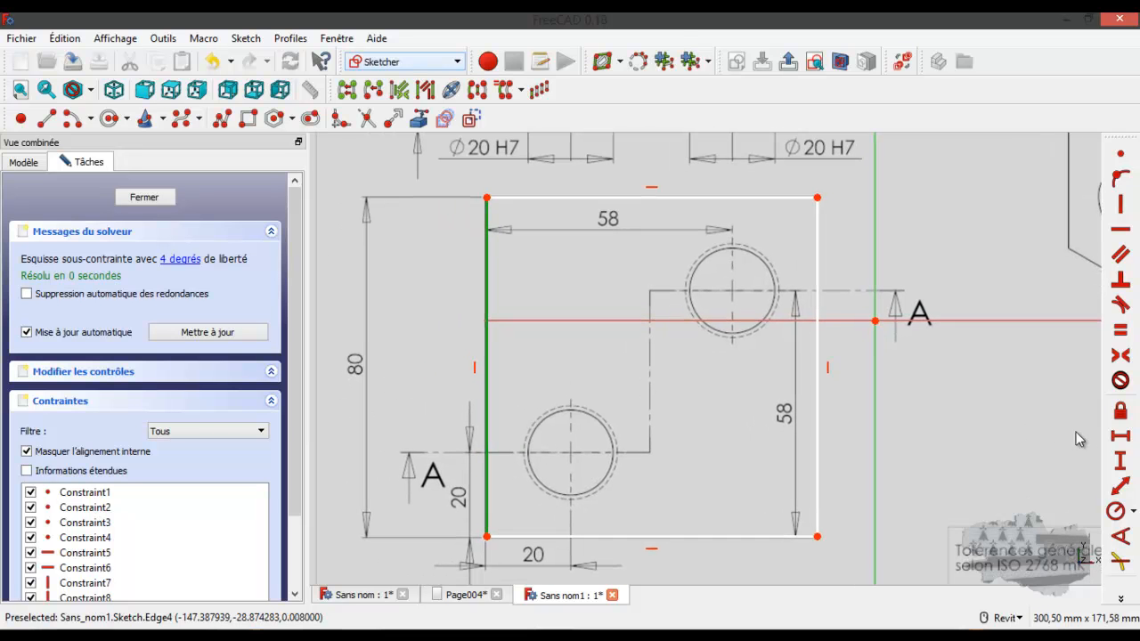
left_click(1123, 465)
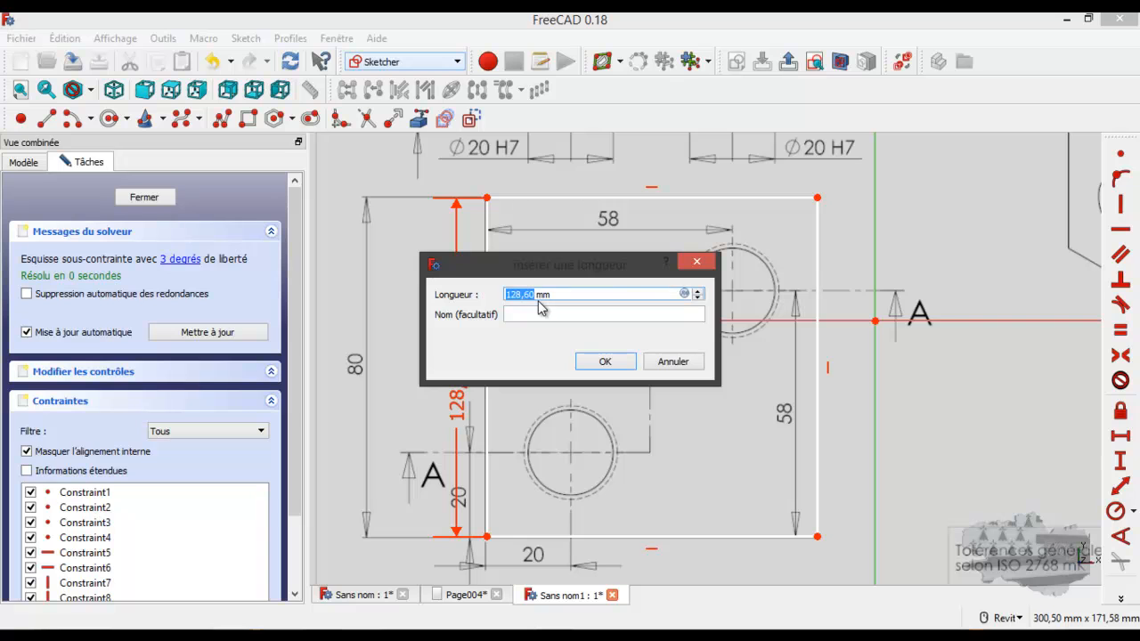
left_click(674, 362)
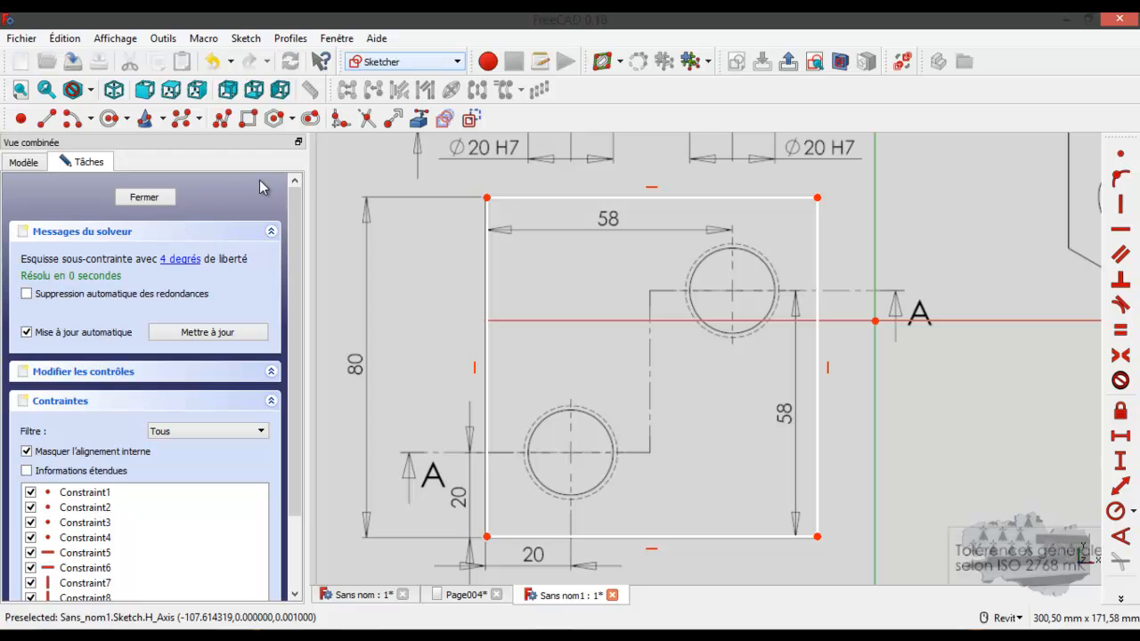
Switch to the Image workbench and examine the scale given in the plan's title block
left_click(434, 69)
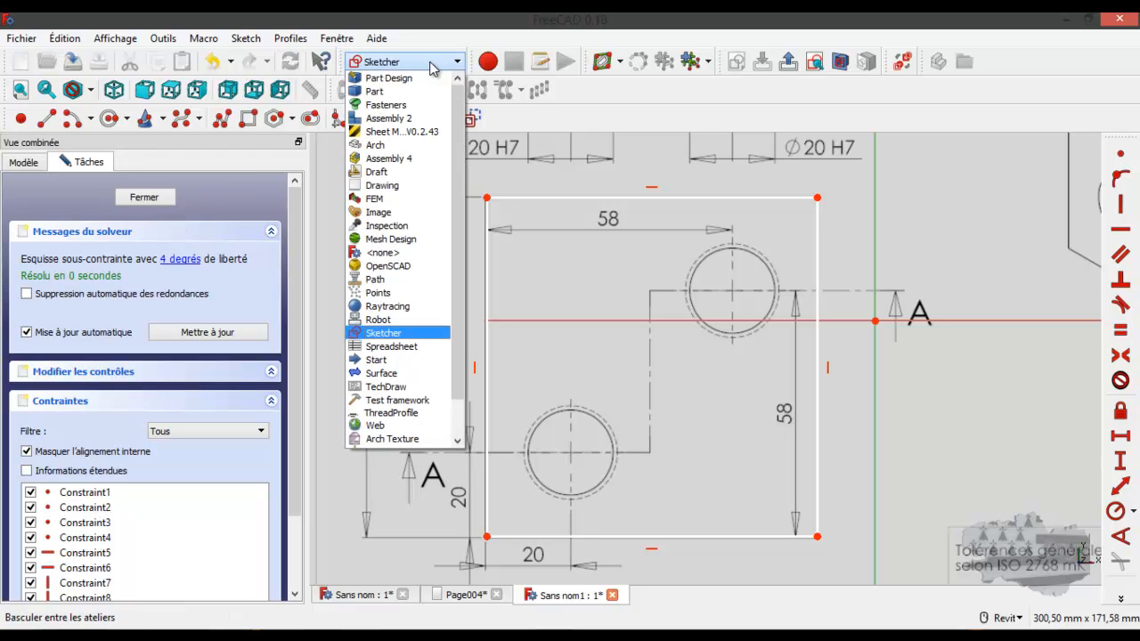
left_click(388, 212)
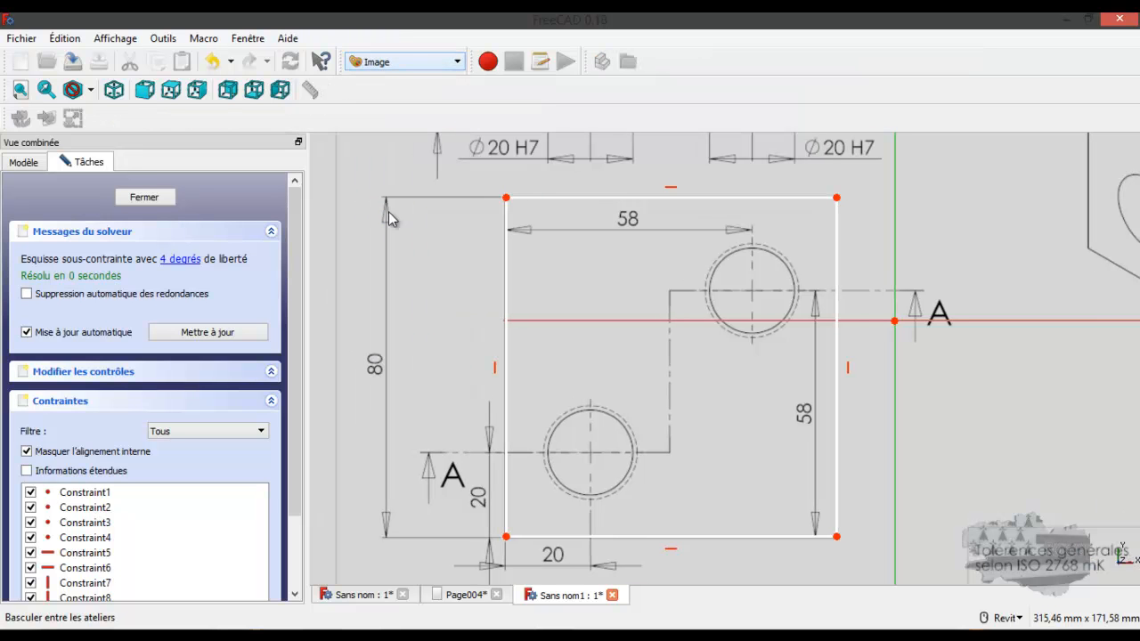
scroll(590, 331, "down", 4)
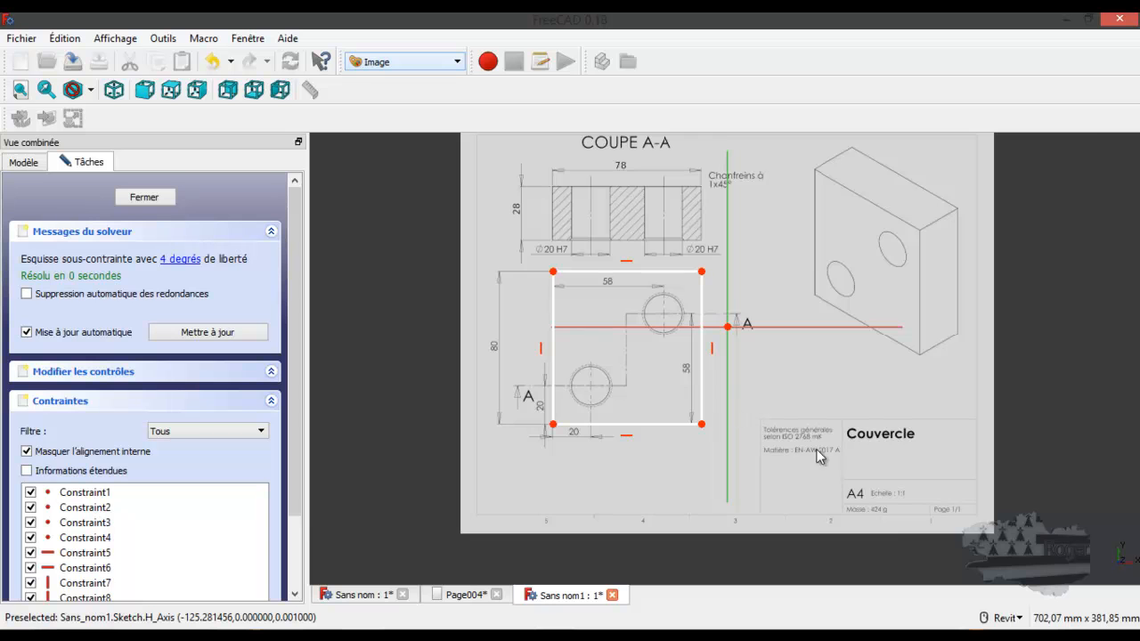
scroll(910, 511, "up", 2)
scroll(910, 518, "up", 2)
scroll(908, 516, "up", 2)
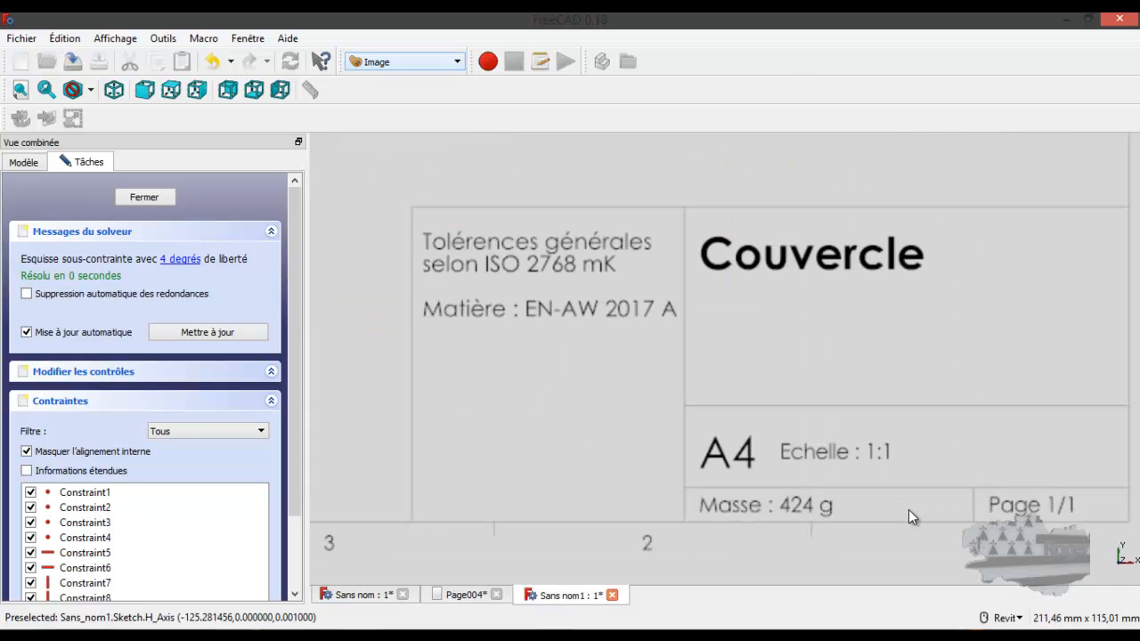
scroll(908, 517, "down", 2)
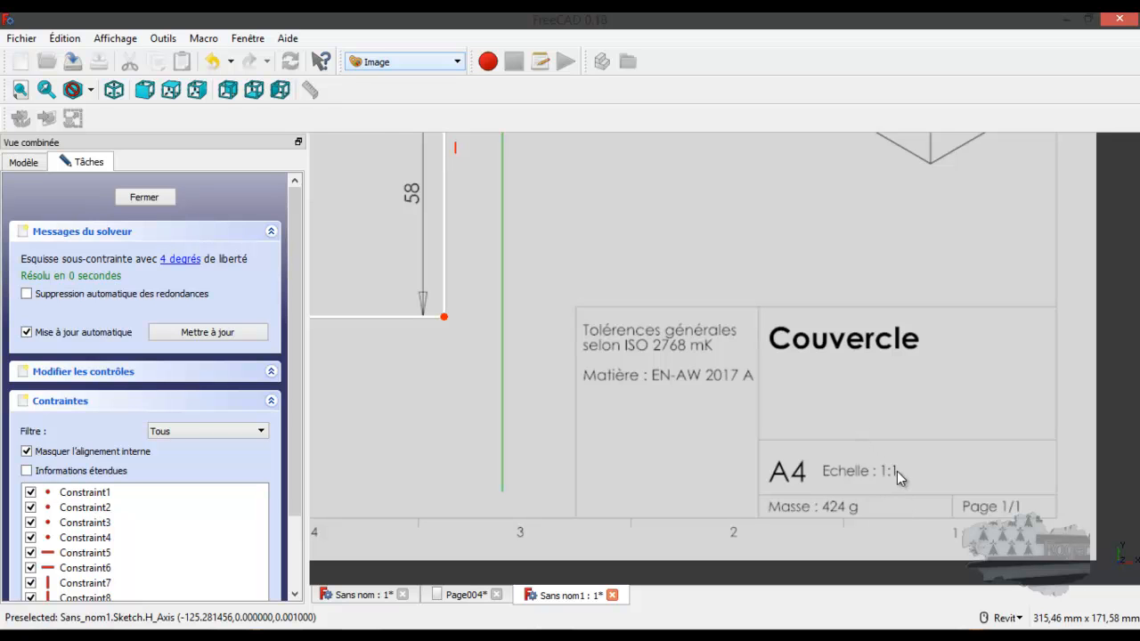
scroll(772, 424, "down", 4)
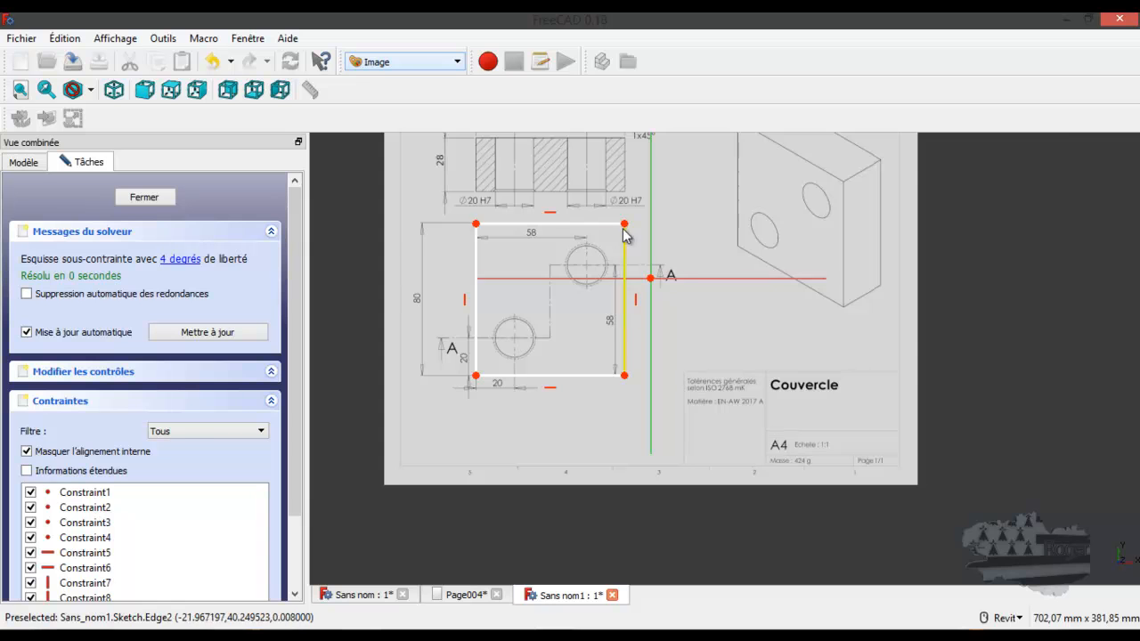
Close the sketch containing the rectangle
scroll(611, 199, "up", 2)
middle_click_drag(656, 278, 743, 278)
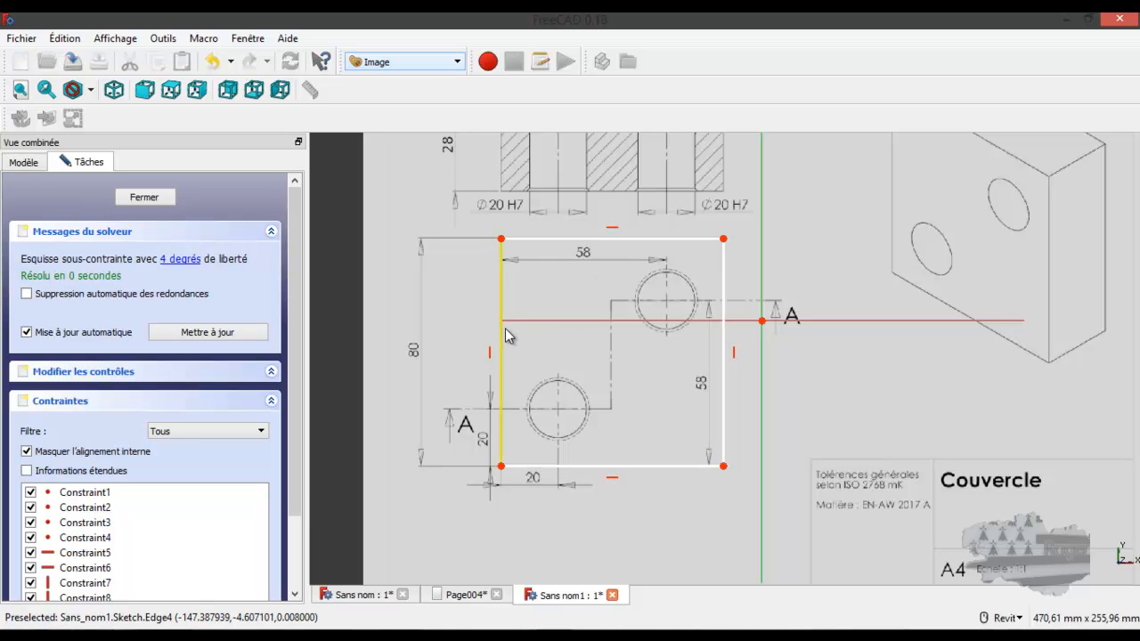
left_click(165, 196)
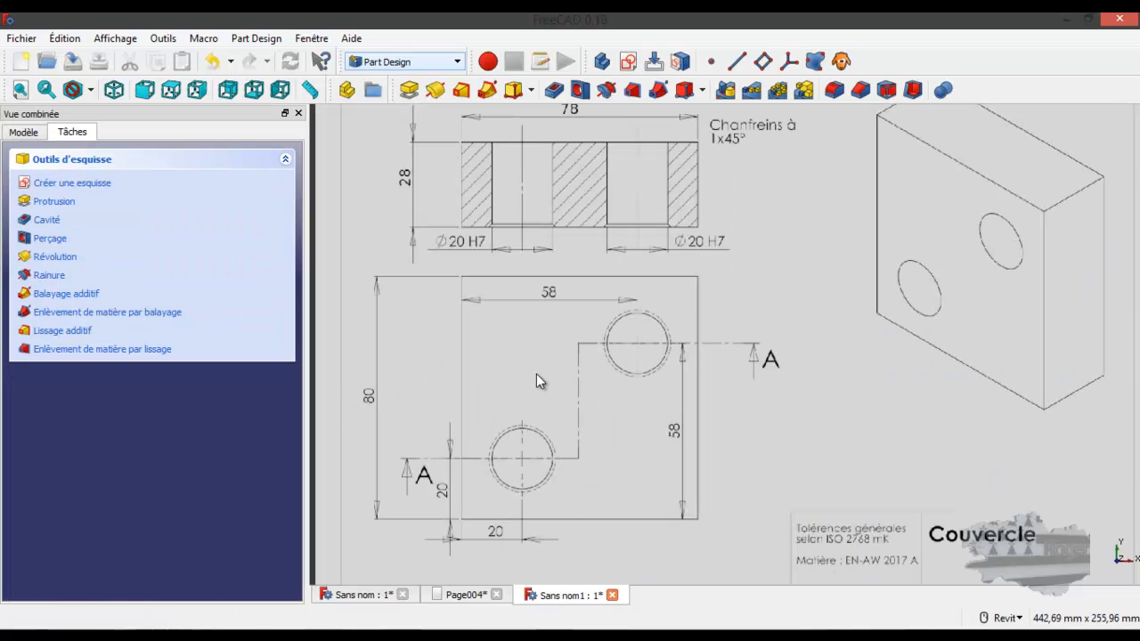
Switch to the Image workbench to work from the 78 dimension of section A-A
scroll(450, 442, "up", 3)
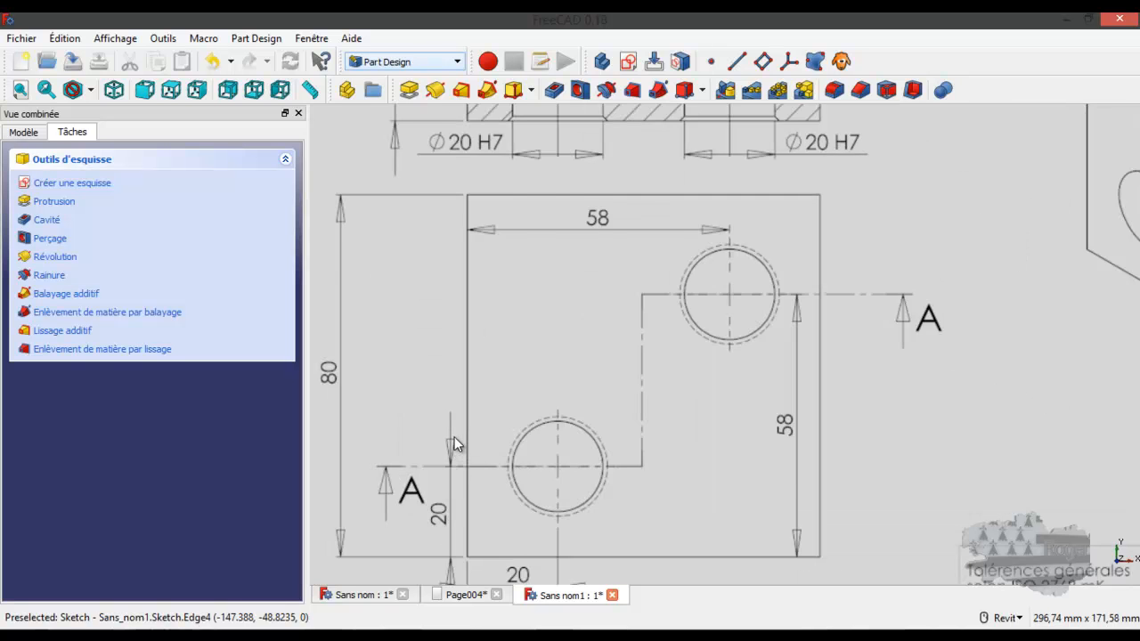
scroll(456, 432, "down", 5)
scroll(518, 209, "up", 6)
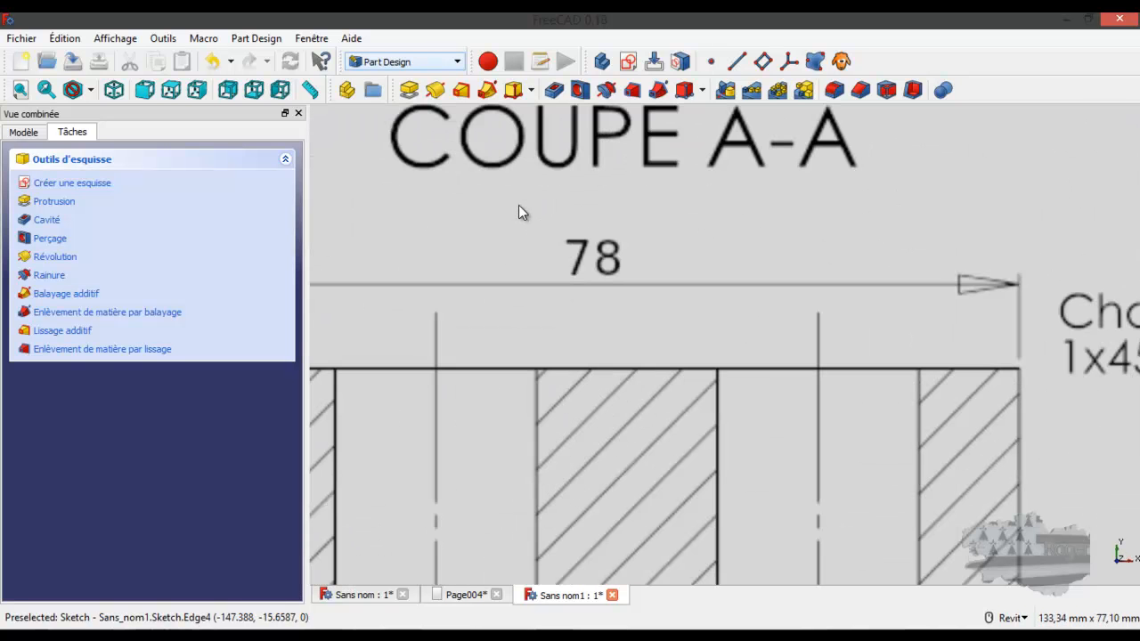
middle_click_drag(559, 324, 663, 278)
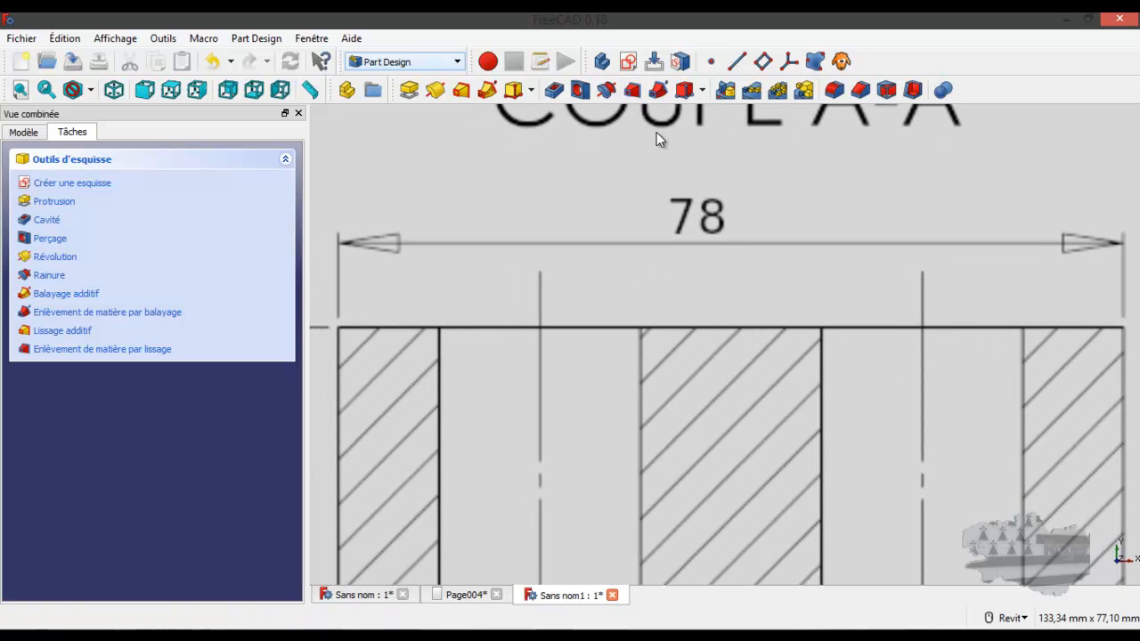
left_click(454, 61)
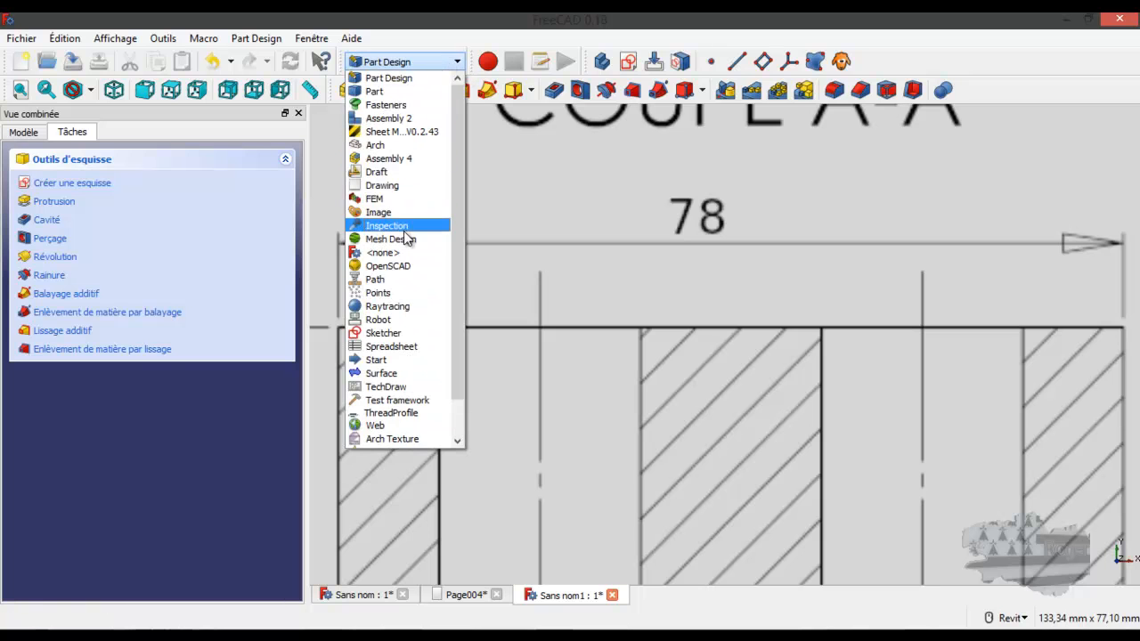
left_click(403, 213)
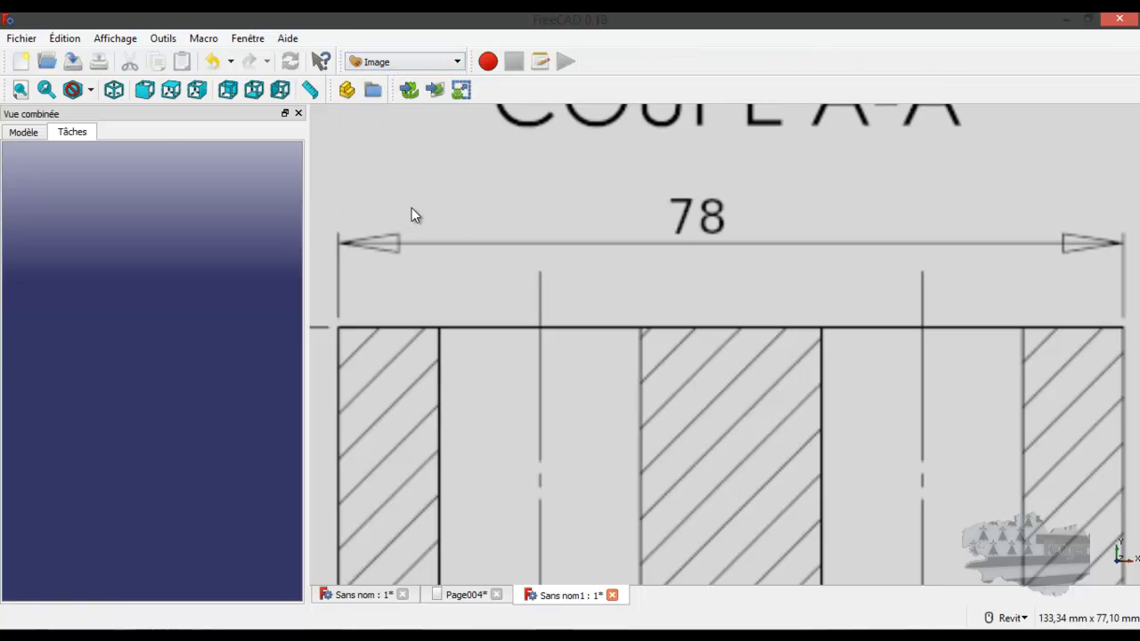
Scale ImagePlane using both ends of the 78 dimension line in section A-A as reference points and a distance of 0.78
left_click(460, 90)
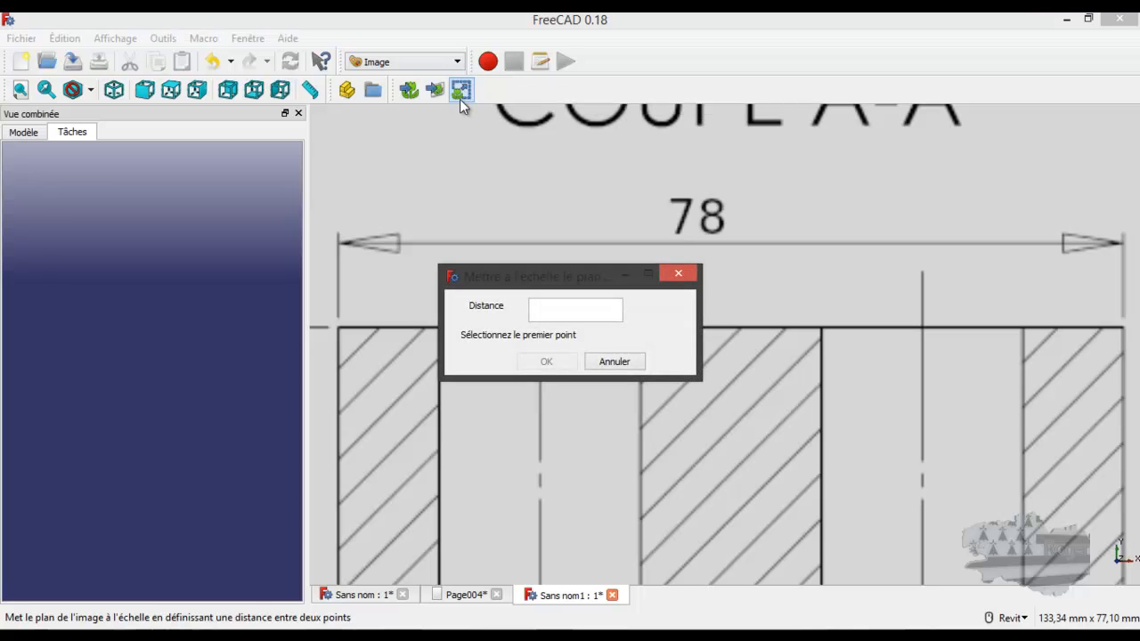
mouse_move(543, 284)
left_mouse_down()
mouse_move(452, 236)
mouse_move(135, 209)
left_mouse_up()
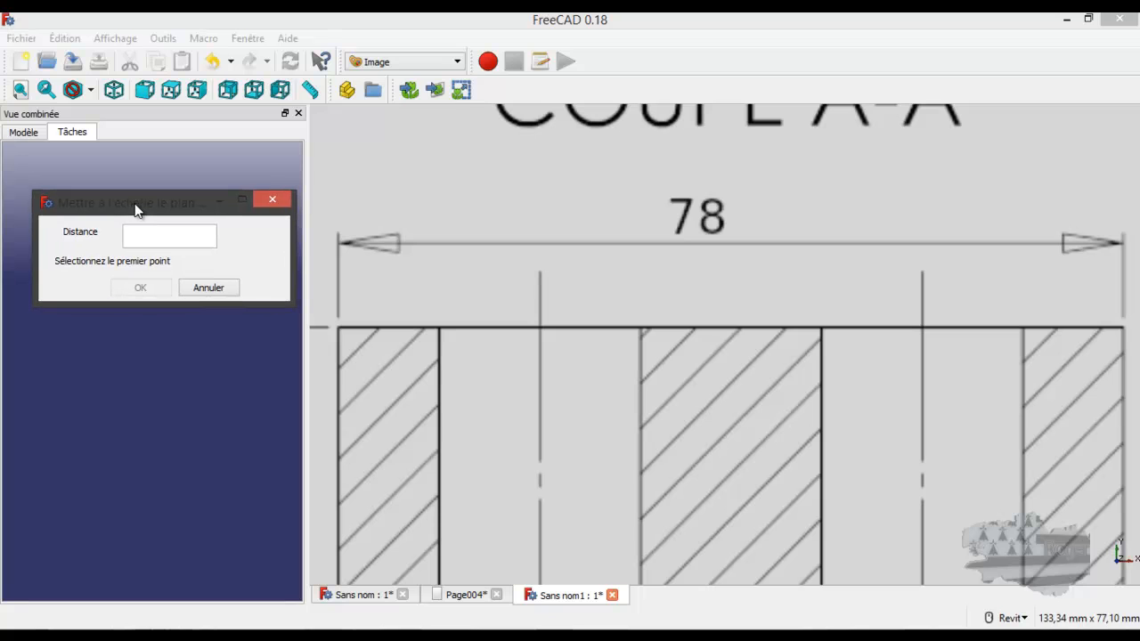
left_click(339, 243)
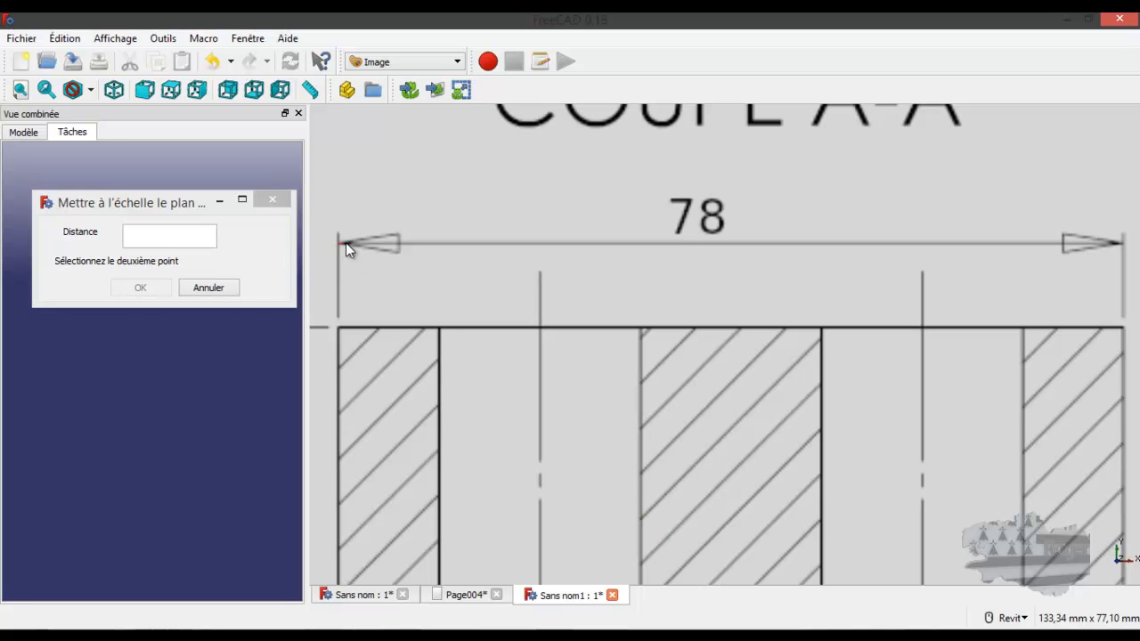
left_click(1124, 250)
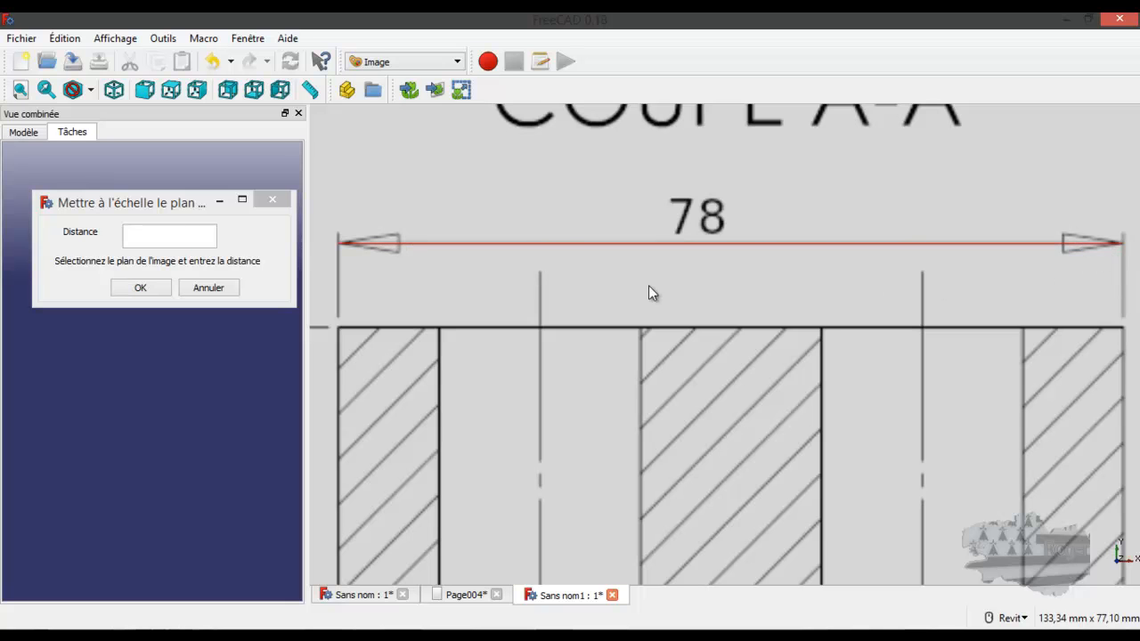
left_click(183, 236)
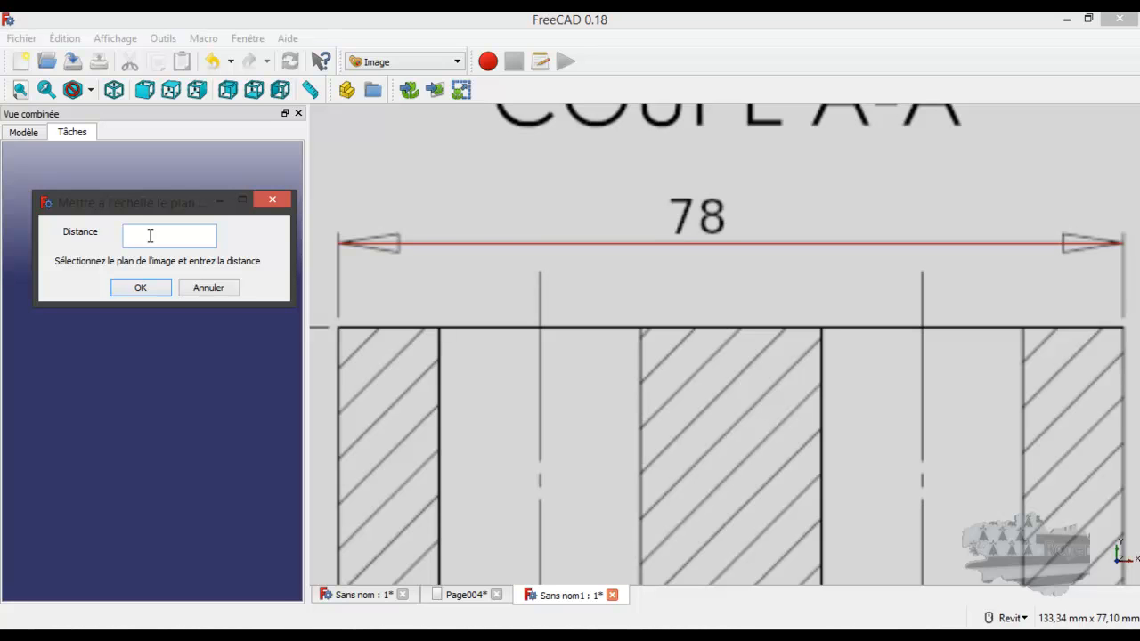
type("0.78")
left_click(142, 289)
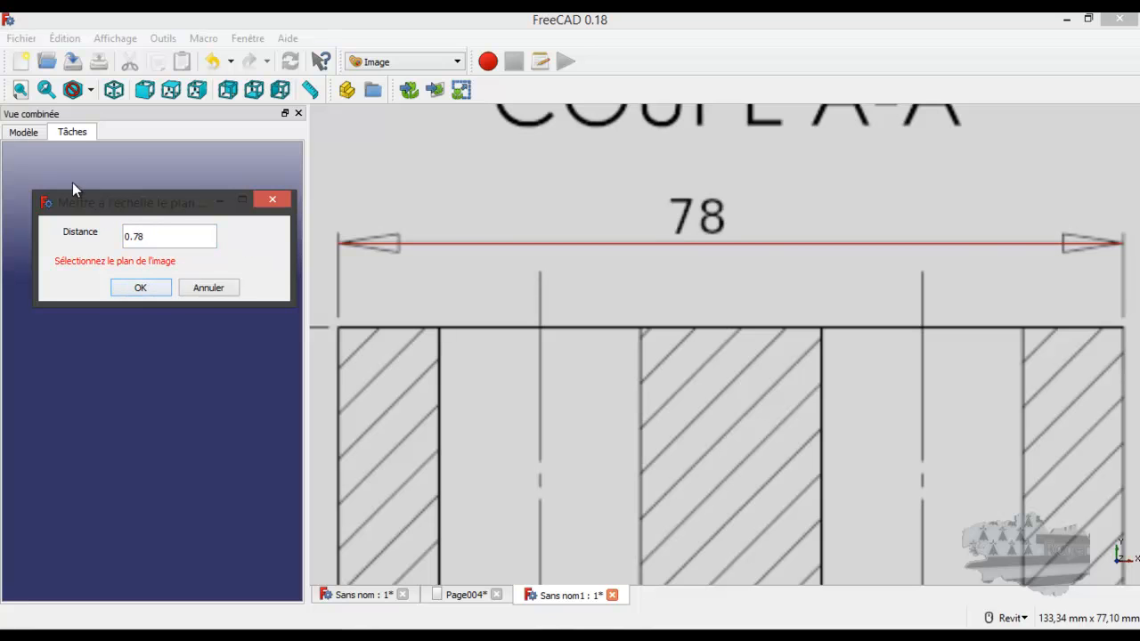
left_click(40, 132)
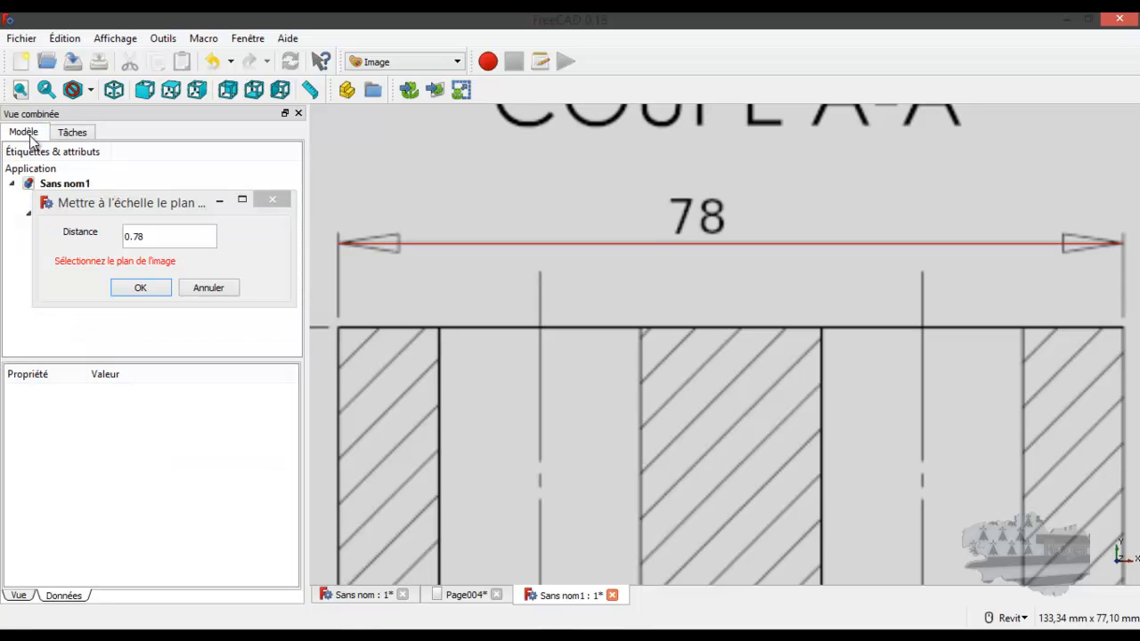
left_click_drag(55, 205, 50, 267)
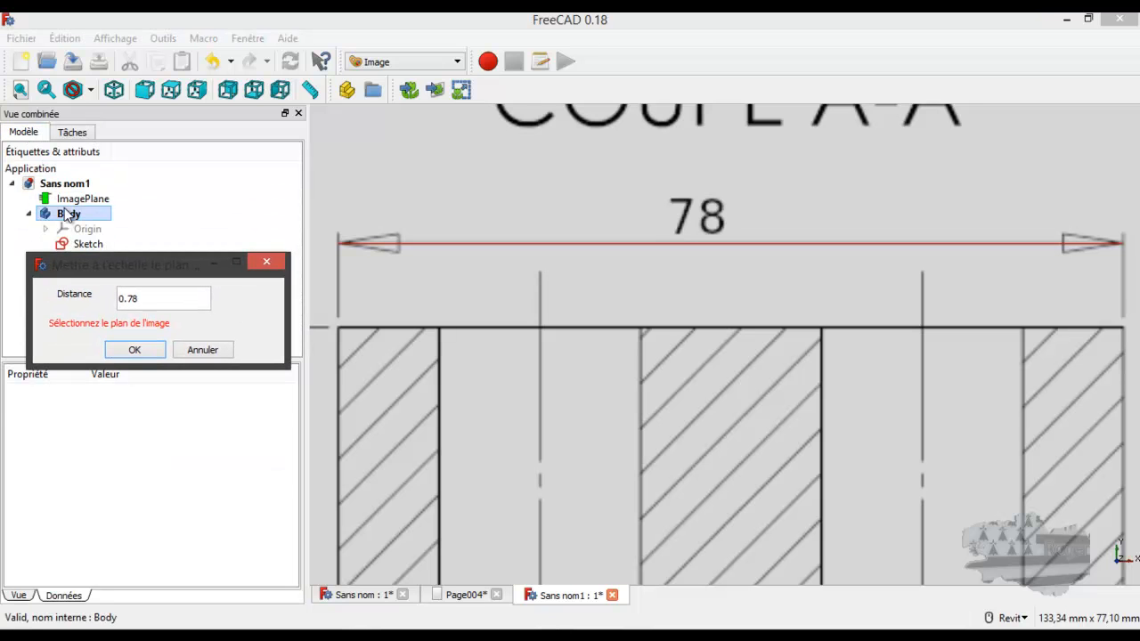
left_click(69, 199)
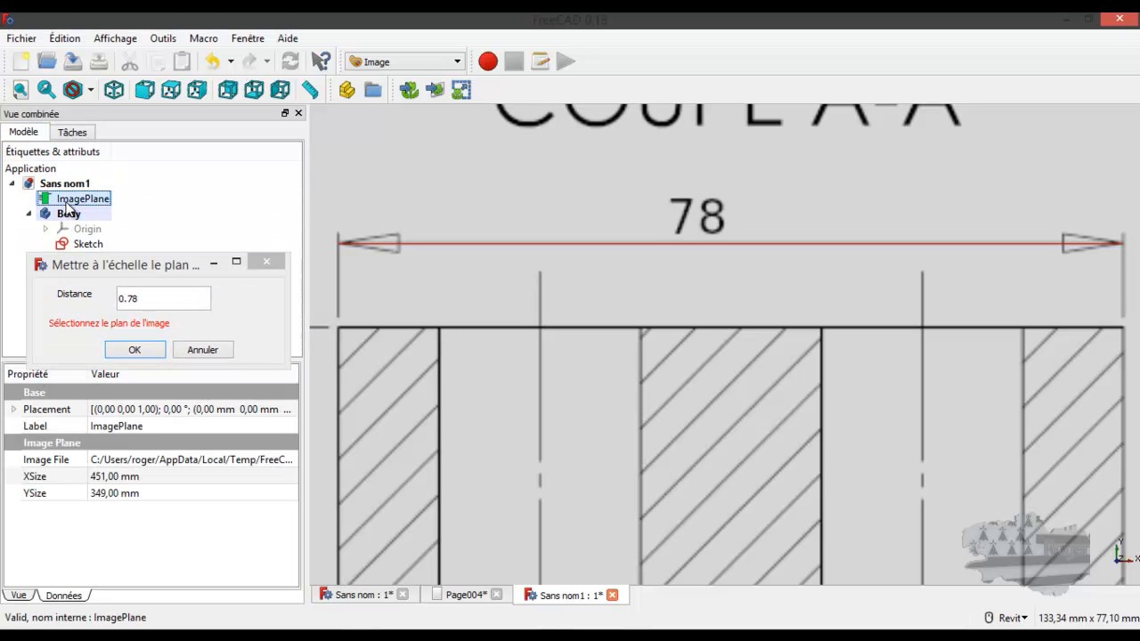
left_click(134, 351)
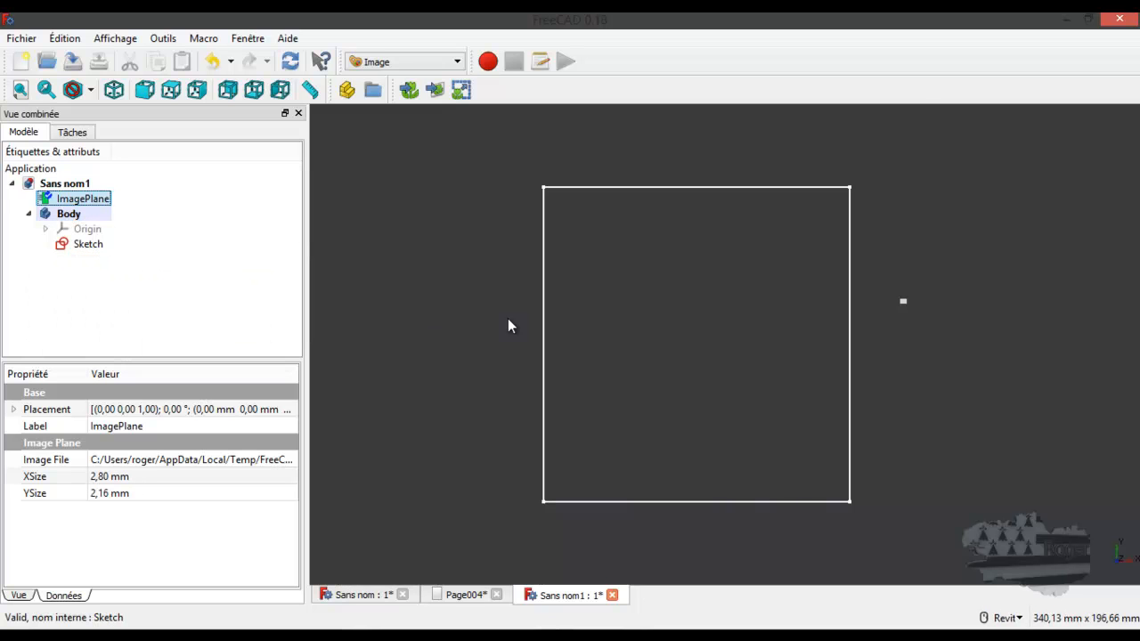
scroll(601, 323, "down", 5)
scroll(601, 322, "up", 1)
scroll(601, 322, "up", 3)
scroll(780, 316, "up", 5)
scroll(780, 312, "up", 3)
scroll(780, 311, "down", 8)
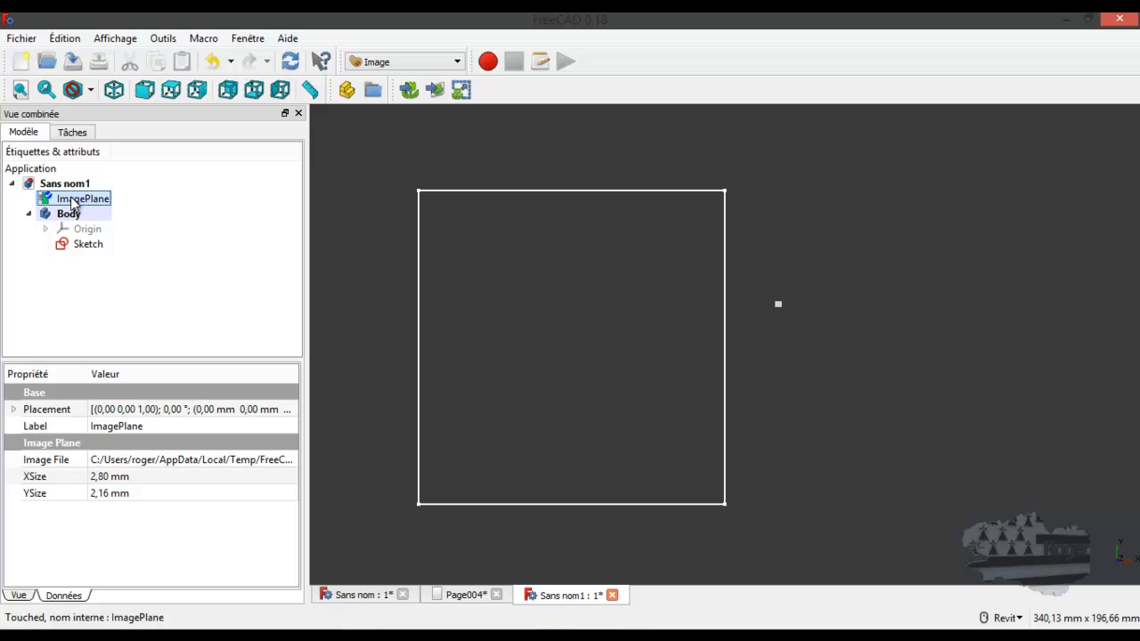
left_click(461, 91)
left_click(541, 311)
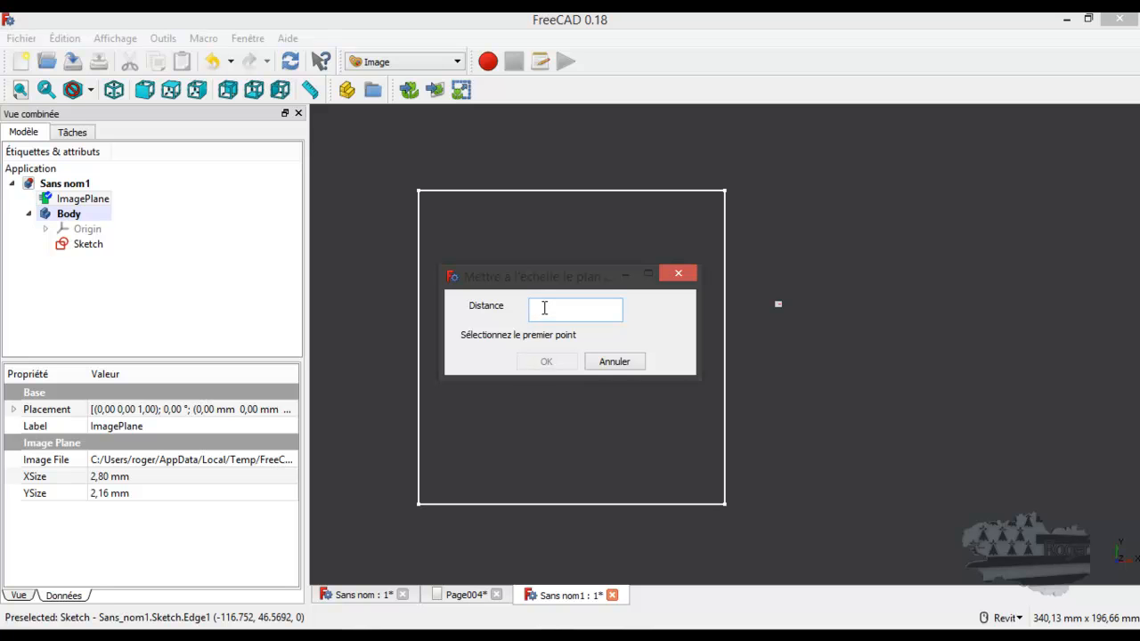
type("78 mn")
left_click(611, 362)
Undo the creation of the rectangle sketch in Body
key("ctrl+z")
scroll(800, 316, "up", 10)
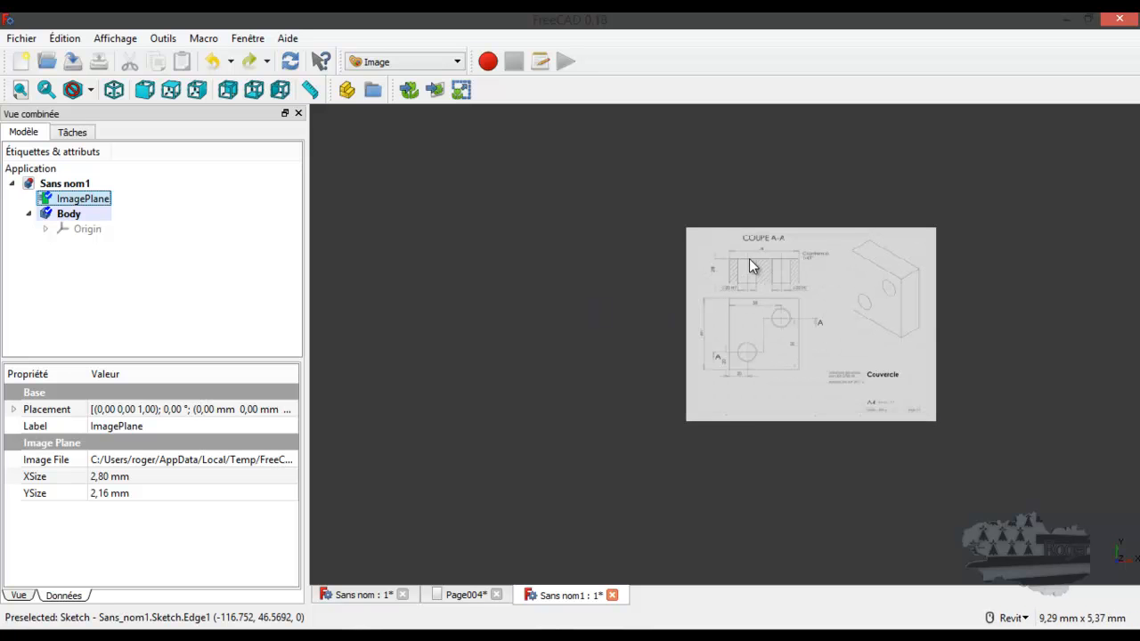
scroll(747, 264, "up", 3)
scroll(775, 238, "up", 3)
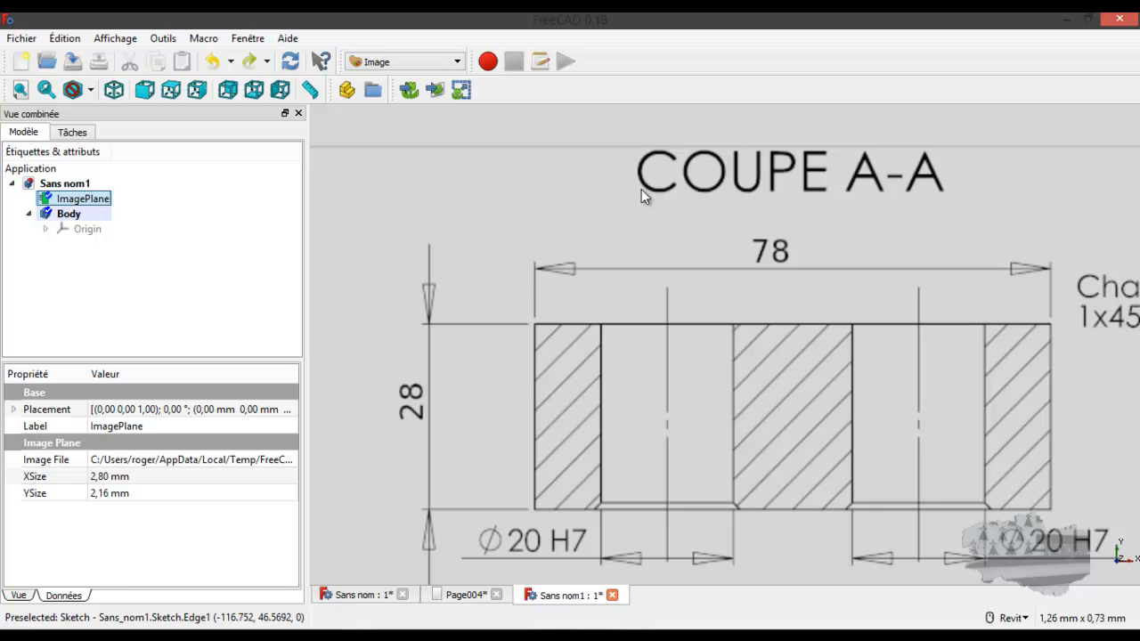
Rescale ImagePlane so that the 78 dimension line of section A-A, picked from end to end, spans 78 cm
left_click(460, 91)
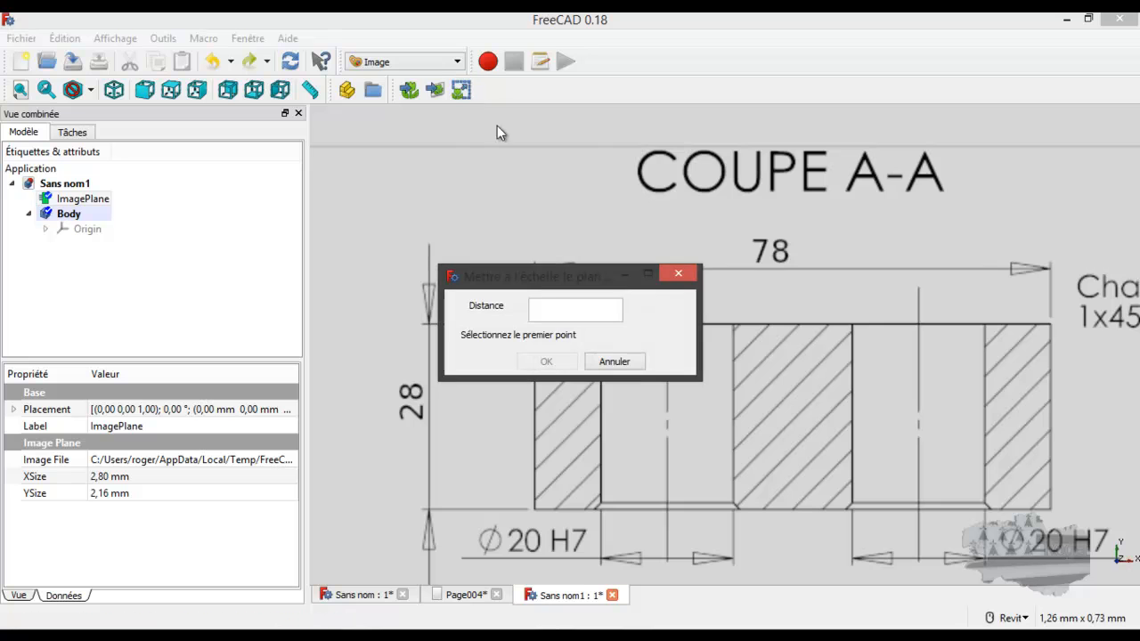
left_click_drag(545, 273, 457, 118)
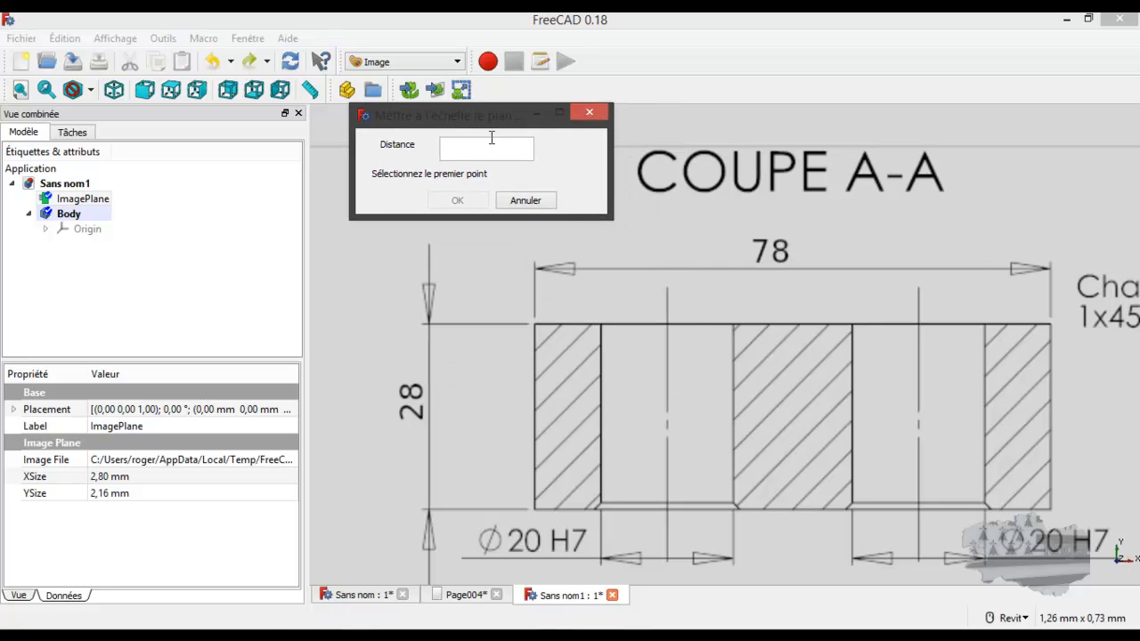
left_click(535, 267)
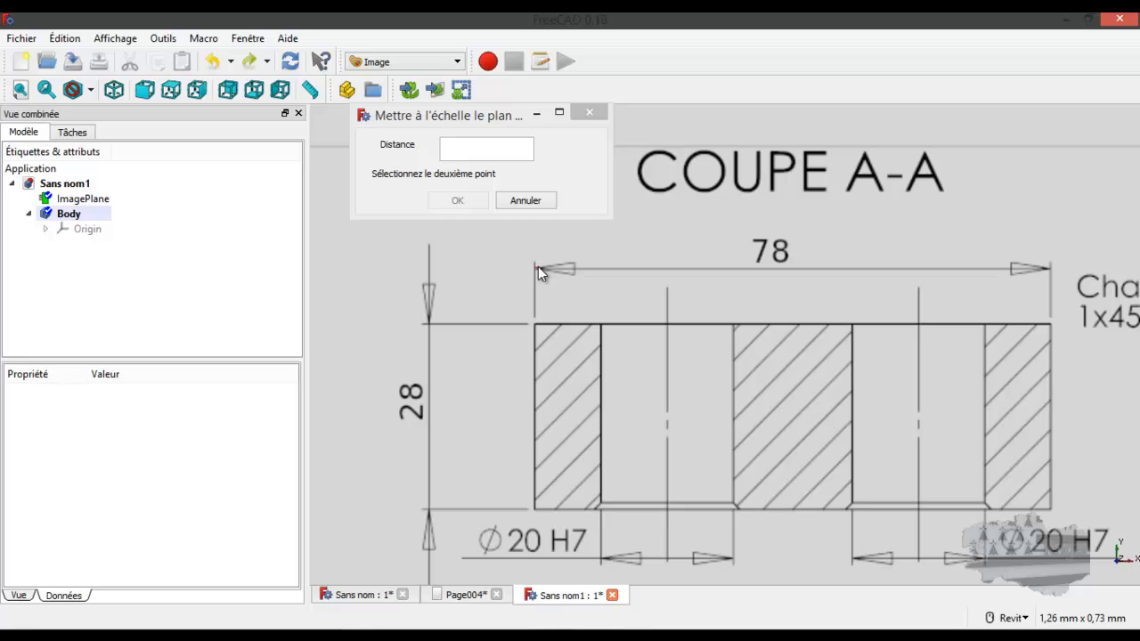
left_click(1049, 269)
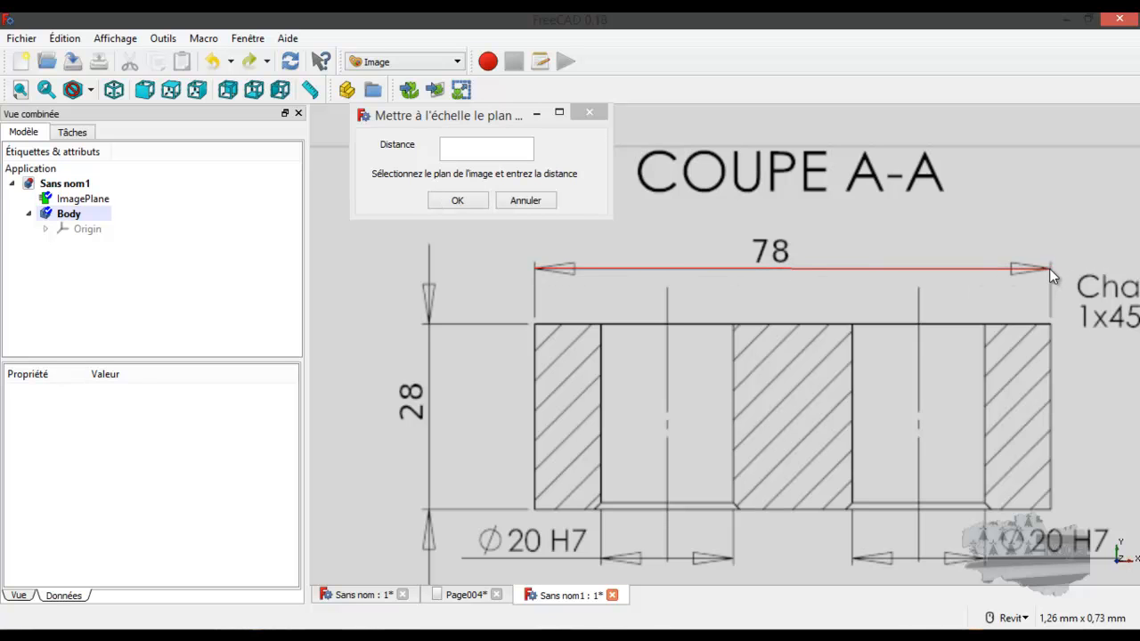
left_click(467, 149)
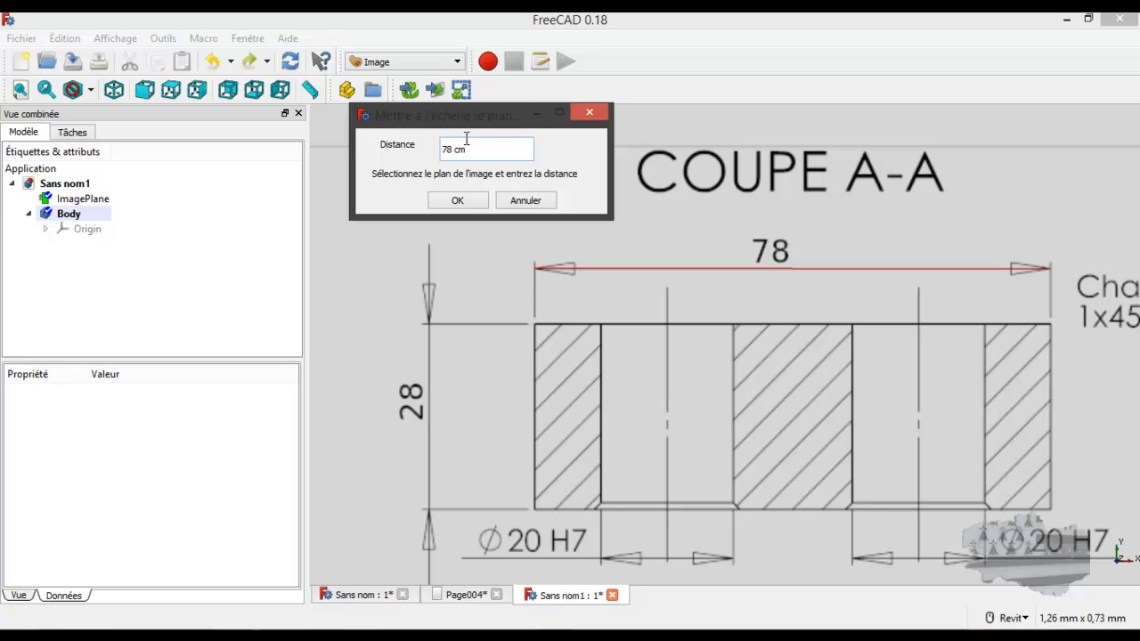
left_click(469, 209)
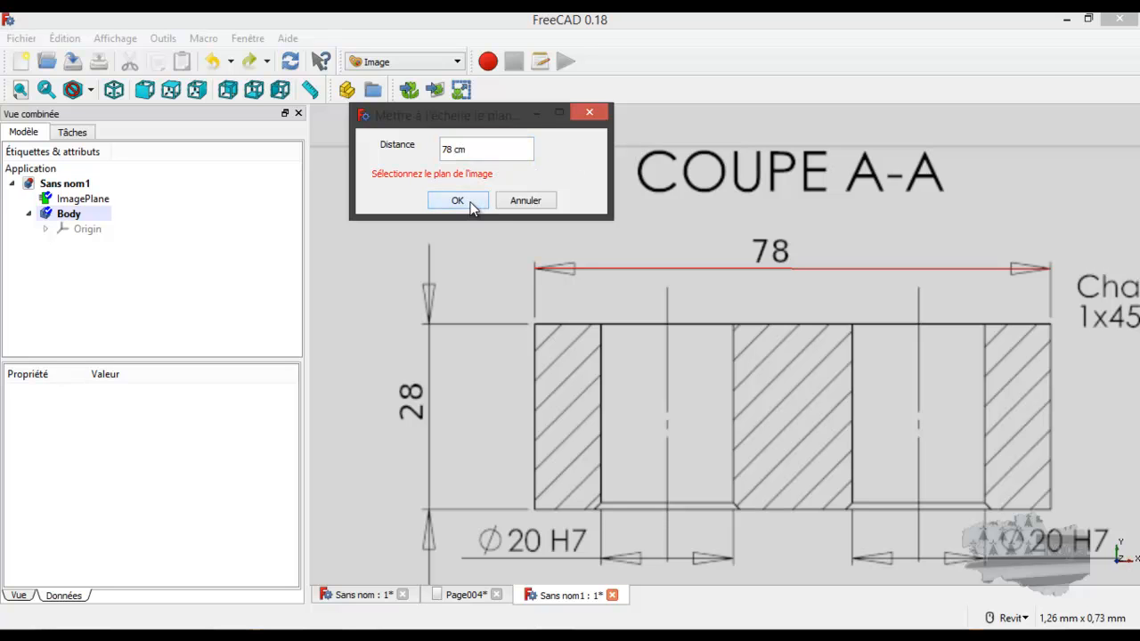
left_click(89, 200)
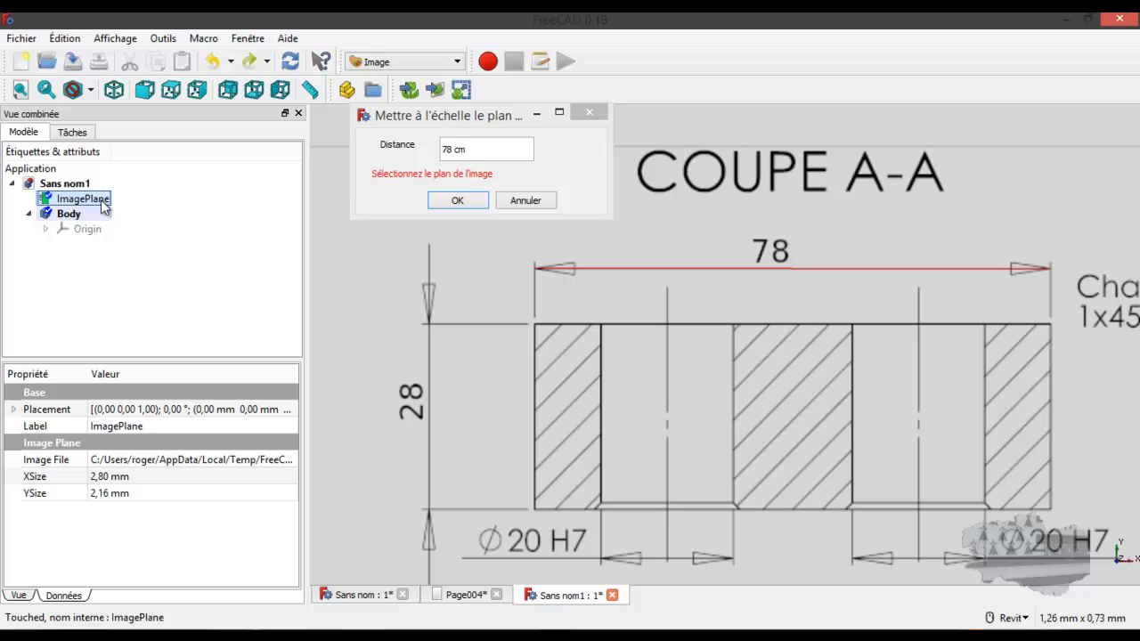
left_click(456, 202)
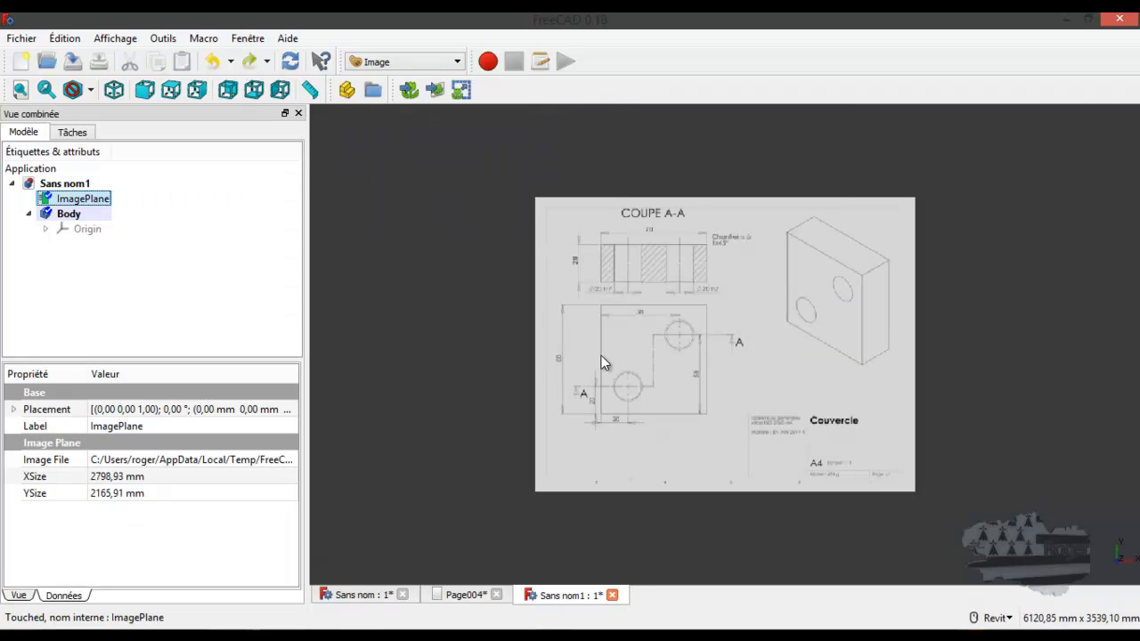
Switch to the Part Design workbench and create a new sketch on the XY plane of Body
scroll(623, 359, "up", 5)
left_click(433, 64)
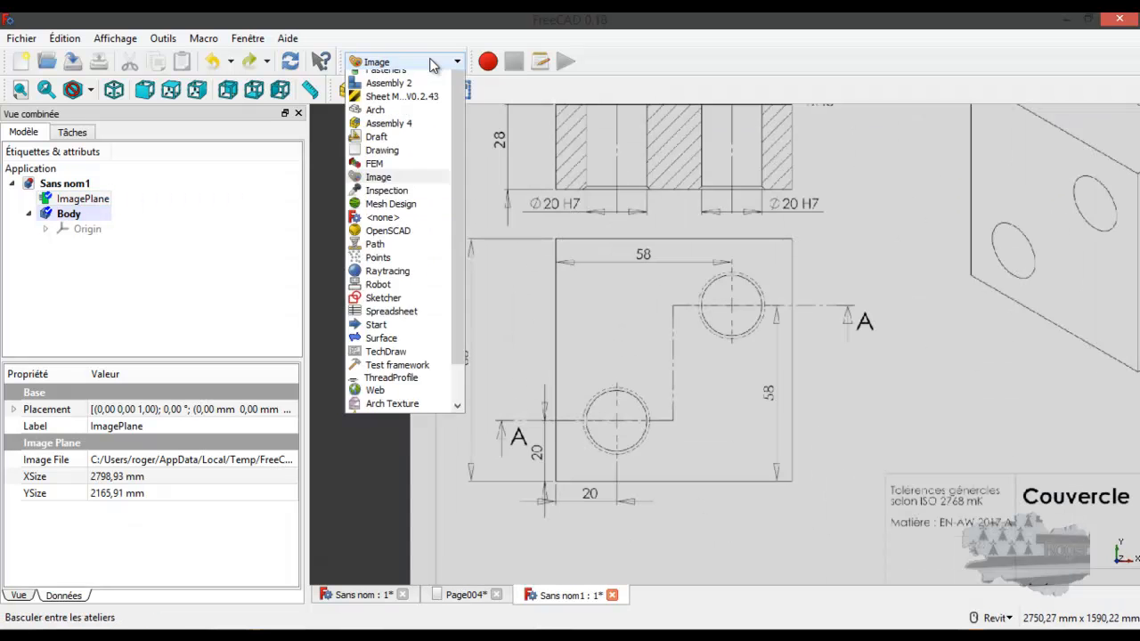
left_click(427, 78)
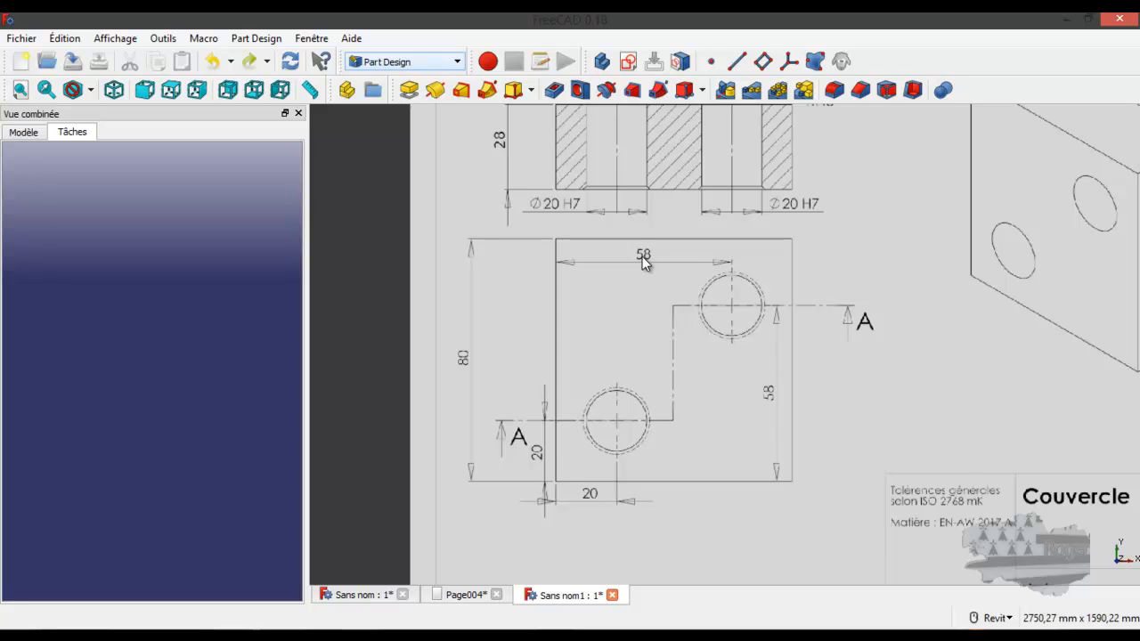
scroll(642, 256, "up", 2)
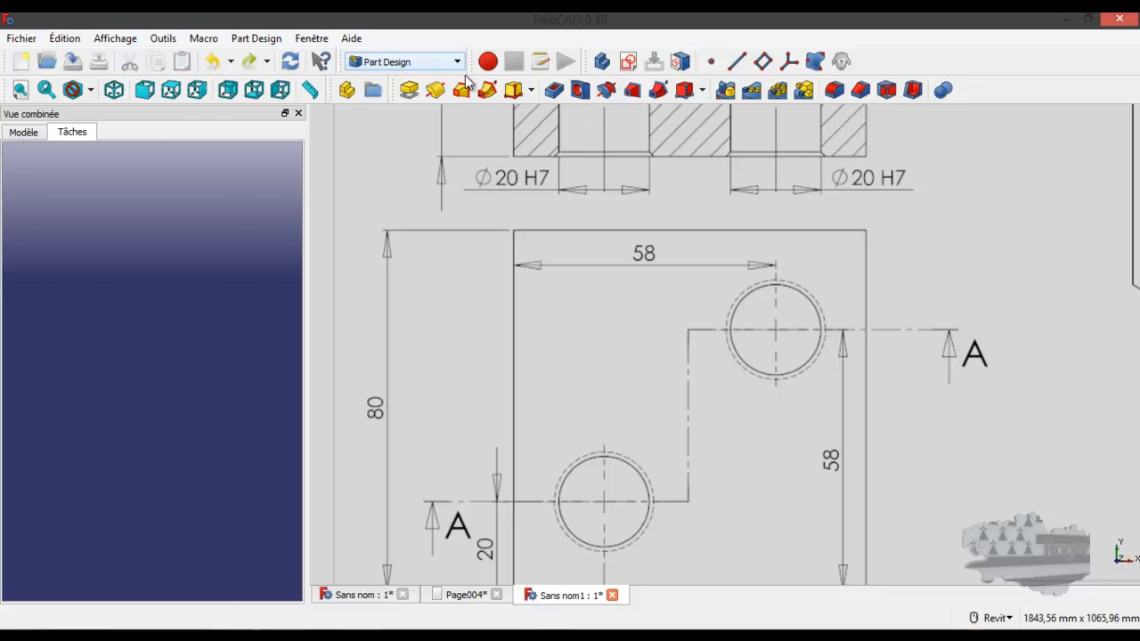
left_click(24, 131)
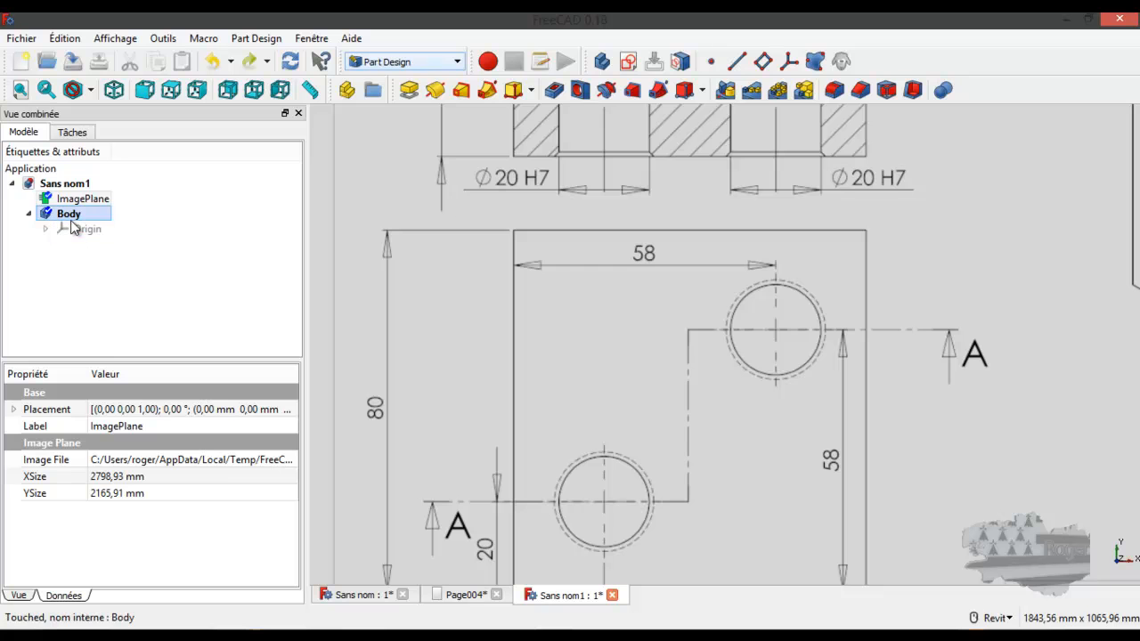
left_click(69, 214)
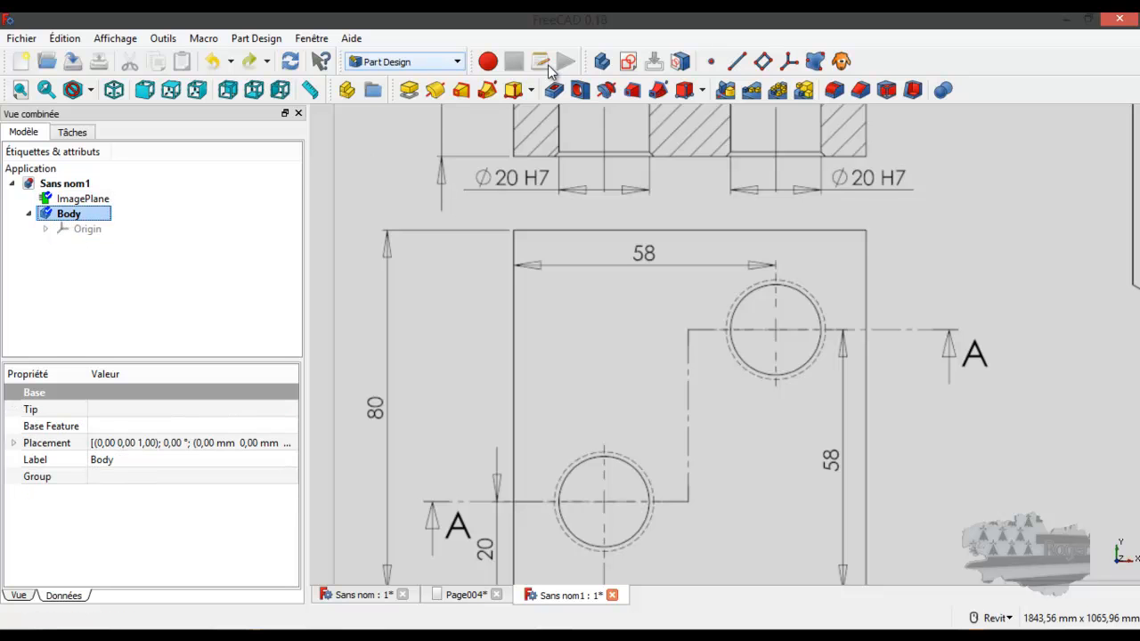
left_click(628, 61)
left_click(92, 234)
left_click(118, 169)
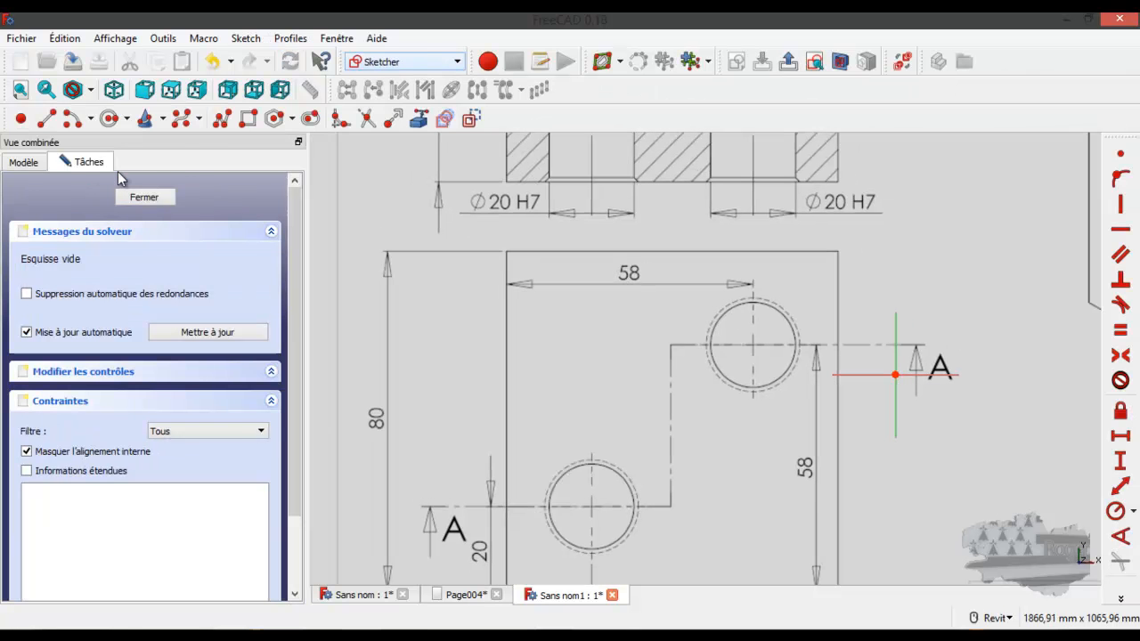
Draw a rectangle about 780 by 798 mm over the outline of the plan's front view, corner to opposite corner
left_click(248, 118)
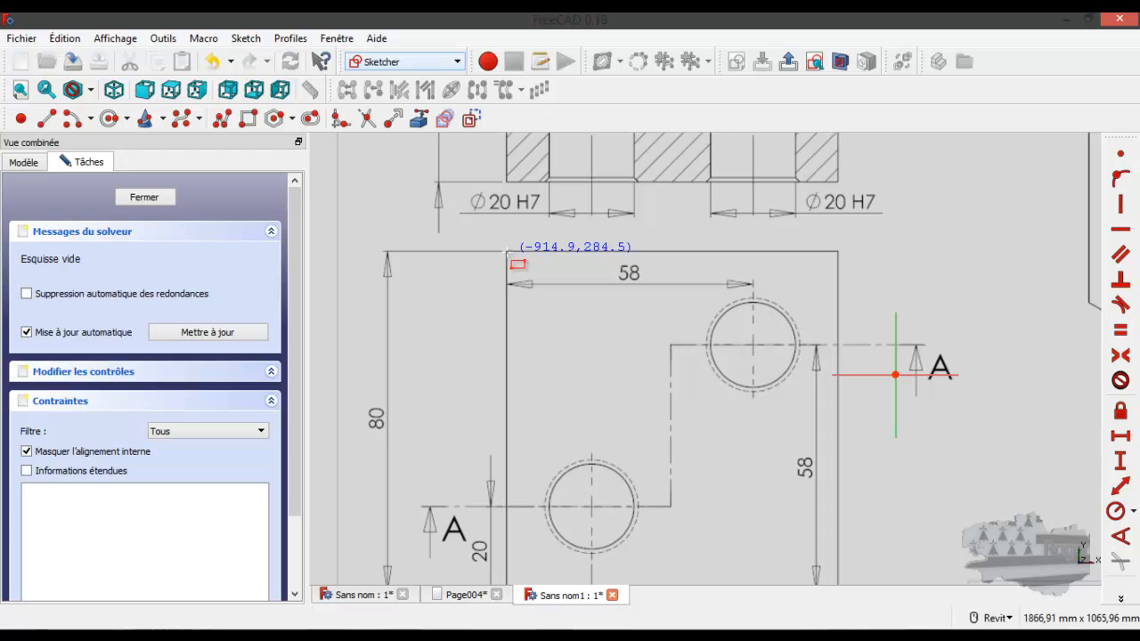
left_click(505, 252)
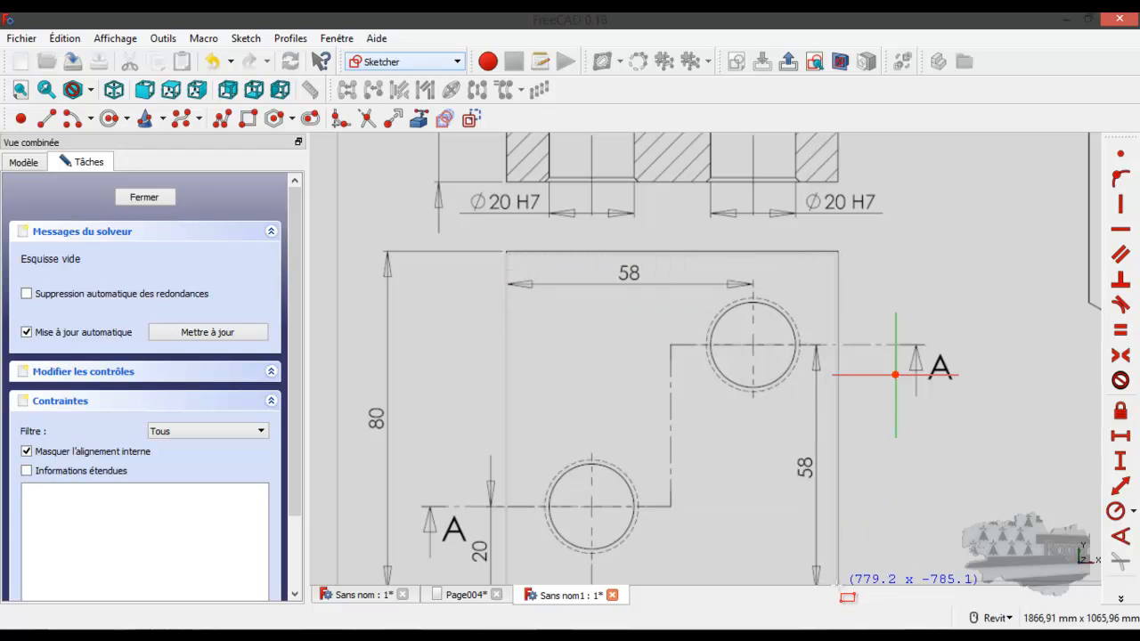
scroll(766, 410, "down", 5)
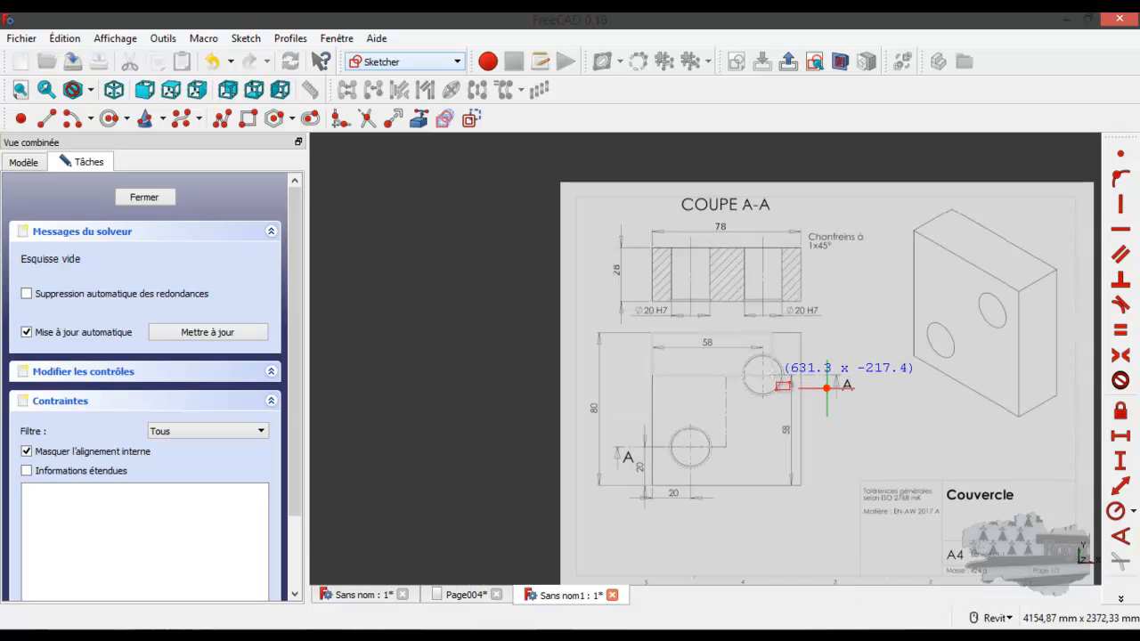
scroll(792, 466, "up", 5)
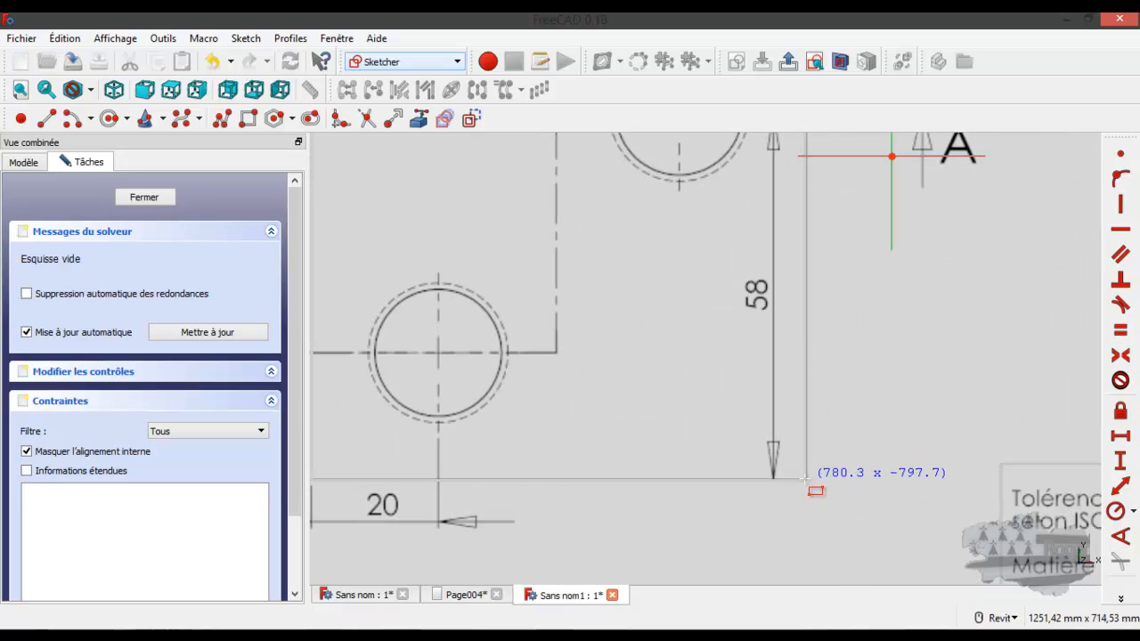
left_click(806, 478)
scroll(797, 461, "down", 5)
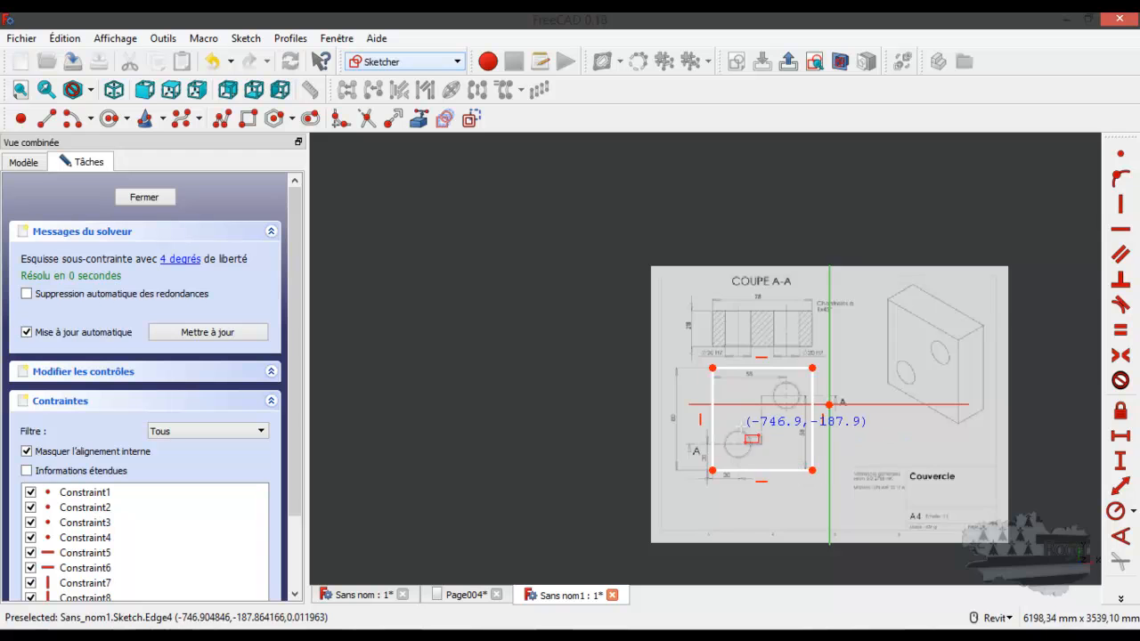
Constrain the rectangle's left edge with a vertical distance of 78 mm
scroll(721, 426, "up", 5)
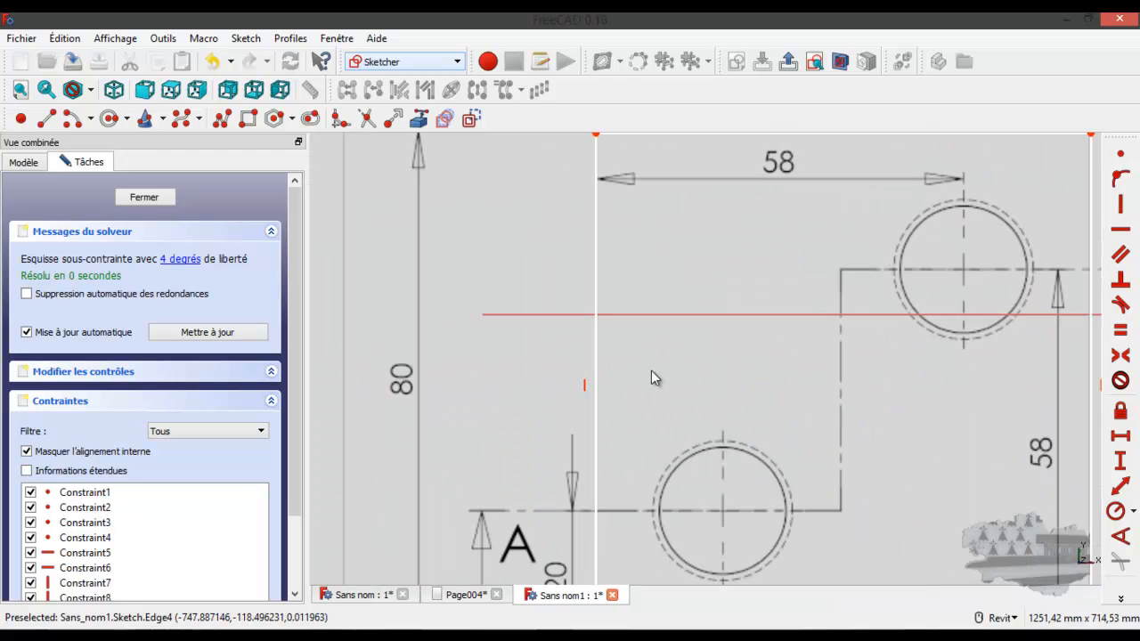
left_click(595, 330)
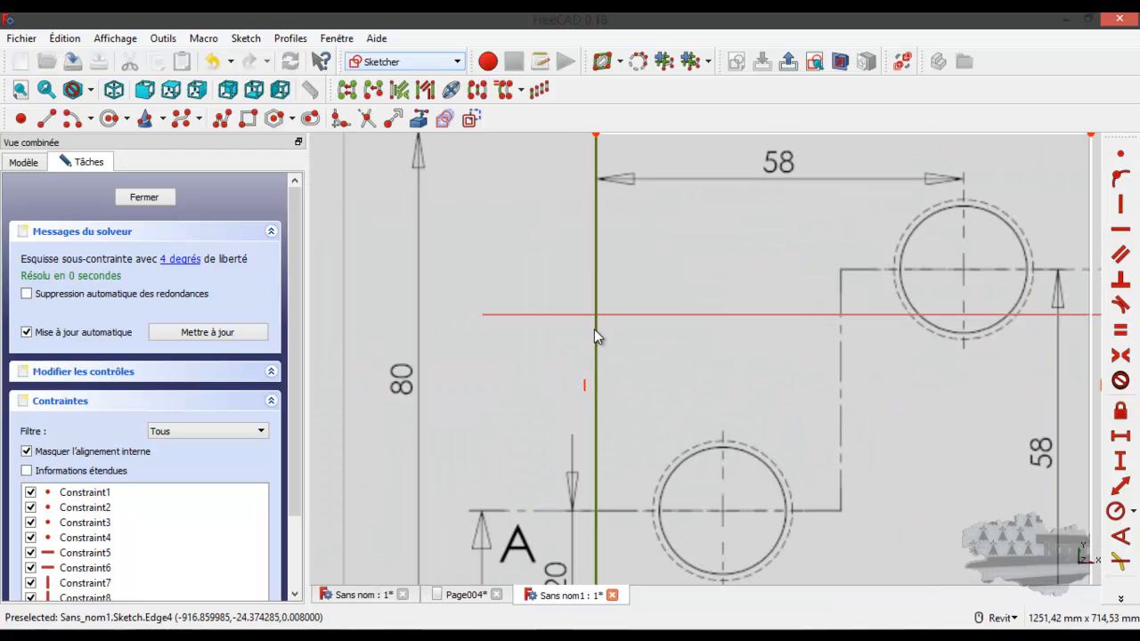
left_click(1120, 461)
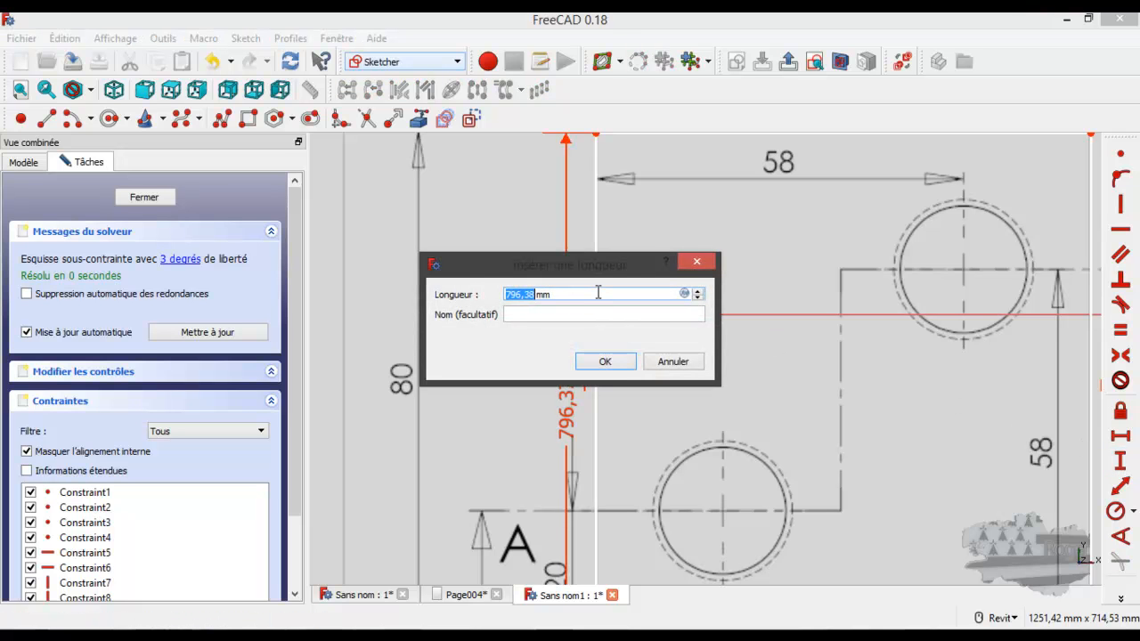
type("78")
key("Return")
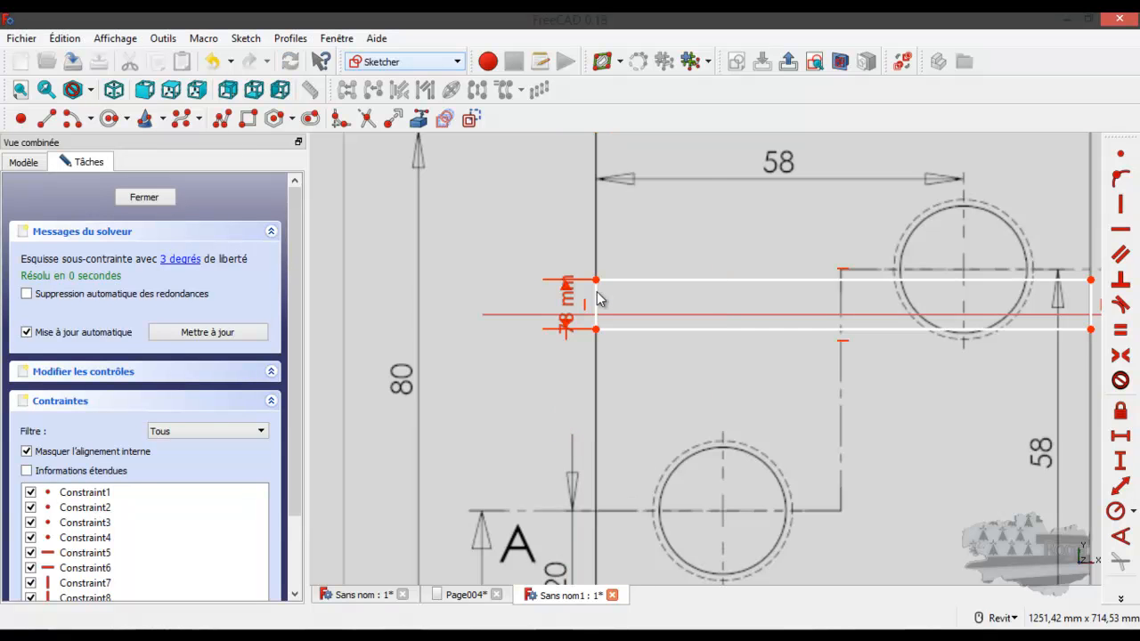
Change the vertical distance of the rectangle's left edge to 78 cm
double_click(569, 297)
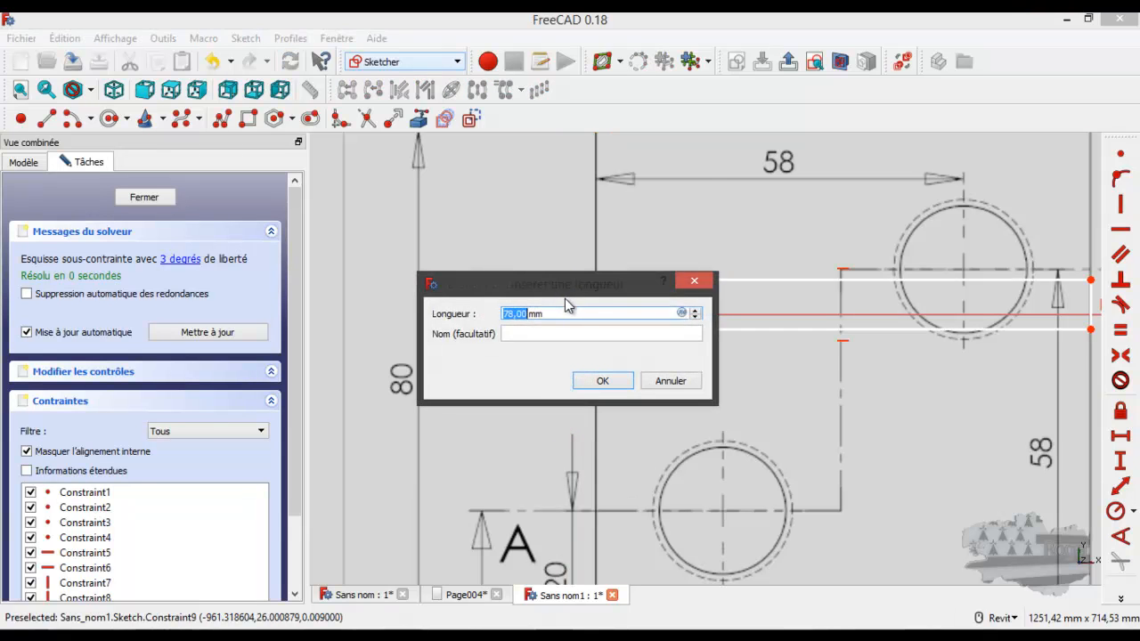
left_click_drag(526, 313, 550, 316)
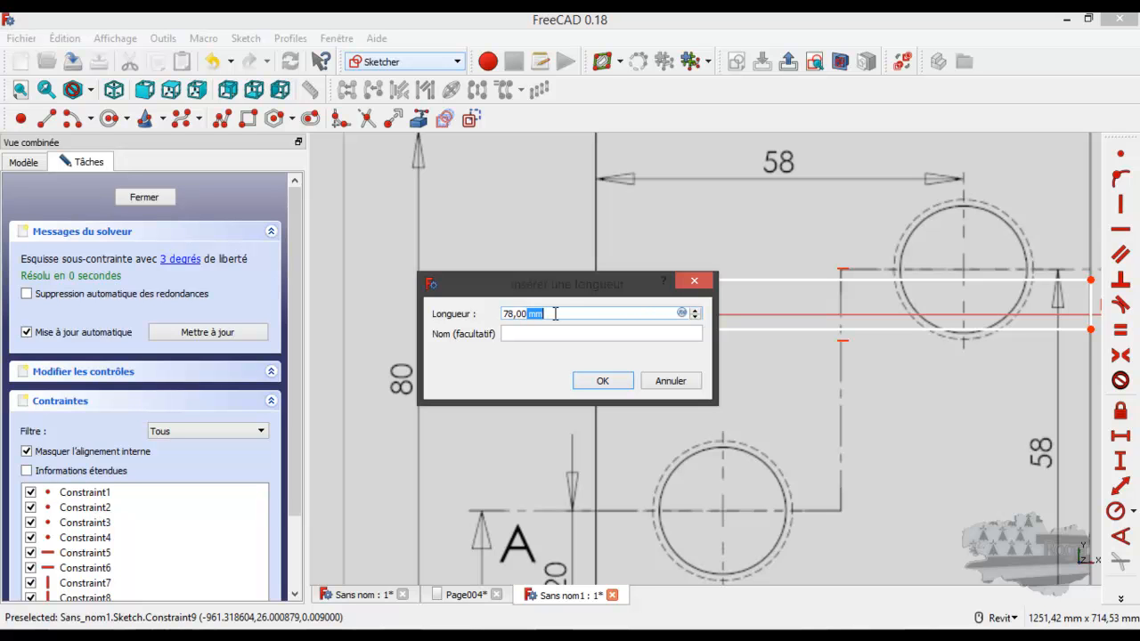
type("cm")
key("Return")
scroll(555, 317, "down", 2)
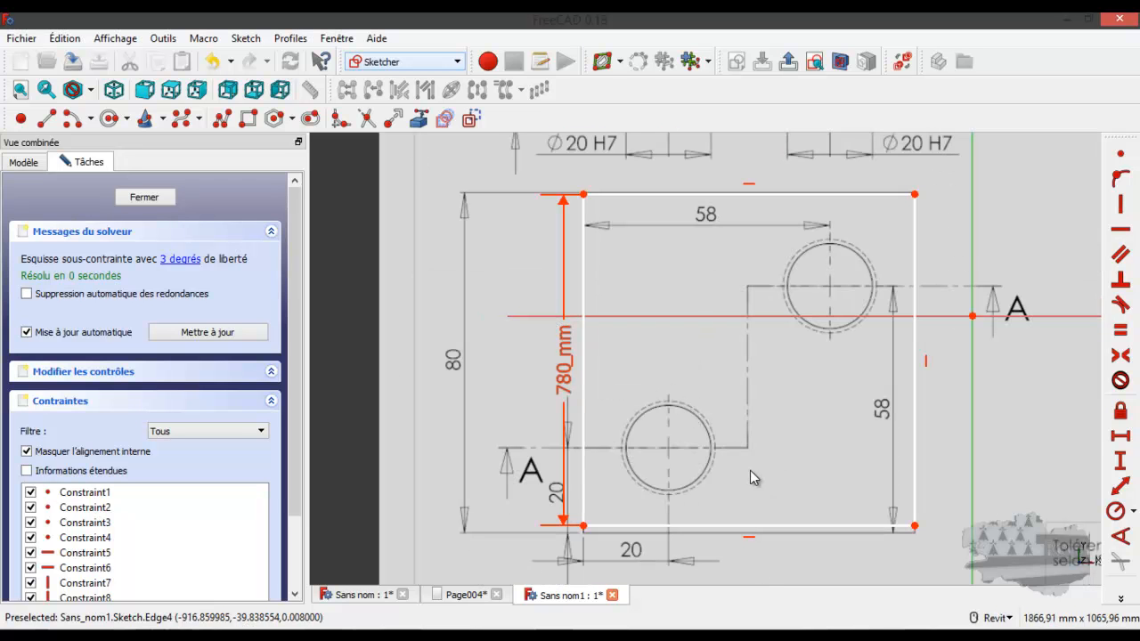
Shift the rectangle's lower edge toward the plan outline and delete the vertical distance constraint on the left edge
left_click_drag(624, 525, 625, 534)
left_click(562, 389)
key("Delete")
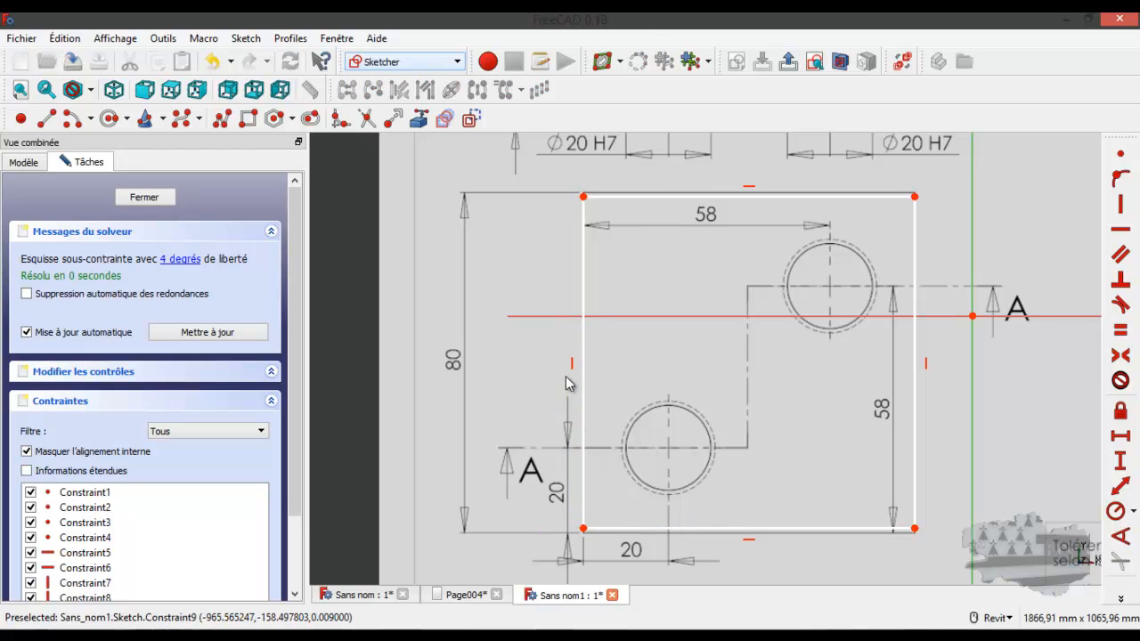
Constrain the rectangle's upper edge with a horizontal distance of 78 mm
left_click(723, 198)
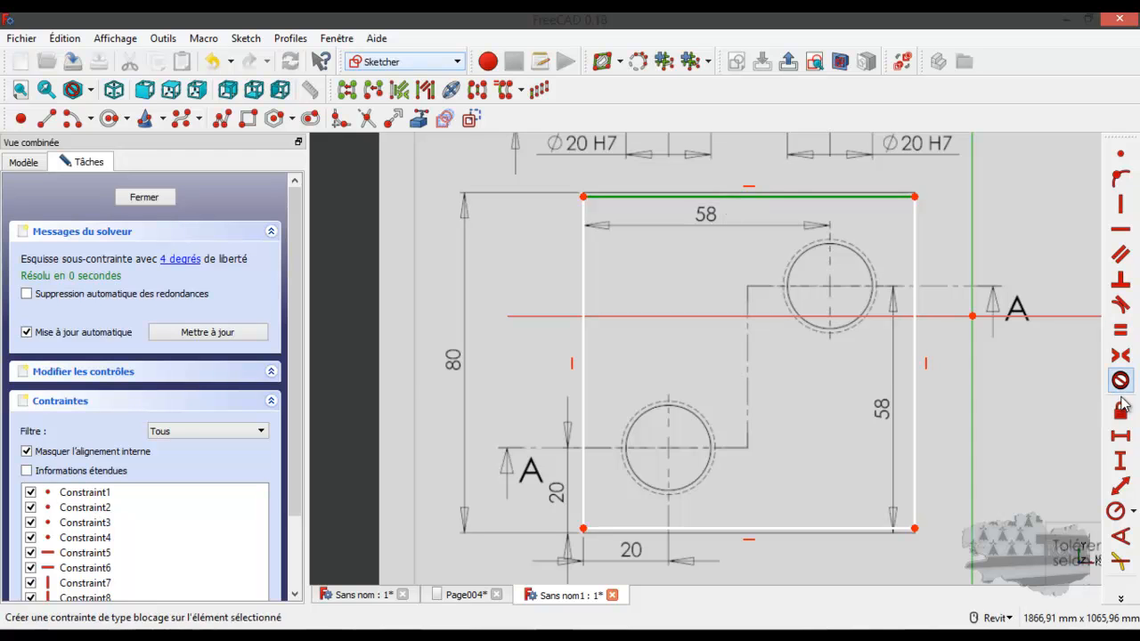
left_click(1120, 435)
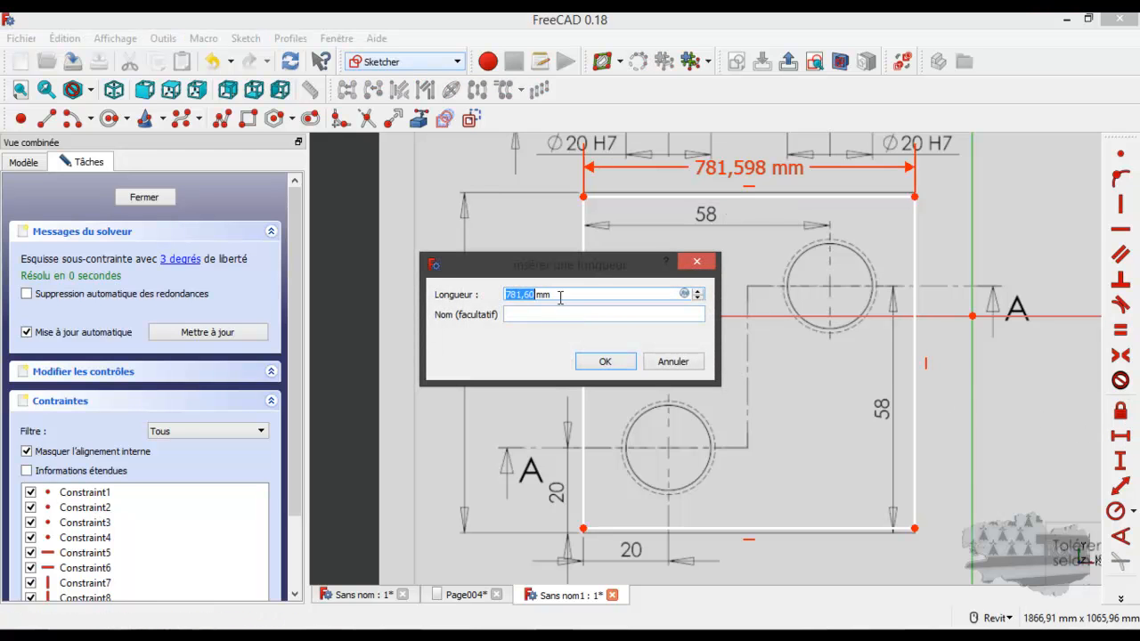
type("78")
key("Return")
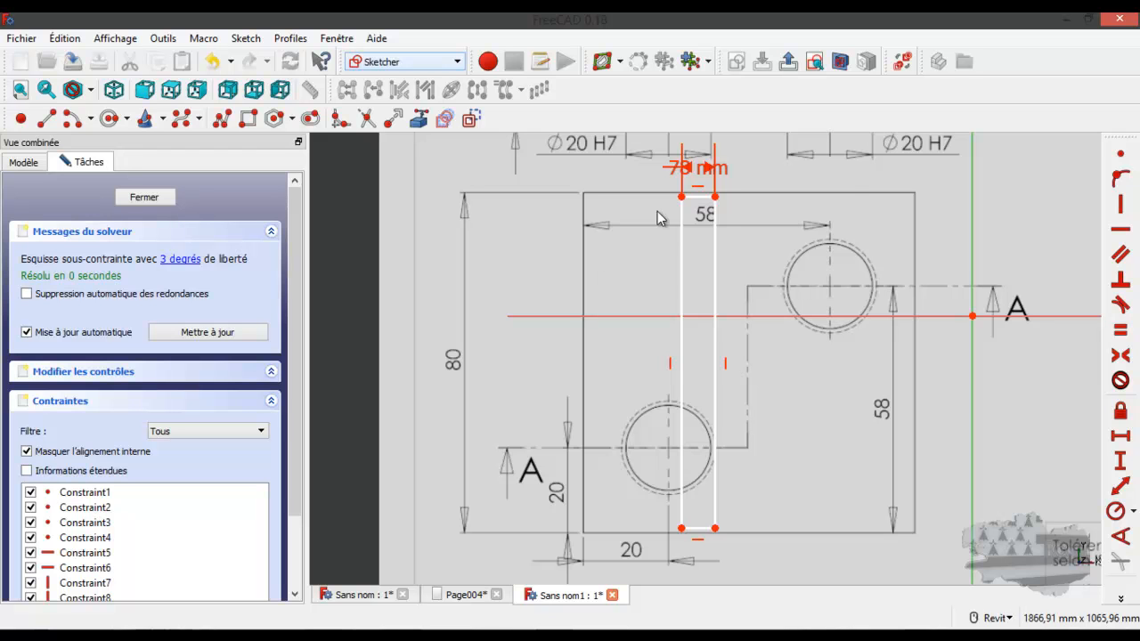
Change the rectangle's horizontal distance to 78 cm and move the rectangle back over the plan outline
double_click(690, 168)
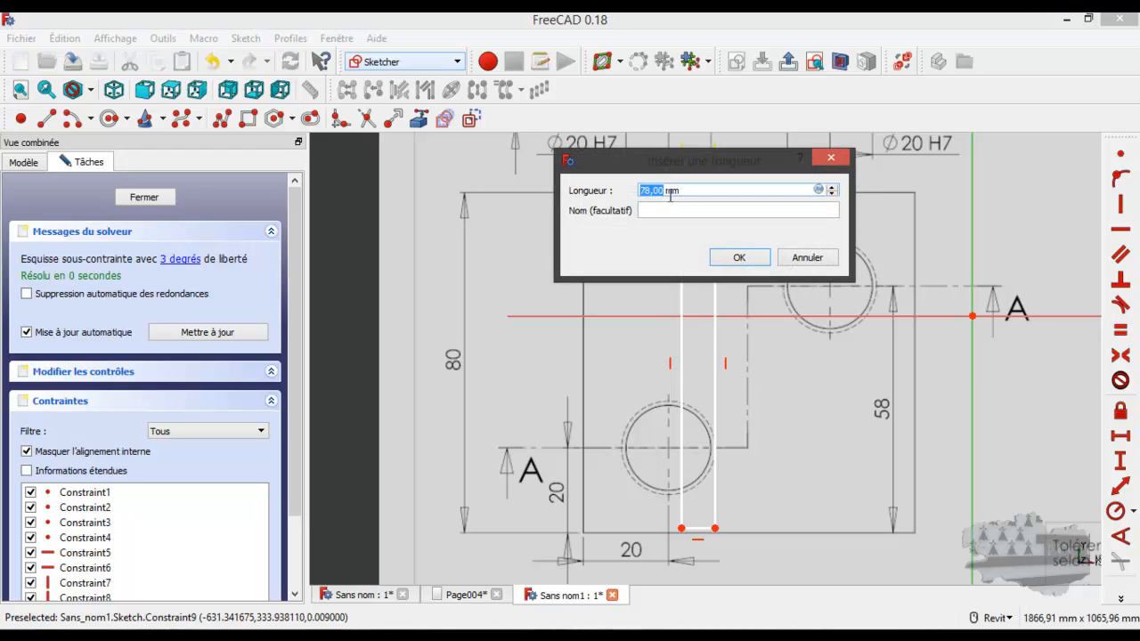
double_click(706, 191)
type("c")
left_click(734, 257)
left_click_drag(697, 204, 801, 202)
Constrain the rectangle's left edge to a vertical distance of 80 cm and realign the rectangle with the plan outline
left_click(585, 317)
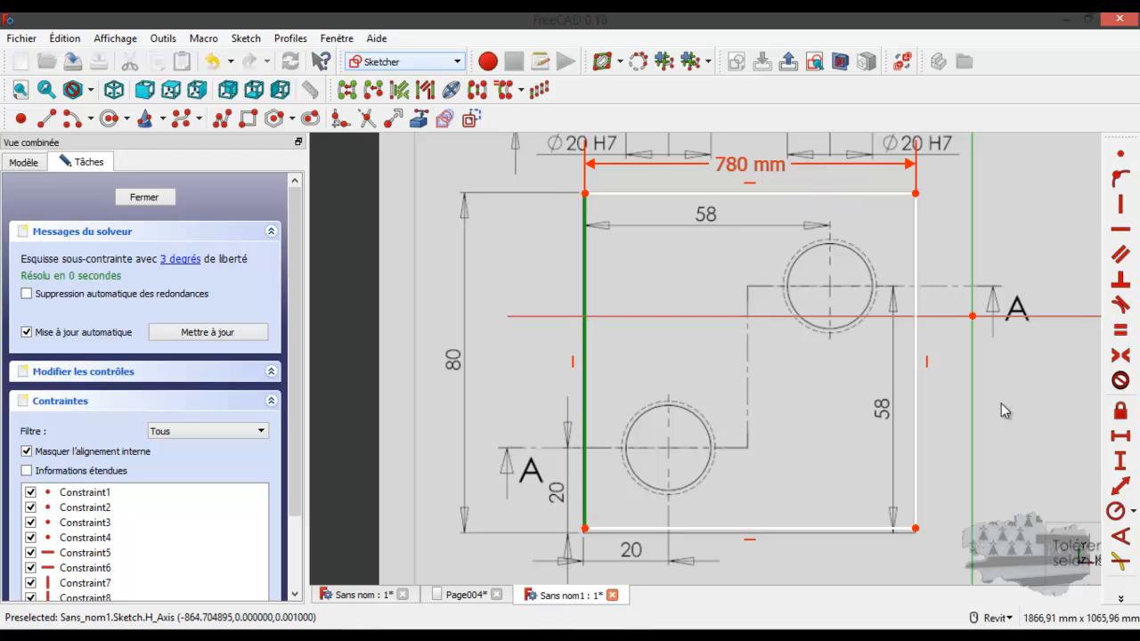
left_click(1120, 461)
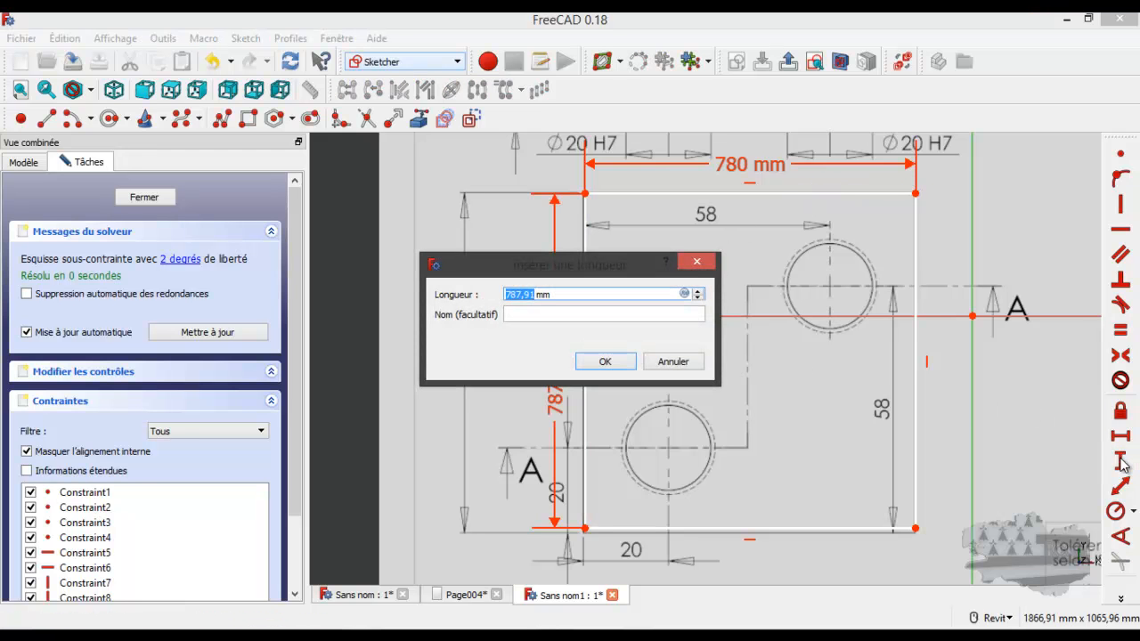
type("80 c")
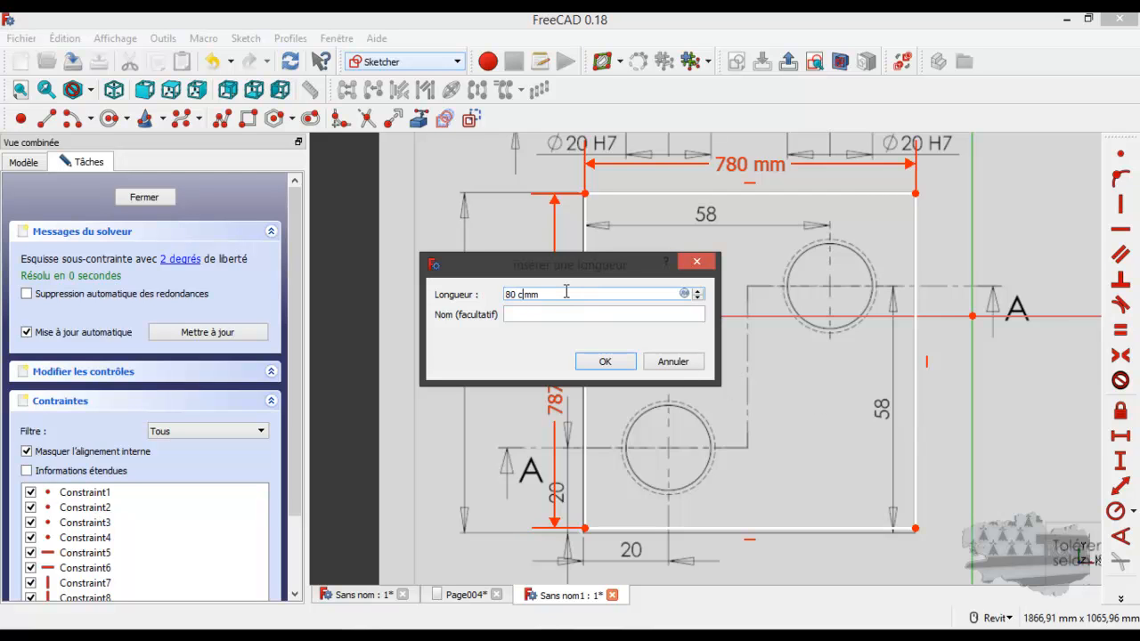
type("m")
double_click(538, 294)
key("BackSpace")
left_click(606, 363)
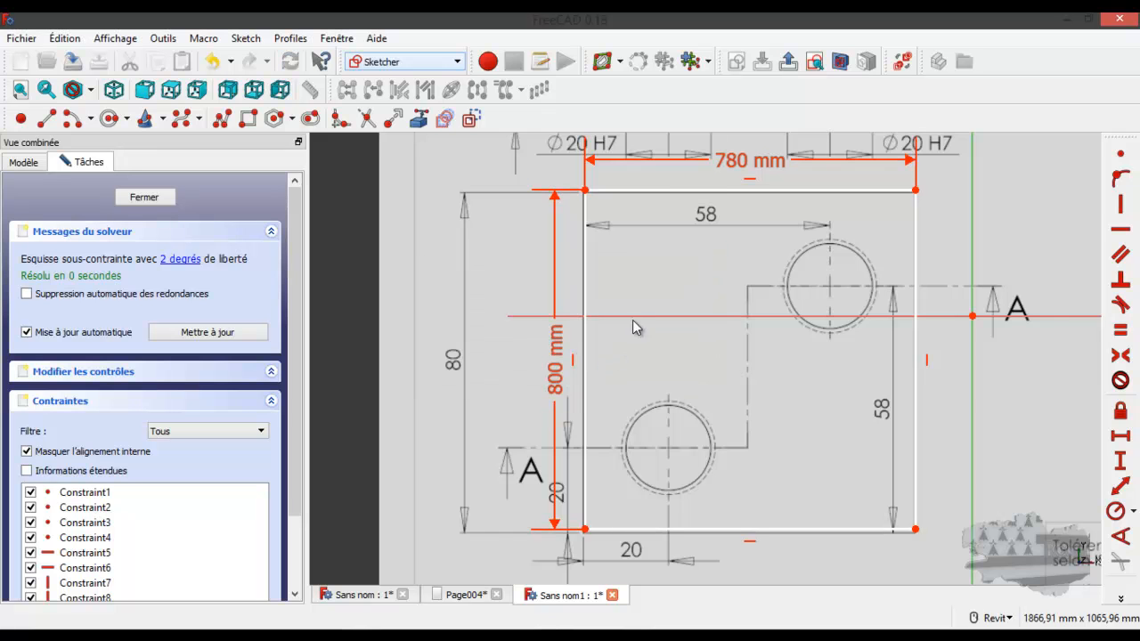
left_click_drag(693, 200, 691, 206)
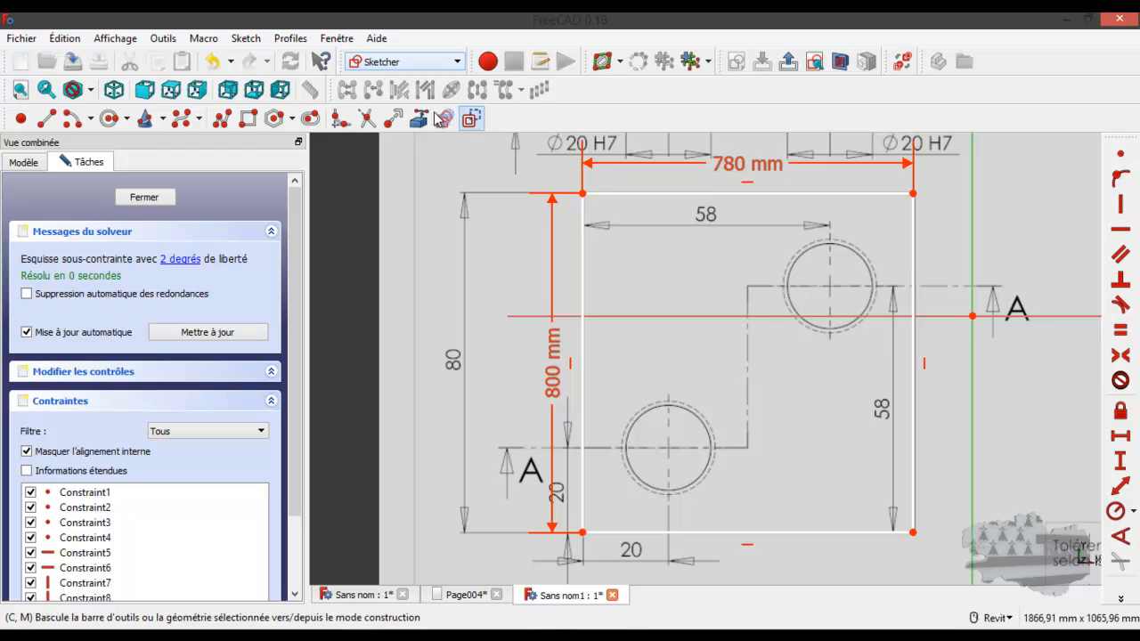
Draw circles over the upper-right and lower-left holes of the plan, with radii of about 100 and 108 mm
left_click(110, 119)
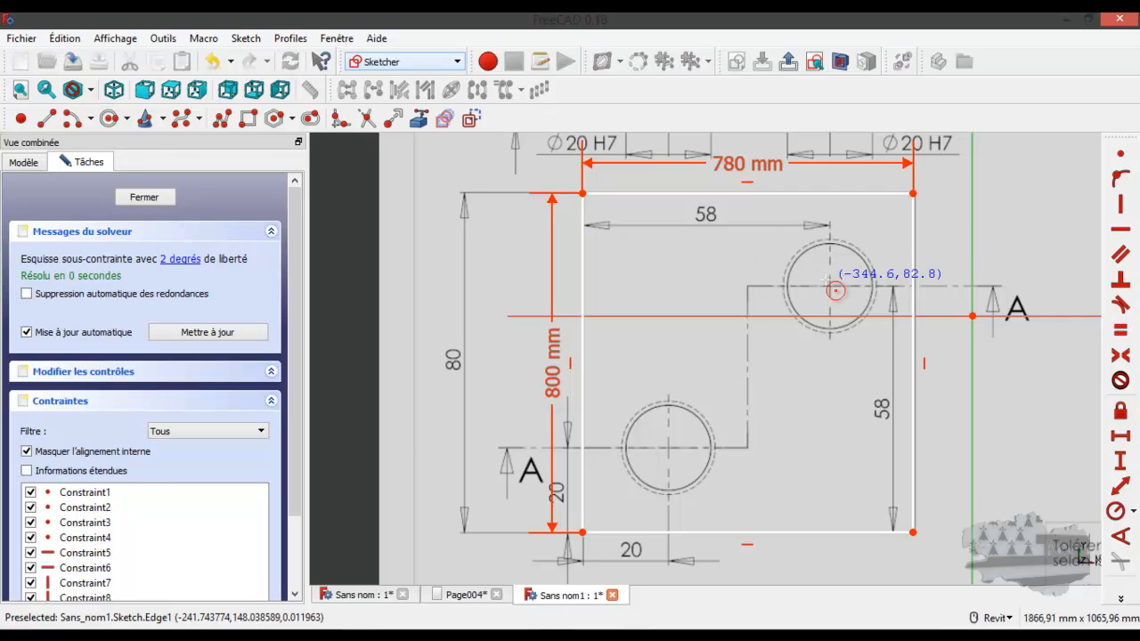
left_click(840, 295)
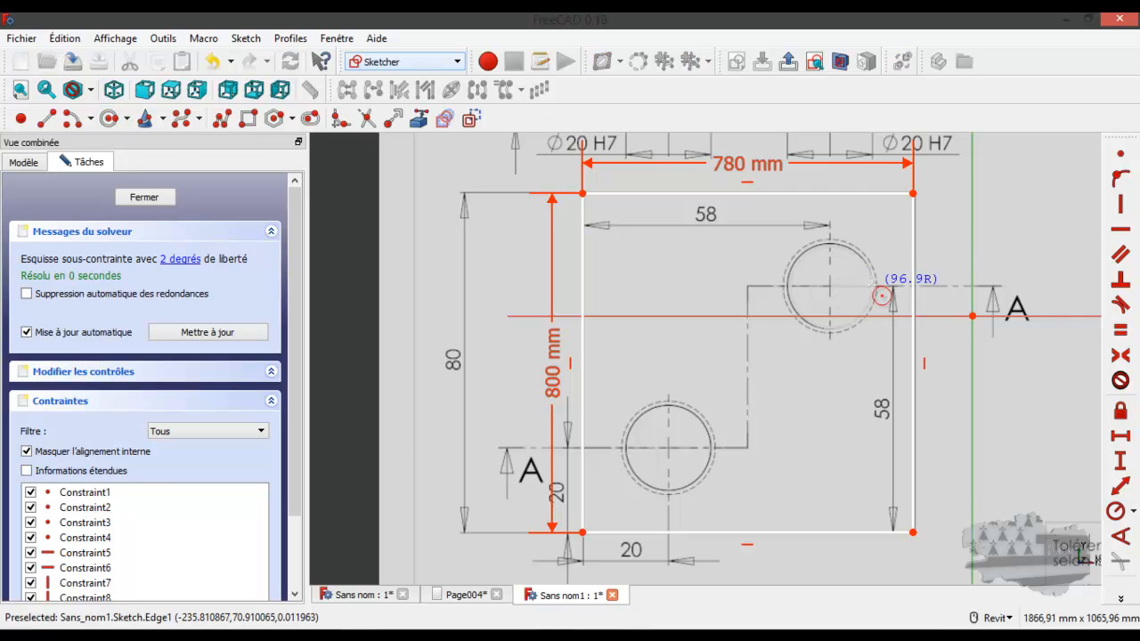
left_click(881, 295)
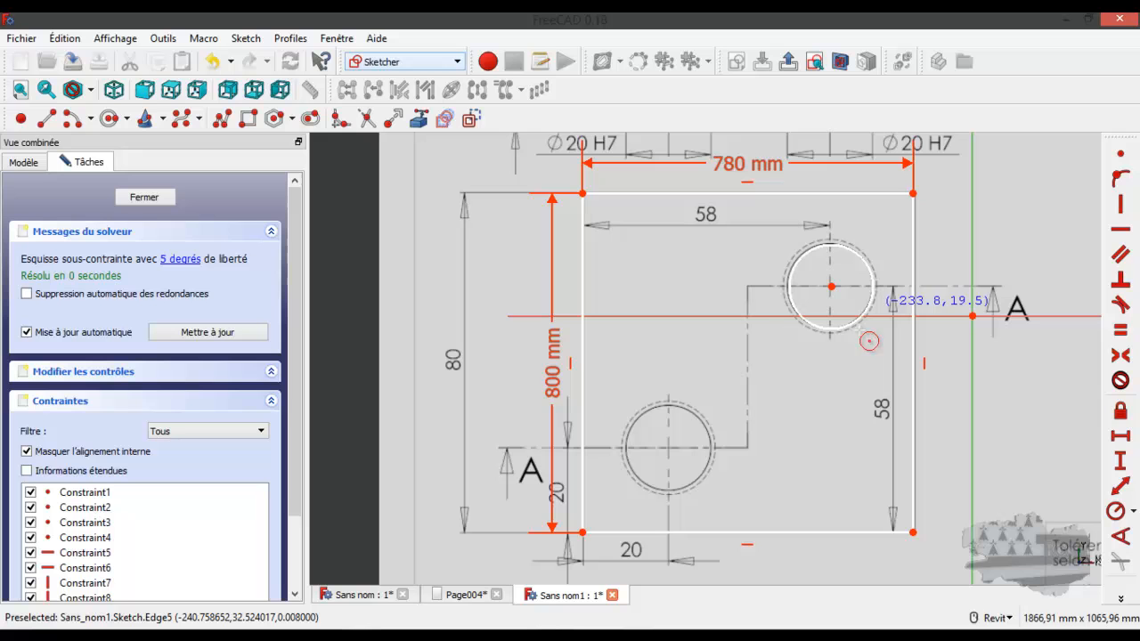
left_click(669, 451)
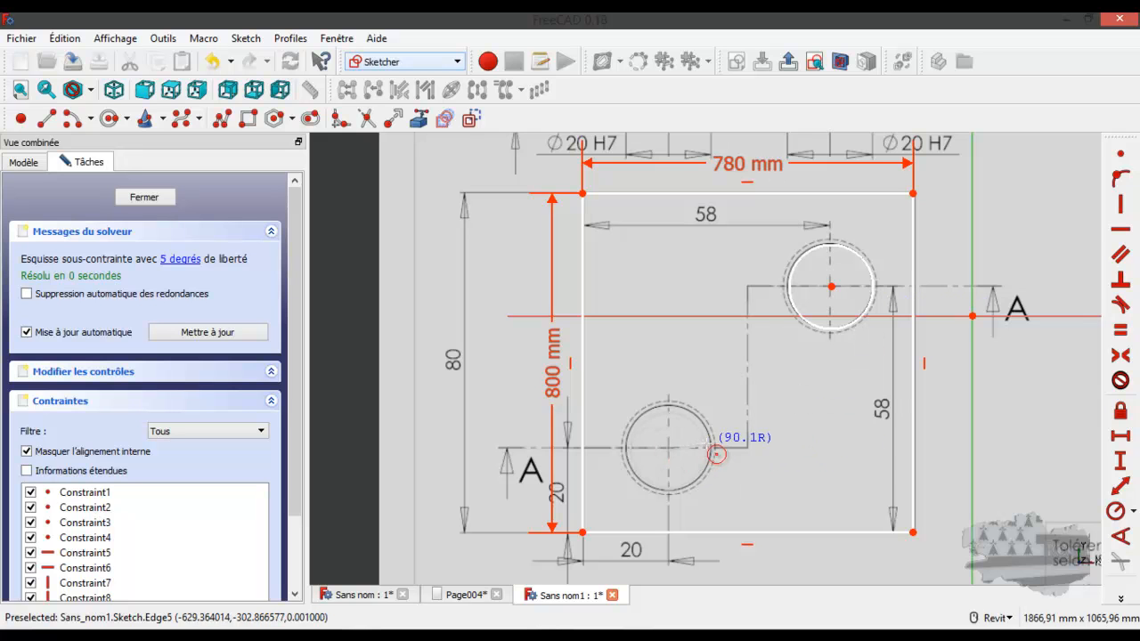
left_click(717, 449)
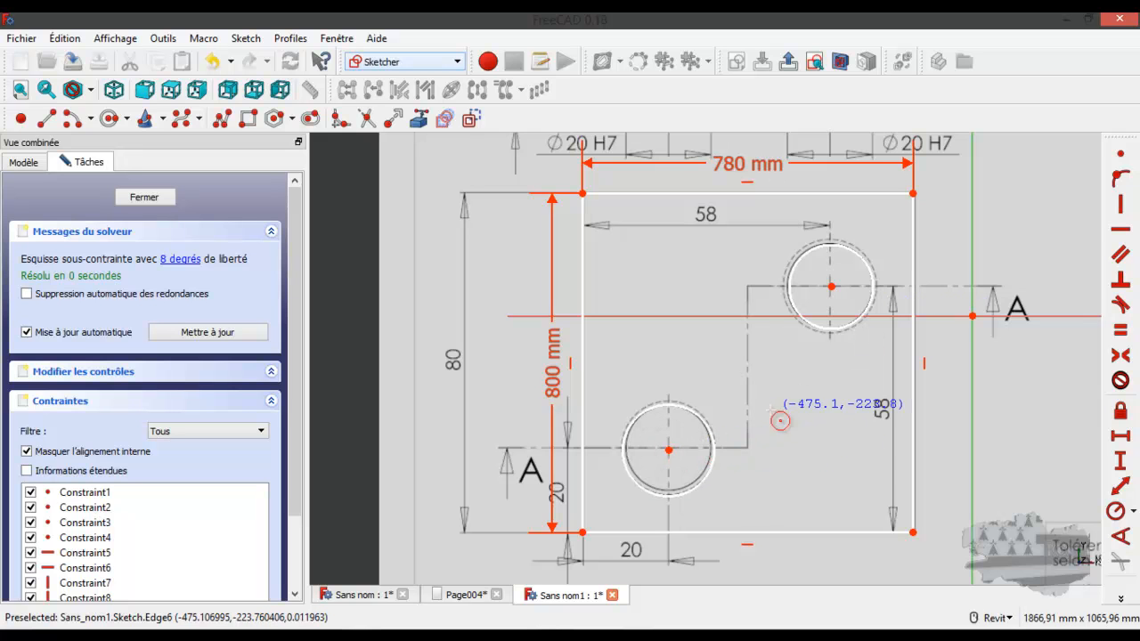
Apply an equality constraint between the two hole circles
left_click(718, 445)
left_click(826, 327)
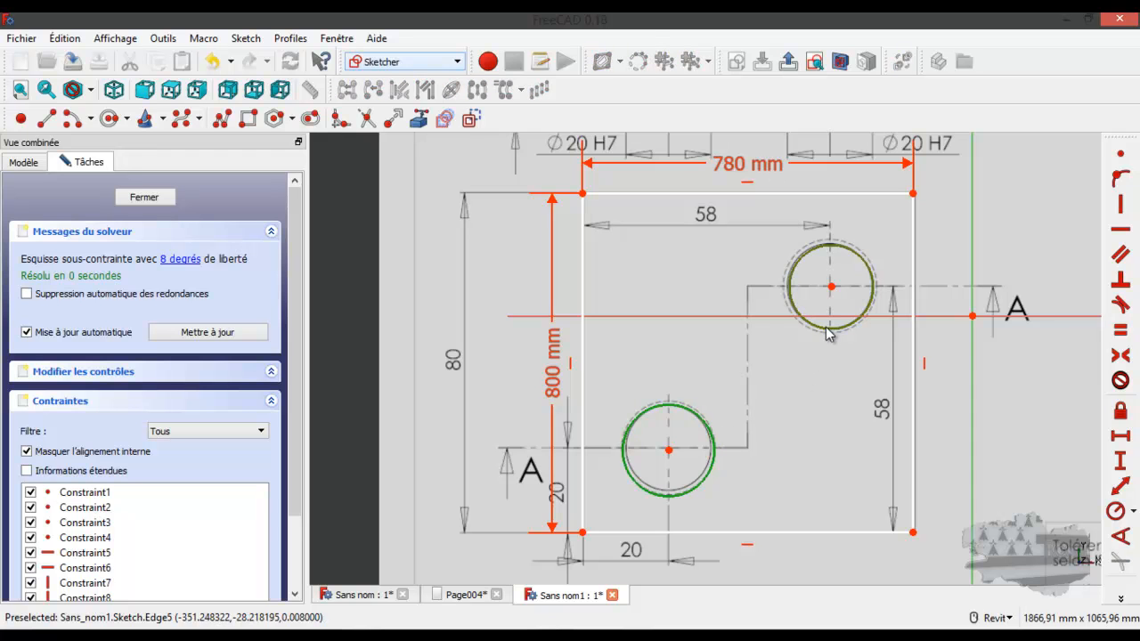
left_click(1121, 330)
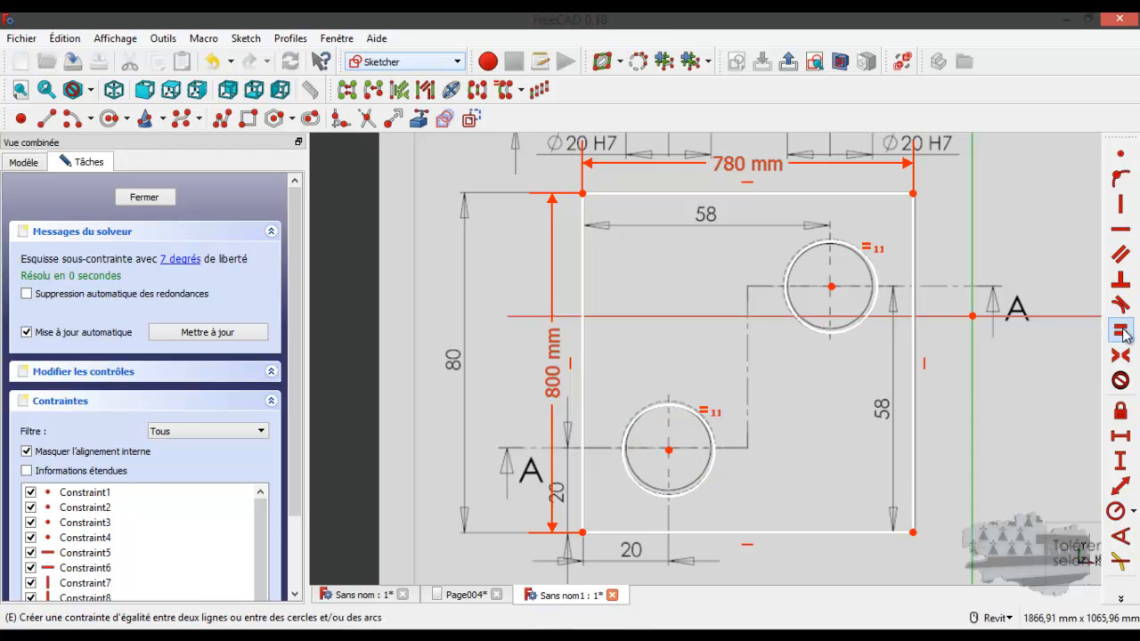
Constrain the upper-right circle's radius to 10 cm and align the lower-left circle with its hole on the plan
left_click(861, 321)
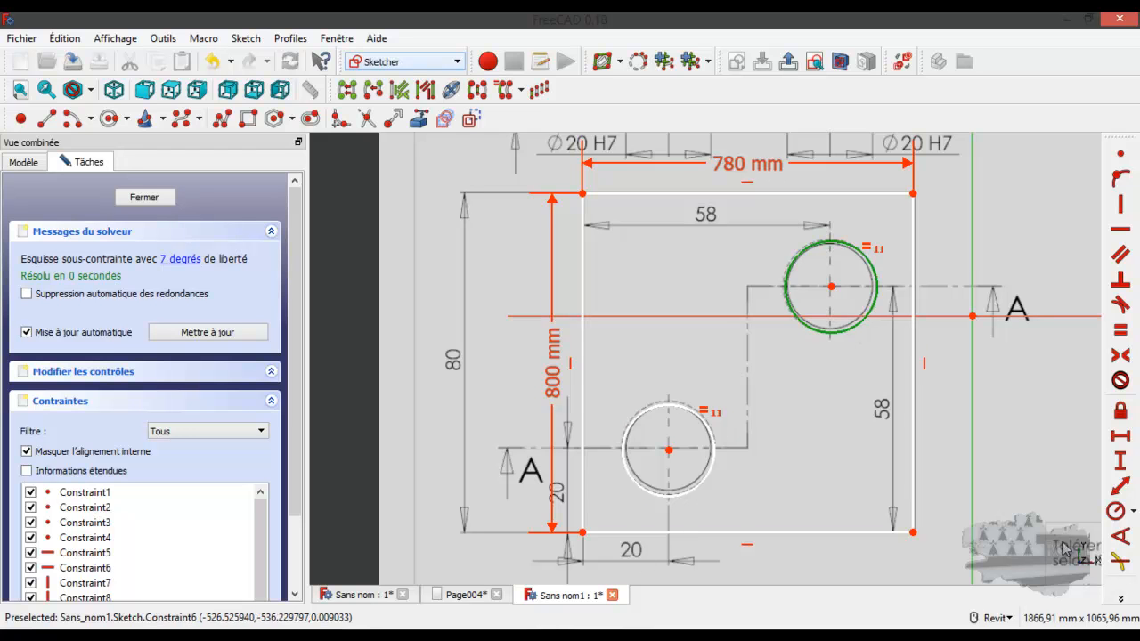
left_click(1115, 511)
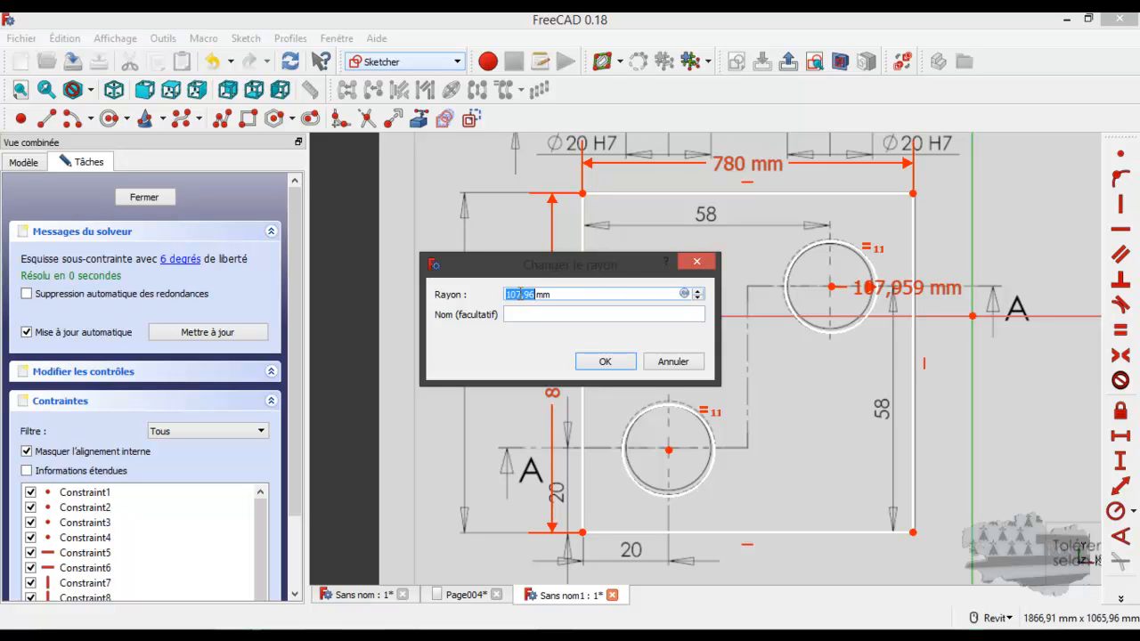
left_click_drag(506, 294, 556, 290)
type("10 cm")
left_click(605, 361)
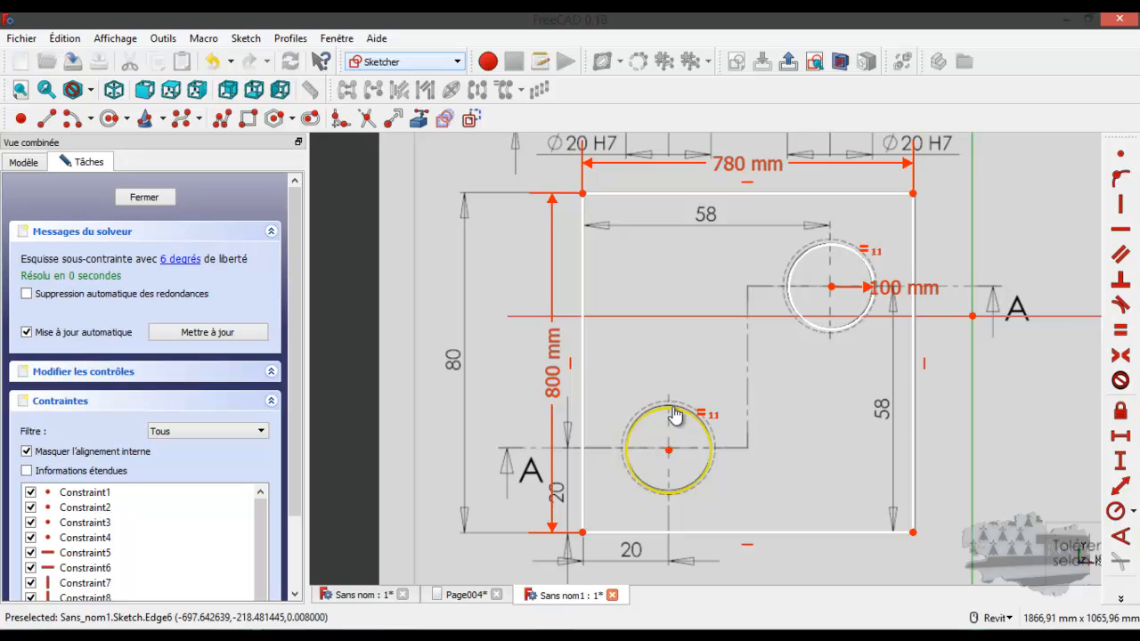
left_click_drag(674, 415, 674, 412)
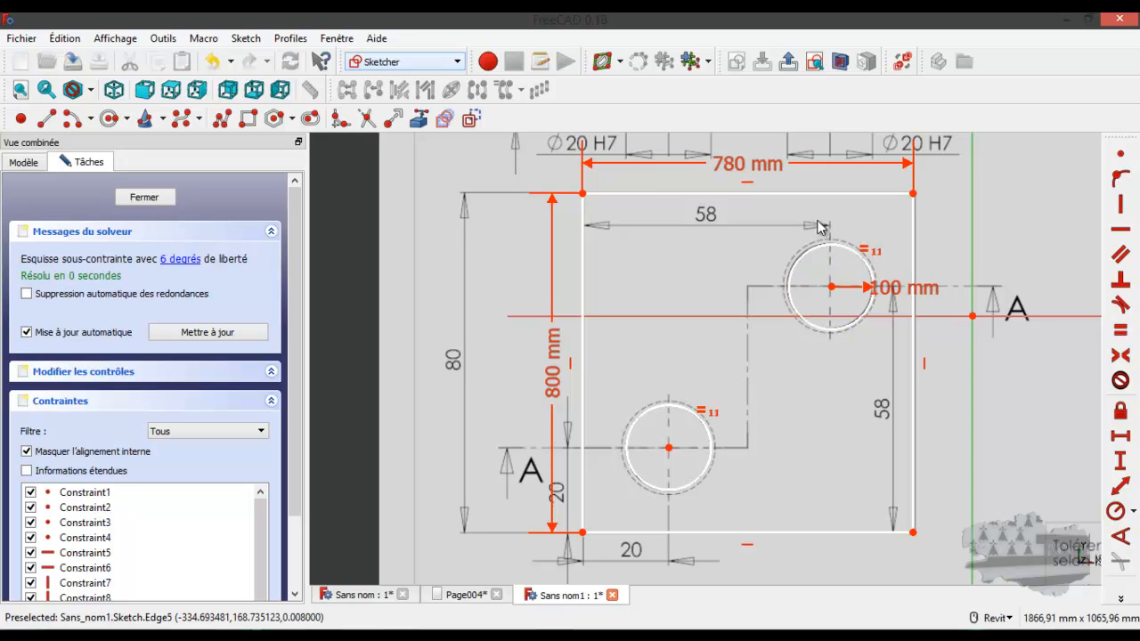
Constrain the horizontal distance between the upper-right circle's centre and the rectangle's top-left corner to 580 mm
left_click(832, 287)
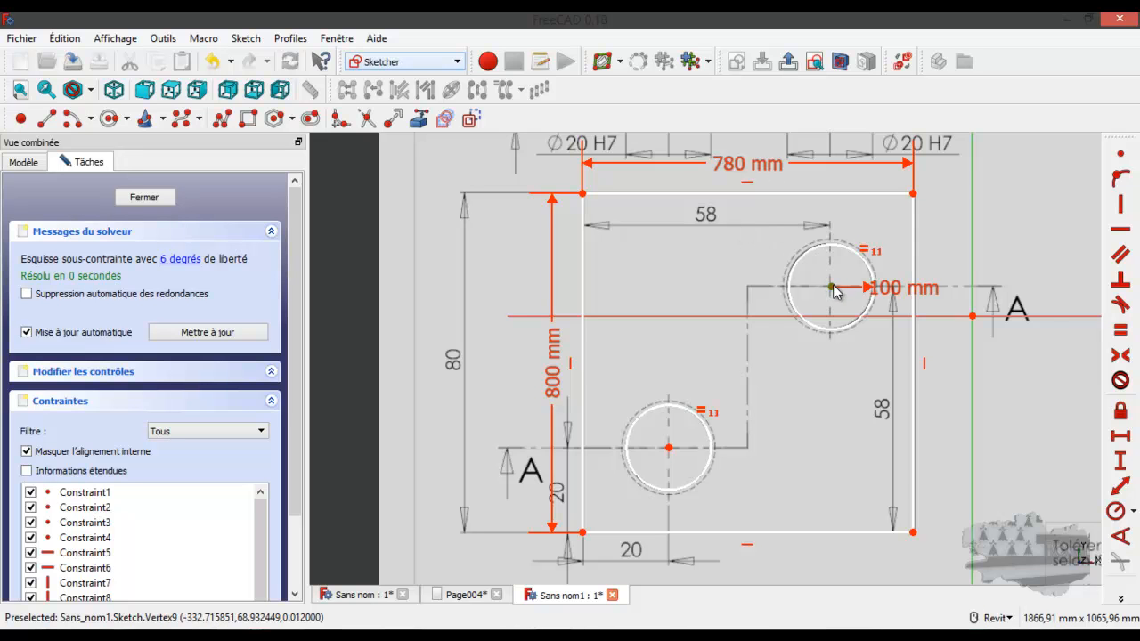
left_click(583, 194)
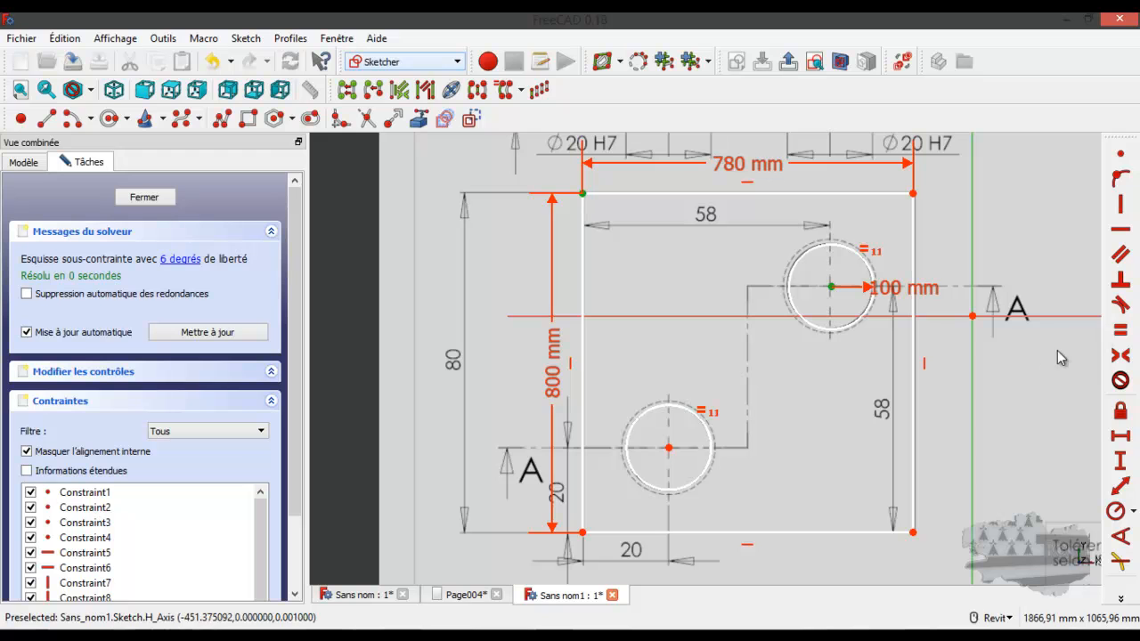
left_click(1120, 436)
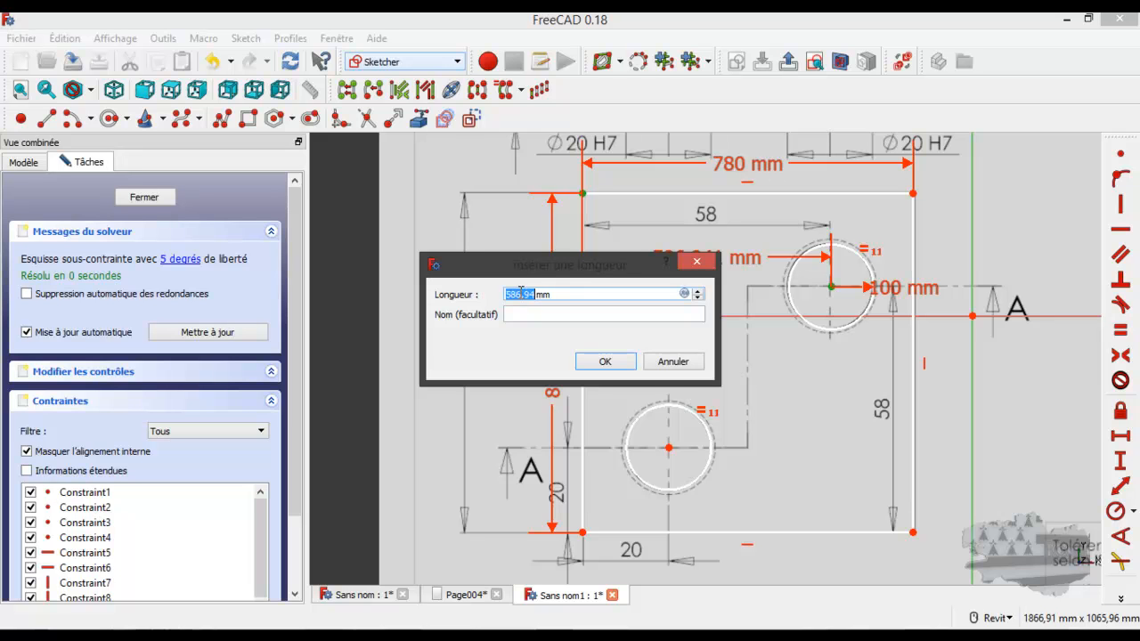
type("580")
left_click(605, 362)
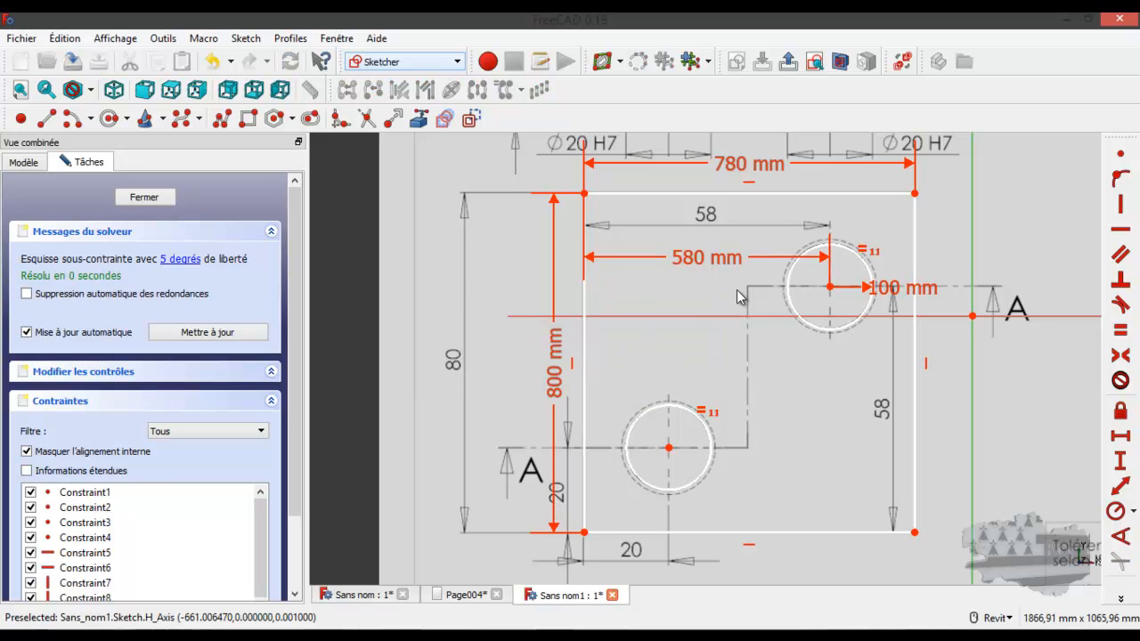
Constrain the vertical distance between the upper-right circle's centre and the rectangle's bottom-right corner to 580 mm
left_click(830, 288)
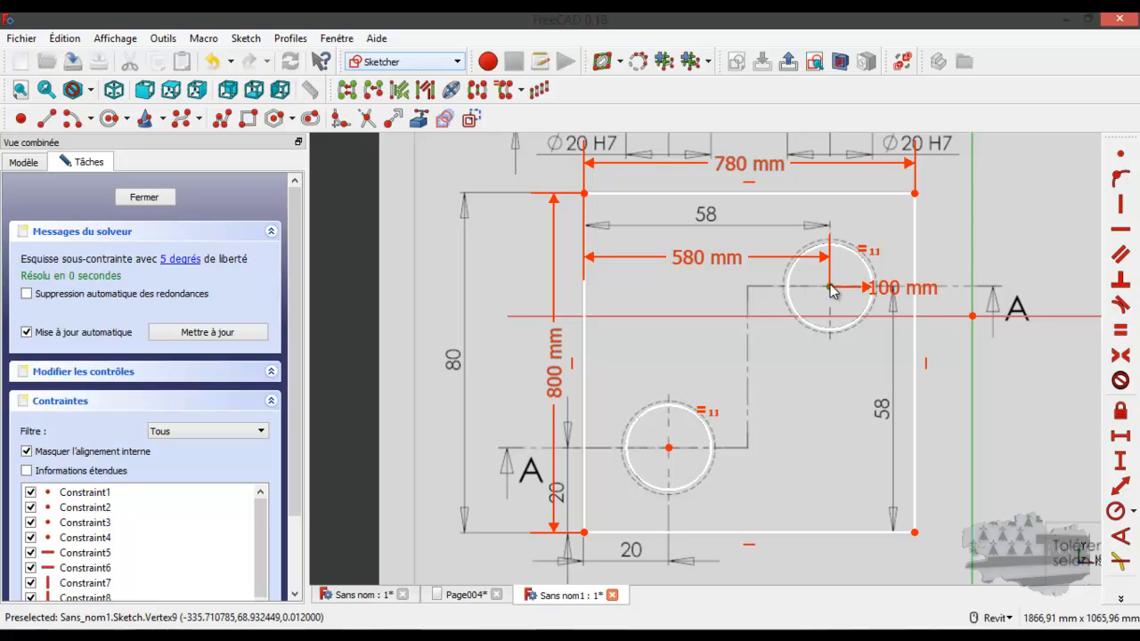
left_click(916, 533)
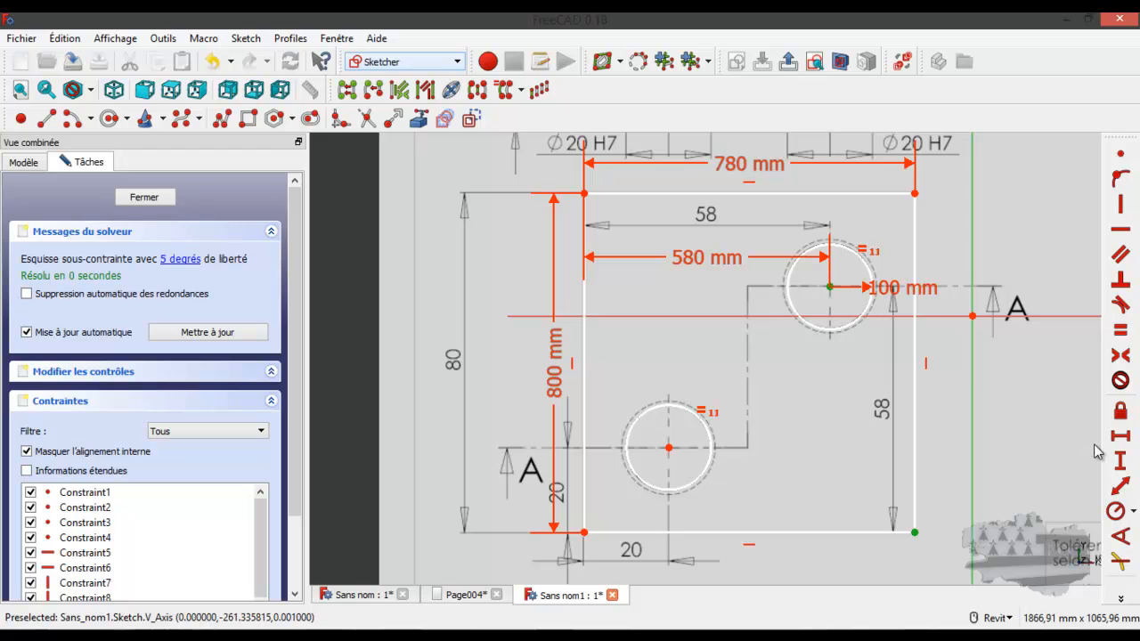
left_click(1124, 461)
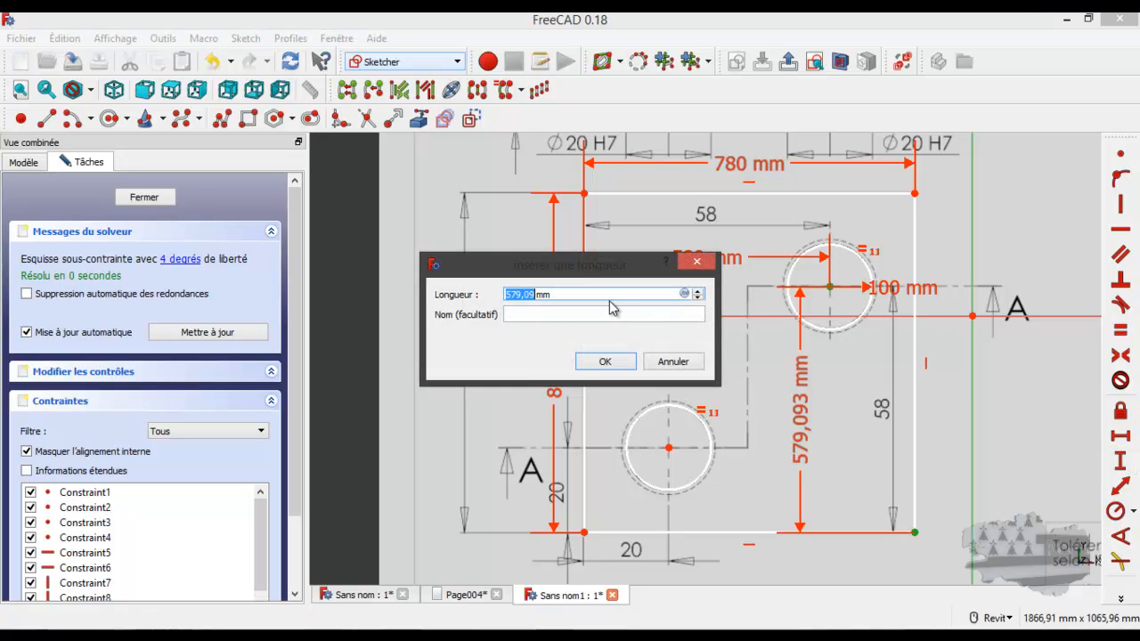
type("580")
key("Return")
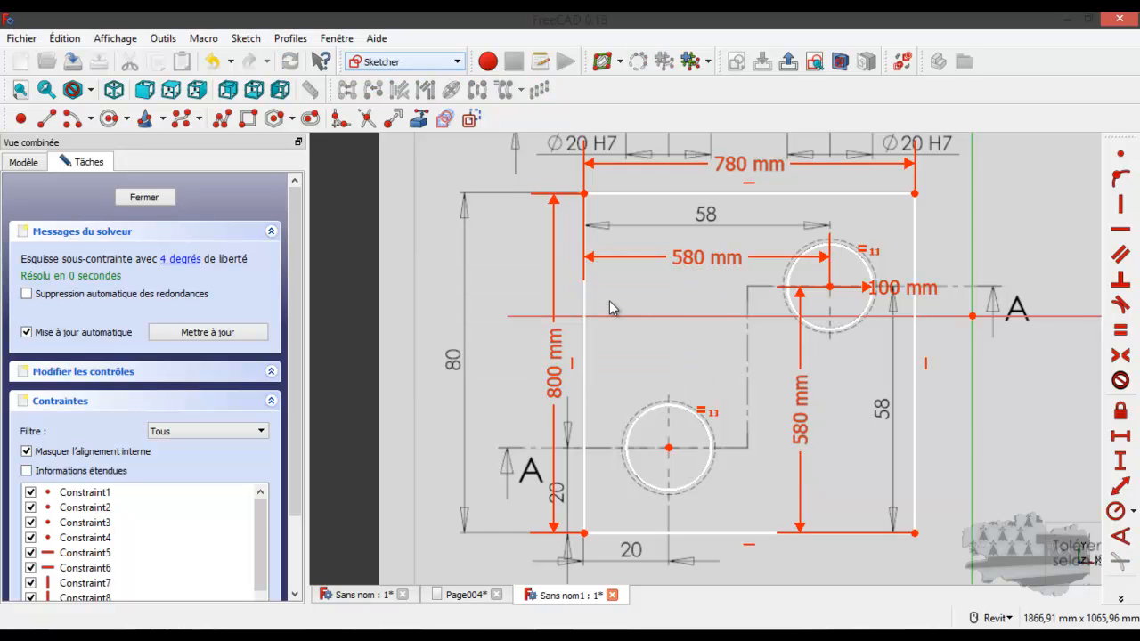
Constrain the vertical distance between the lower-left circle's centre and the rectangle's bottom-left corner to 200 mm
left_click(669, 448)
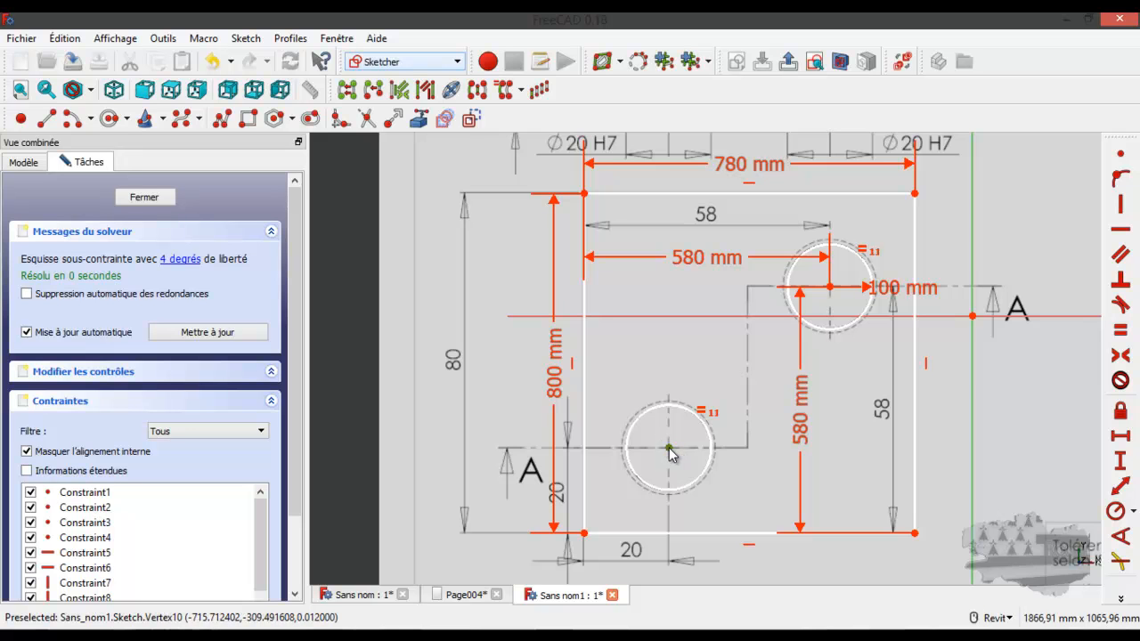
left_click(584, 533)
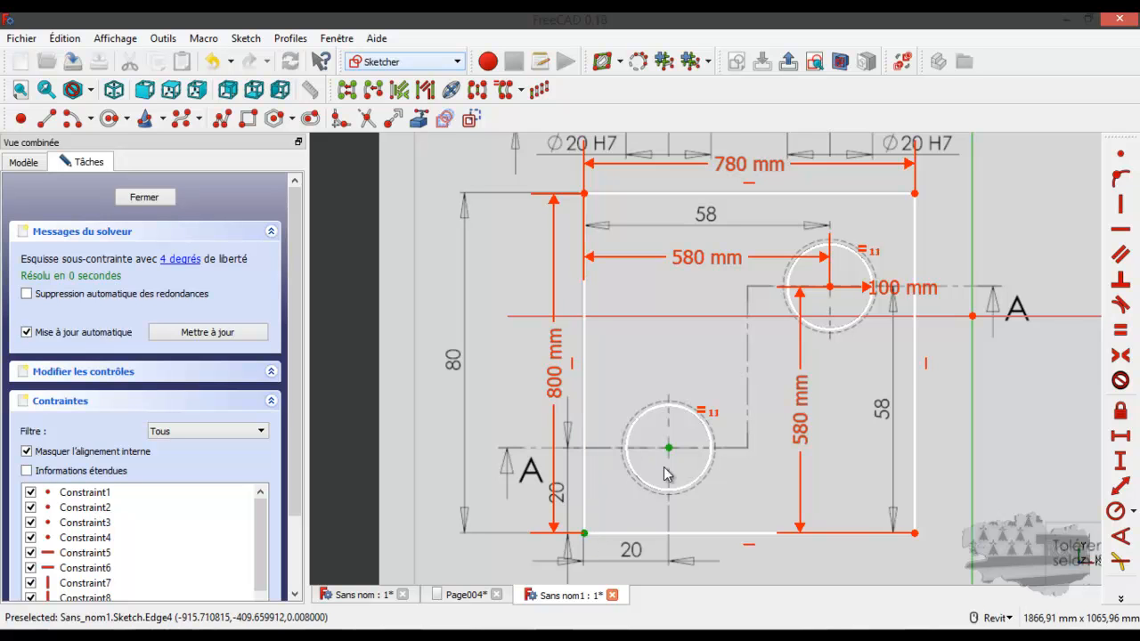
left_click(1121, 463)
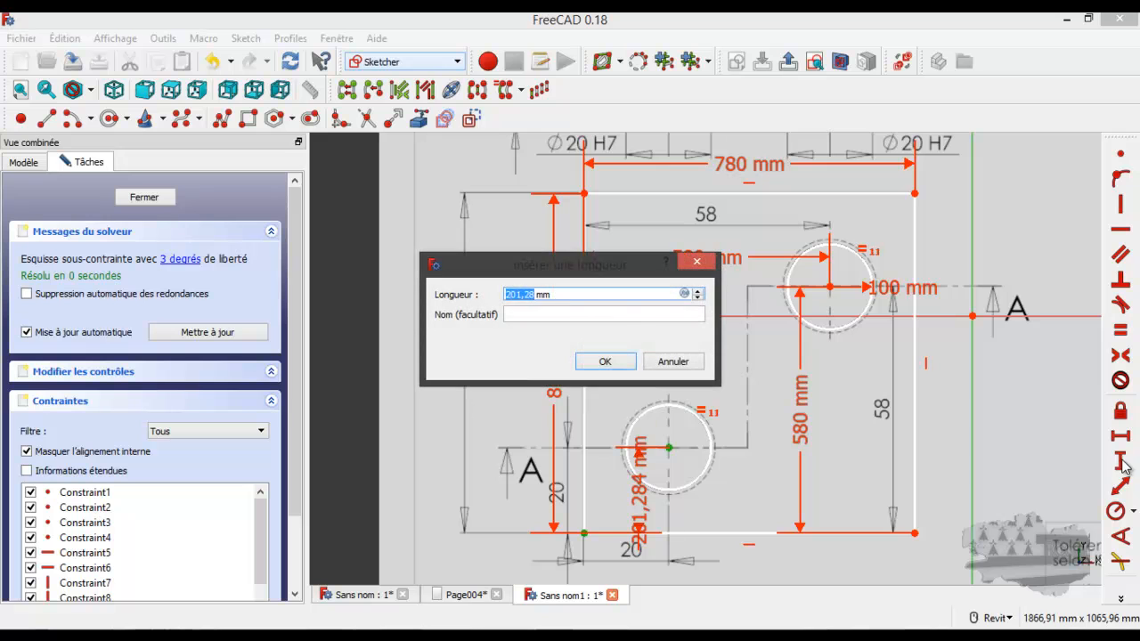
type("200")
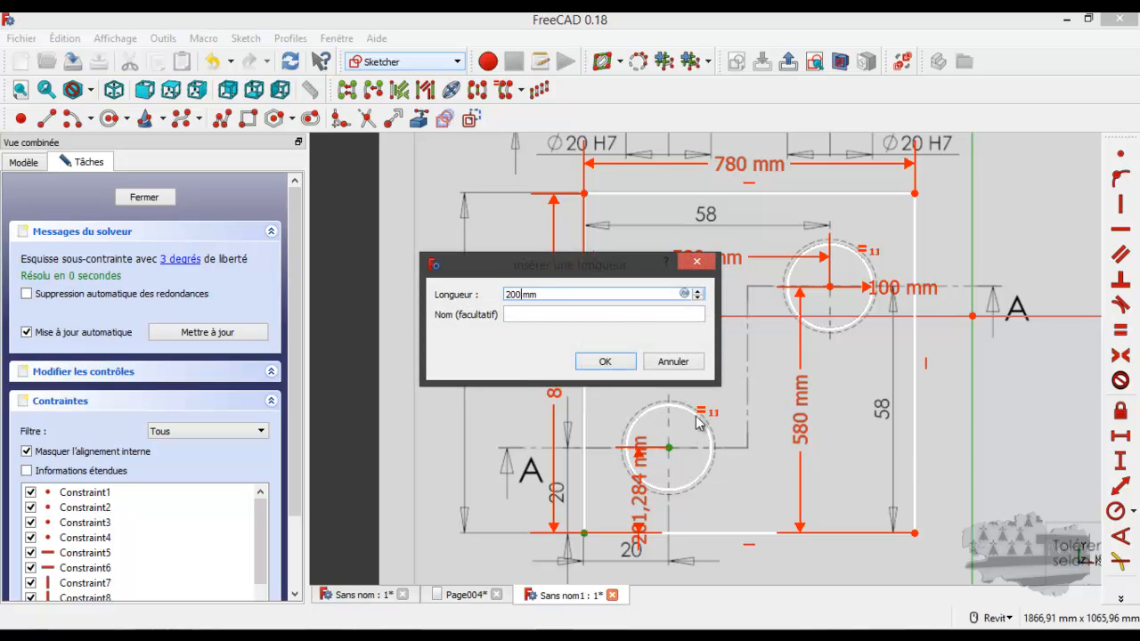
key("Return")
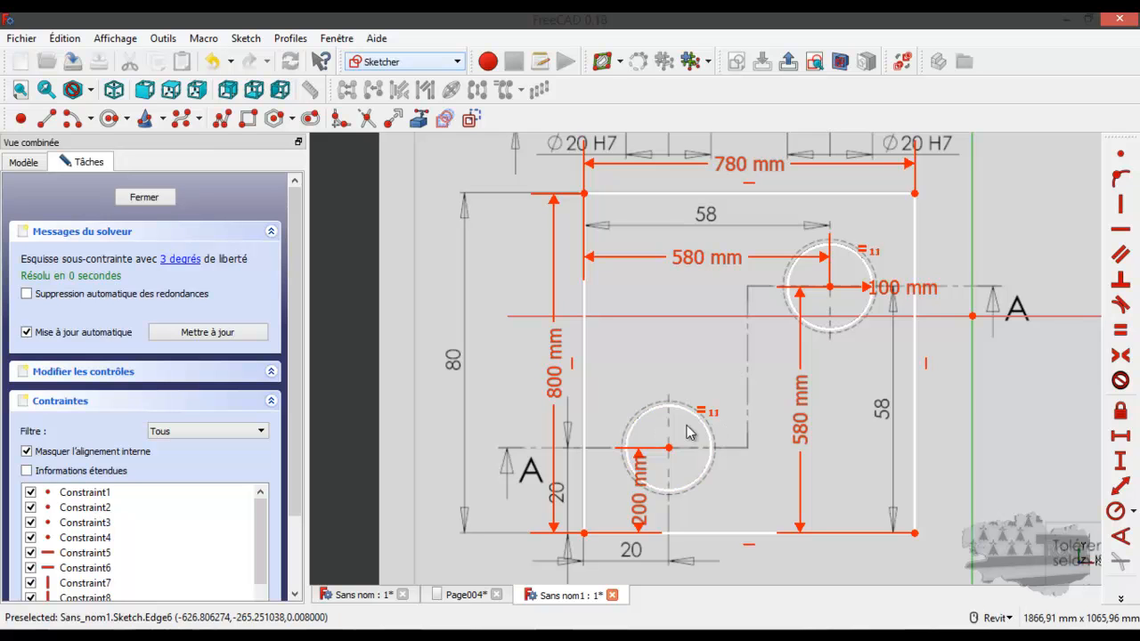
Constrain the horizontal distance between the lower-left circle's centre and the rectangle's bottom-left corner to 200 mm
left_click(669, 451)
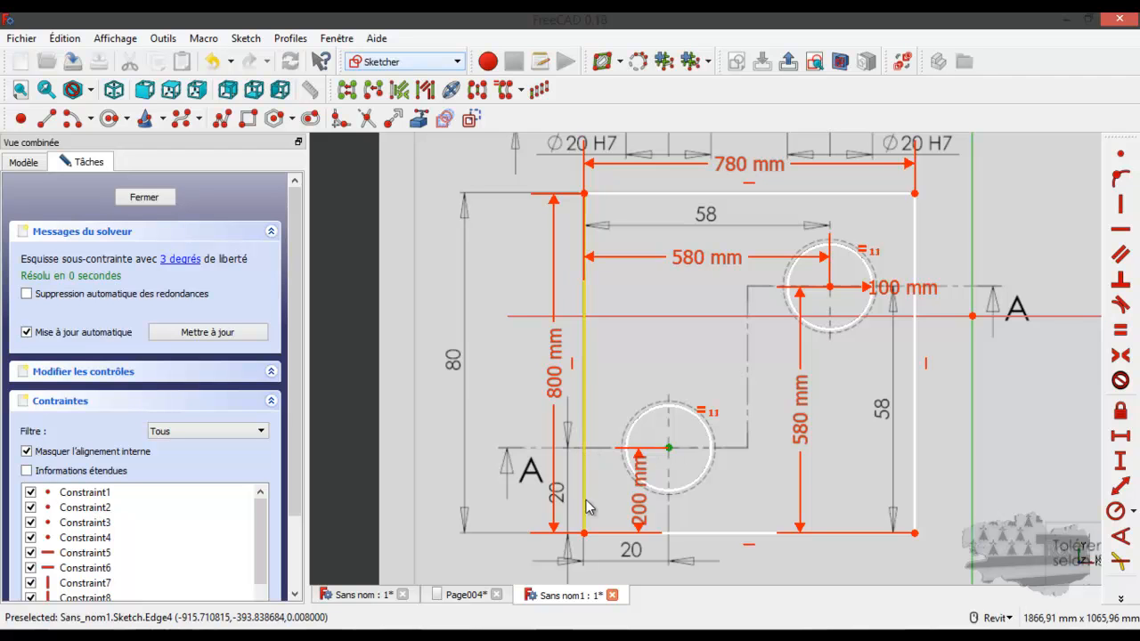
left_click(583, 532)
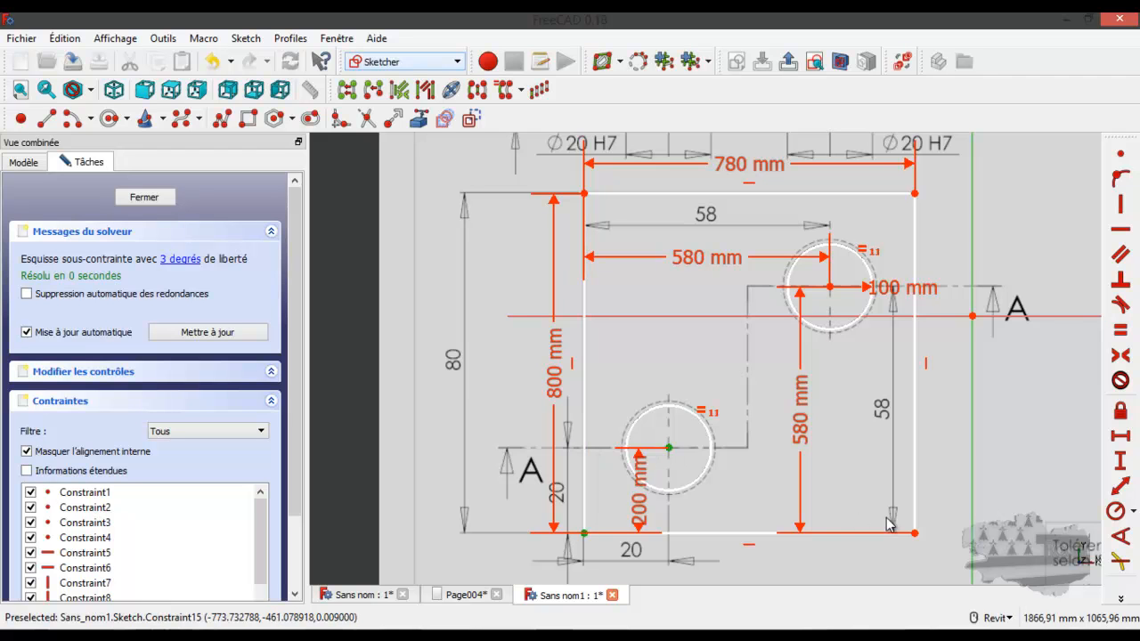
left_click(1120, 436)
type("200")
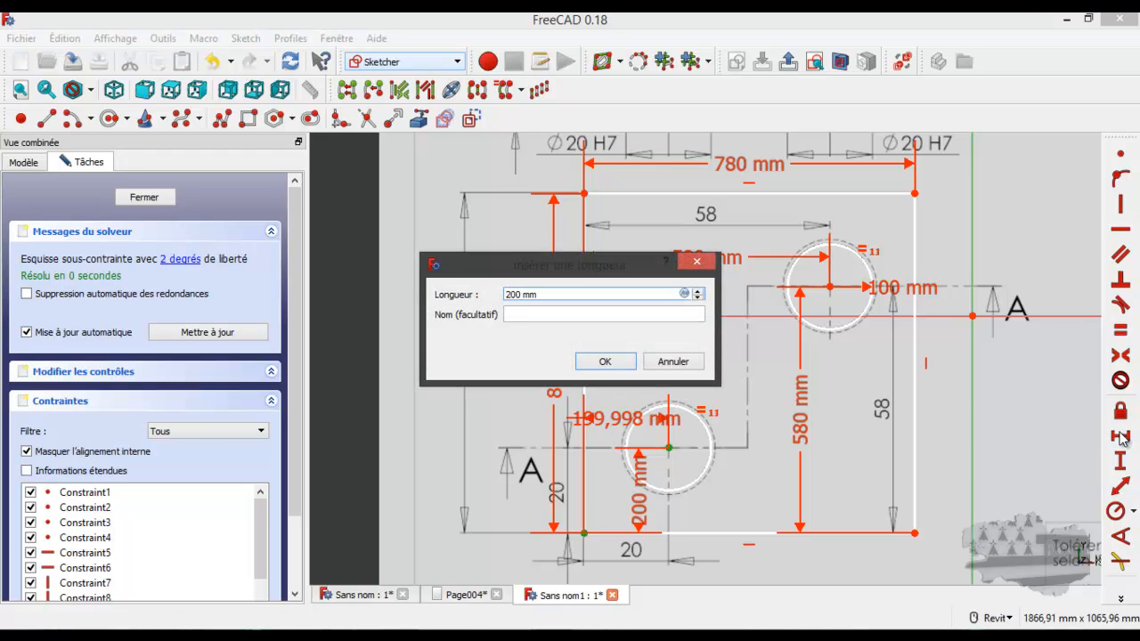
key("Return")
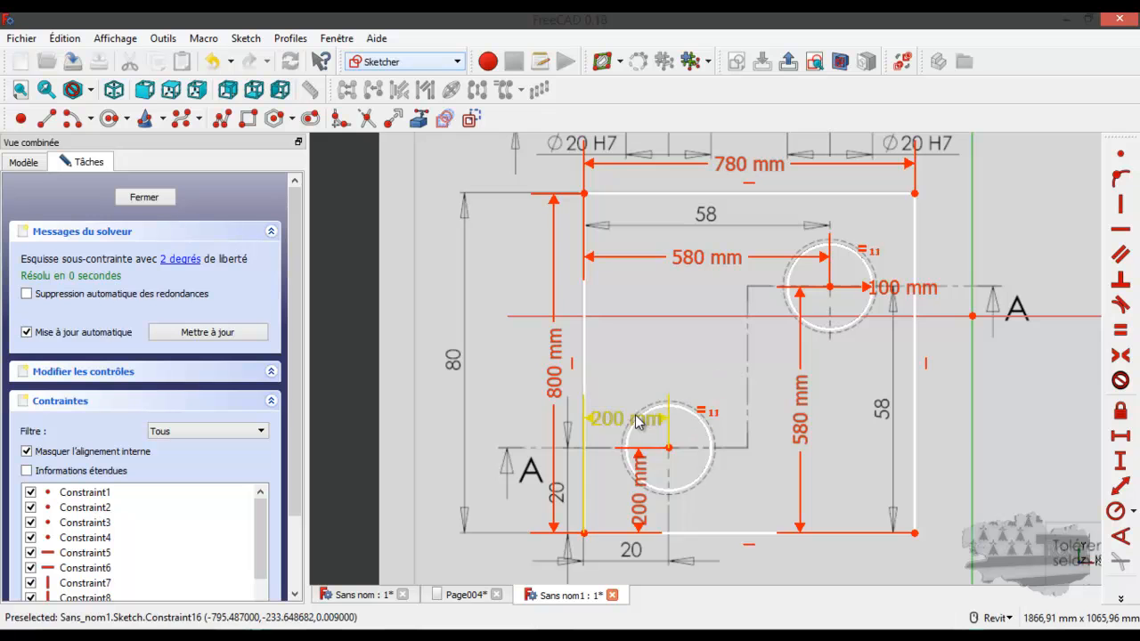
Move the two 200 mm dimensions clear of the lower-left circle and close the sketch
left_click_drag(634, 423, 753, 360)
mouse_move(643, 490)
left_mouse_down()
mouse_move(672, 500)
mouse_move(722, 486)
mouse_move(726, 580)
mouse_move(743, 503)
mouse_move(737, 409)
left_mouse_up()
scroll(697, 491, "down", 2)
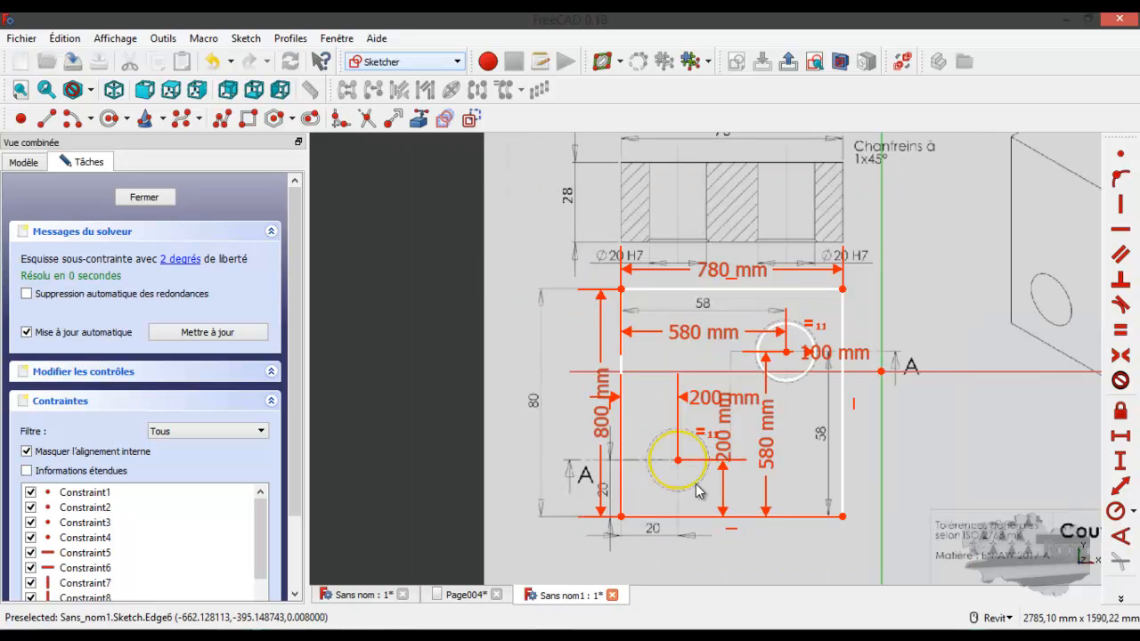
left_click(163, 197)
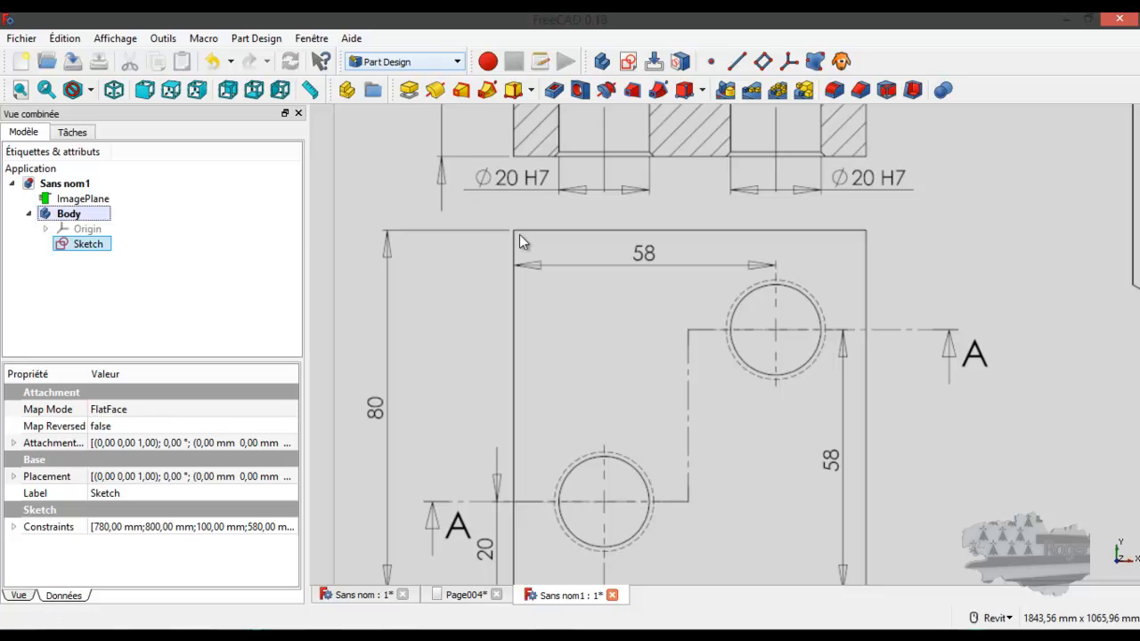
Hide the ImagePlane object so that only the sketch is displayed
scroll(617, 323, "down", 4)
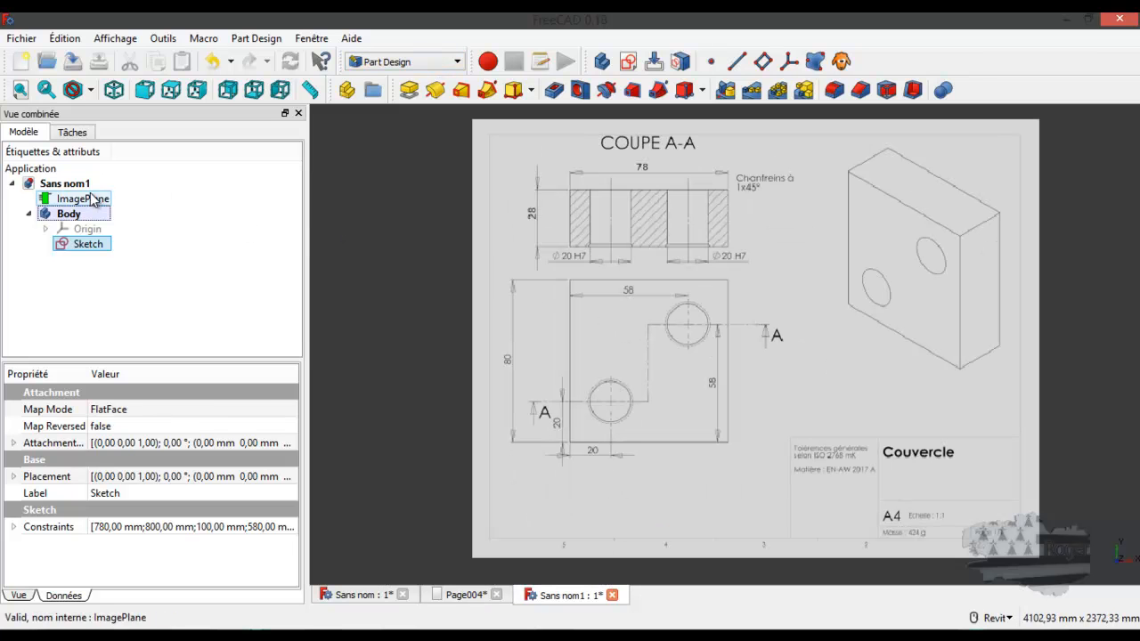
left_click(77, 199)
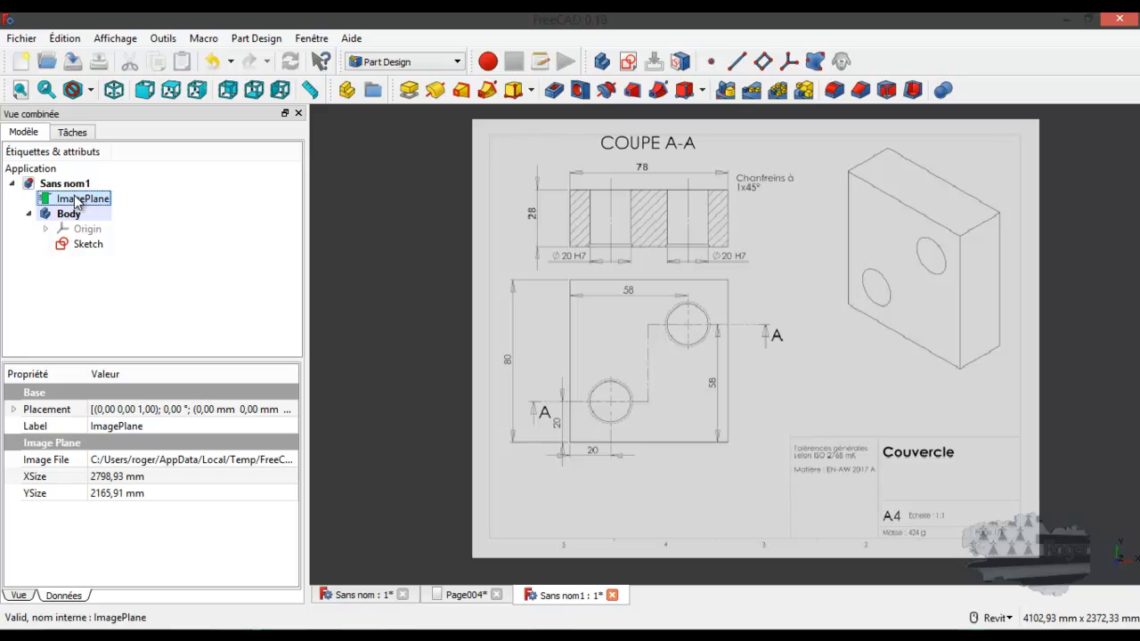
key("space")
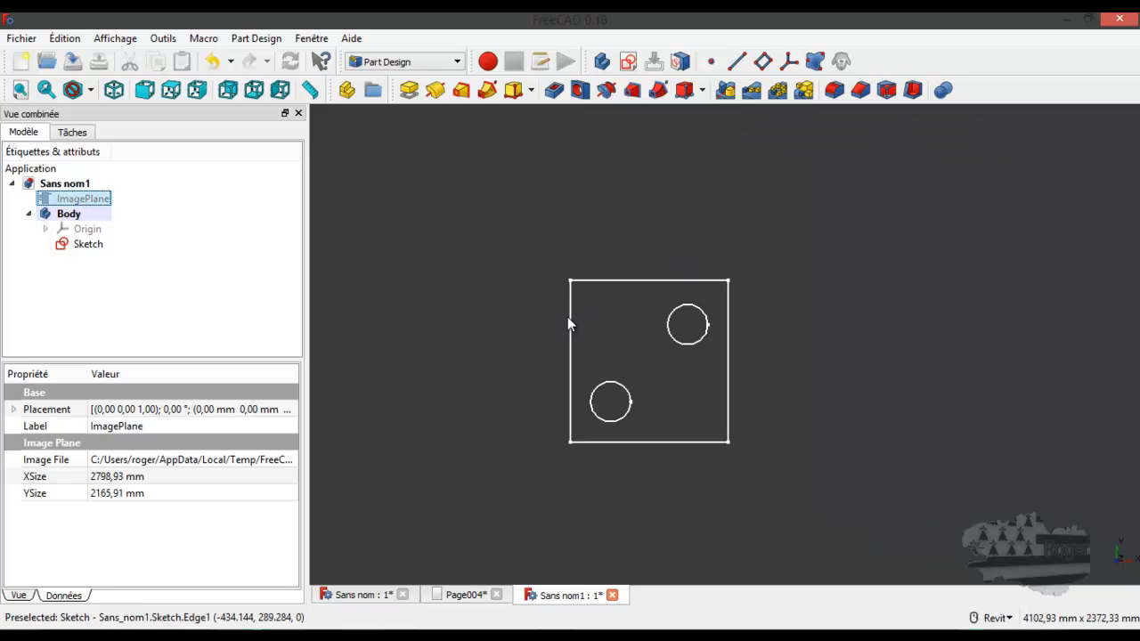
Start a Pad of the sketch and check the cover's thickness in Maquette_plan_cc_pct_couvercle.svg.png, opened from the img folder in File Explorer
left_click(410, 90)
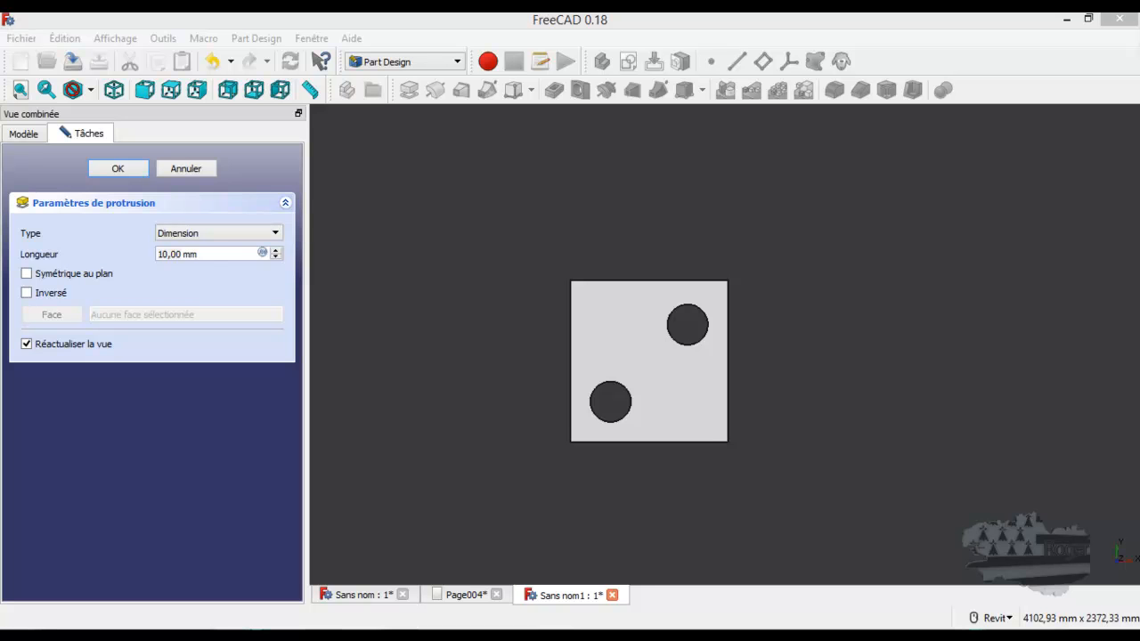
key("alt+Tab")
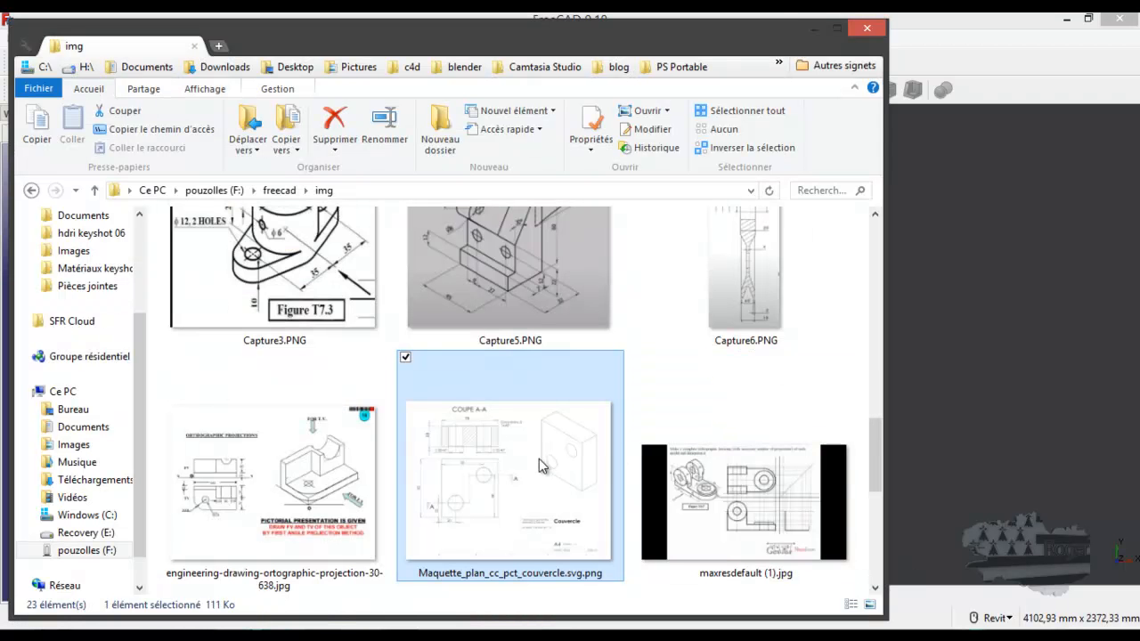
double_click(534, 459)
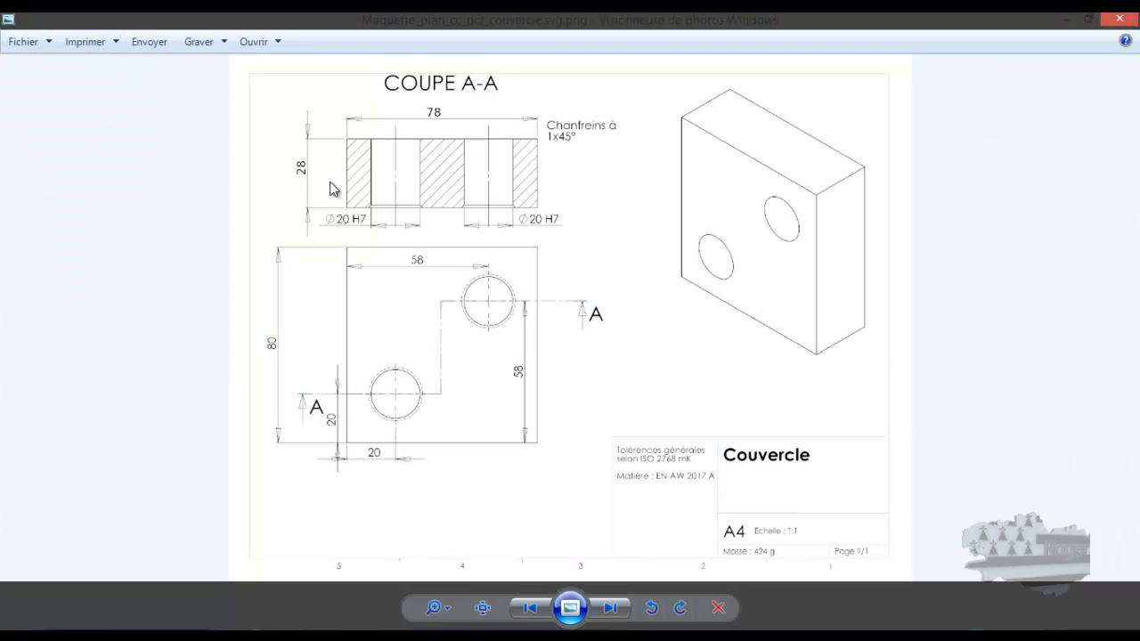
scroll(330, 179, "up", 1)
scroll(330, 180, "up", 1)
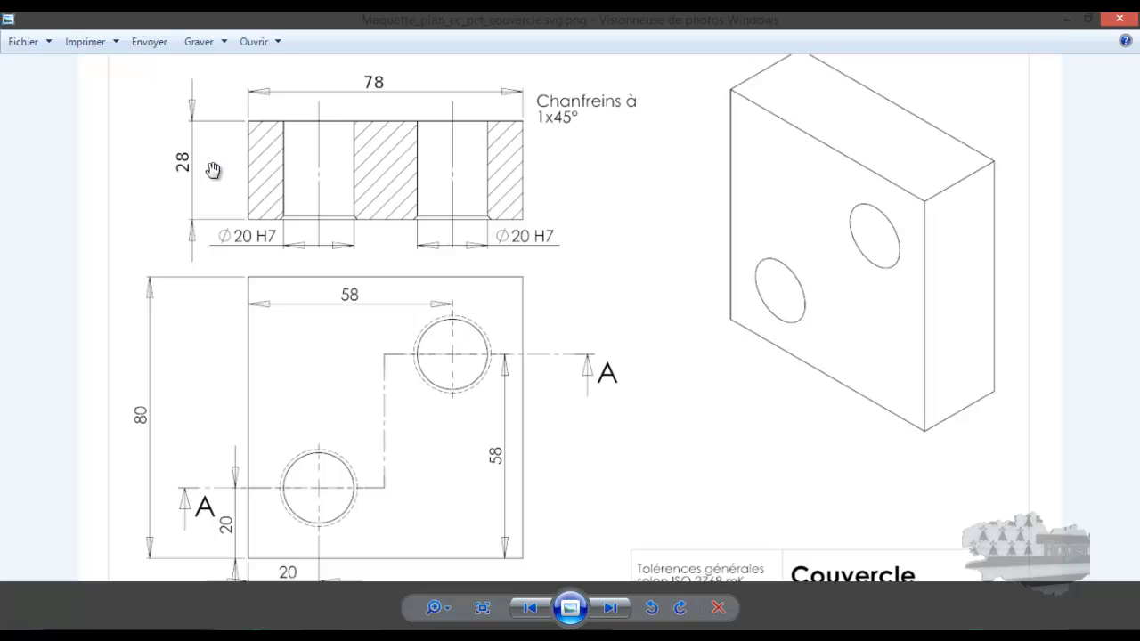
left_click(1066, 18)
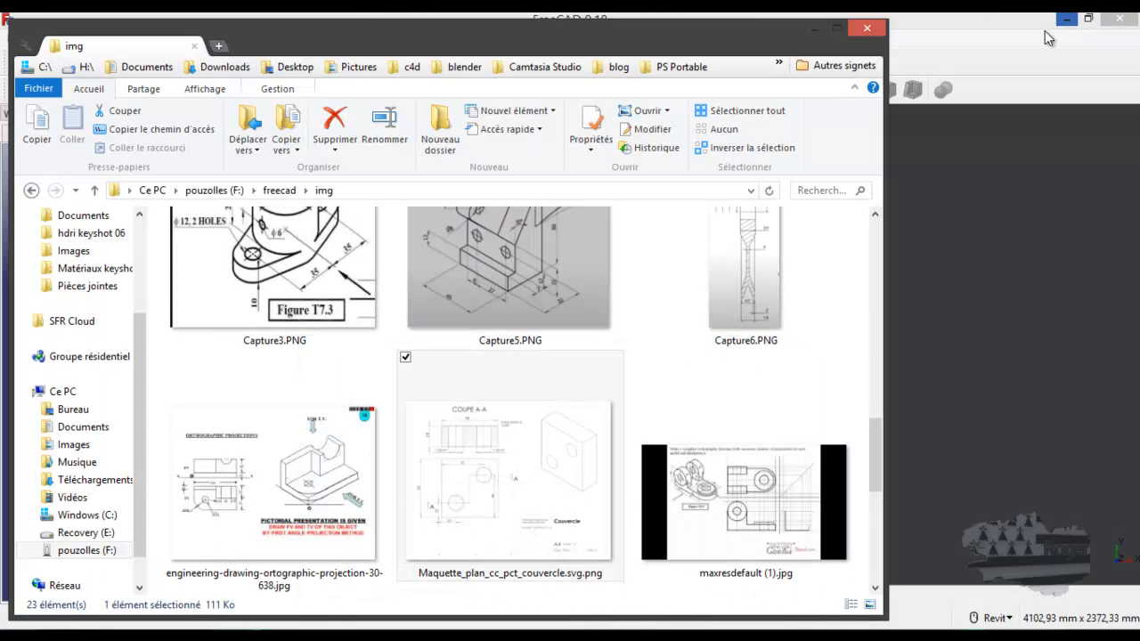
left_click(933, 21)
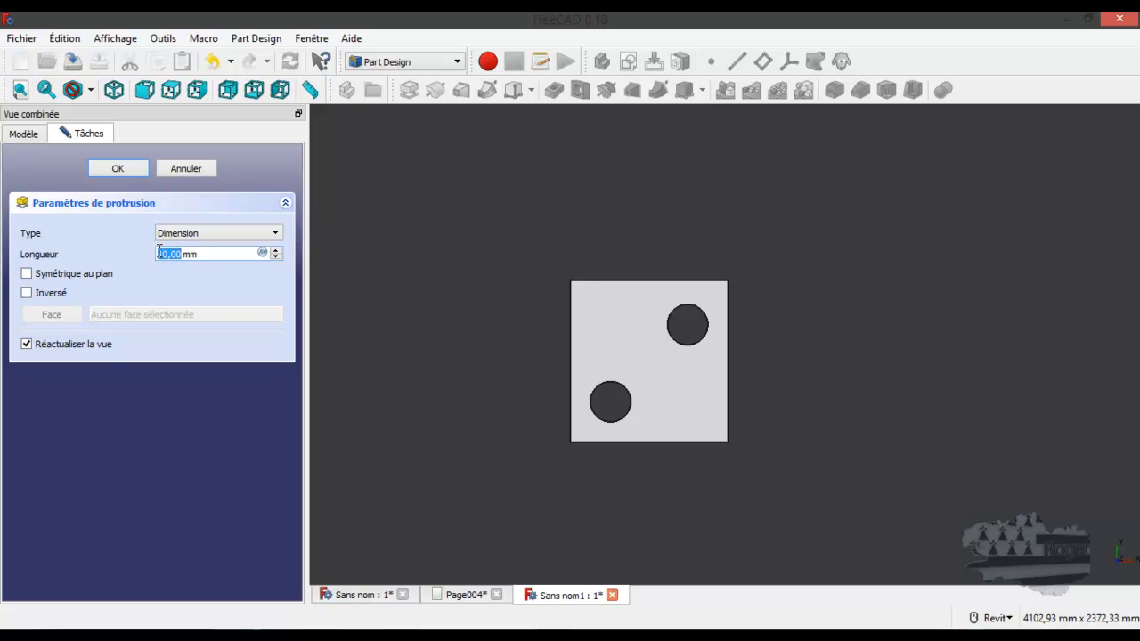
Set the pad length to 280 mm and apply it to form the solid cover
type("180")
key("Return")
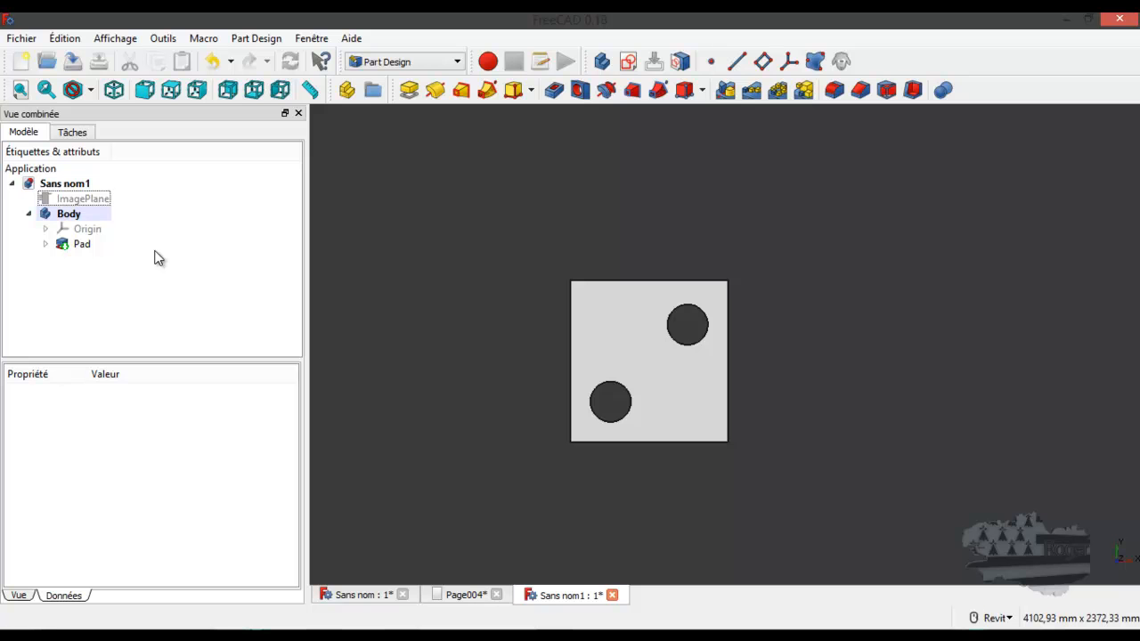
middle_click_drag(523, 370, 488, 280, "shift")
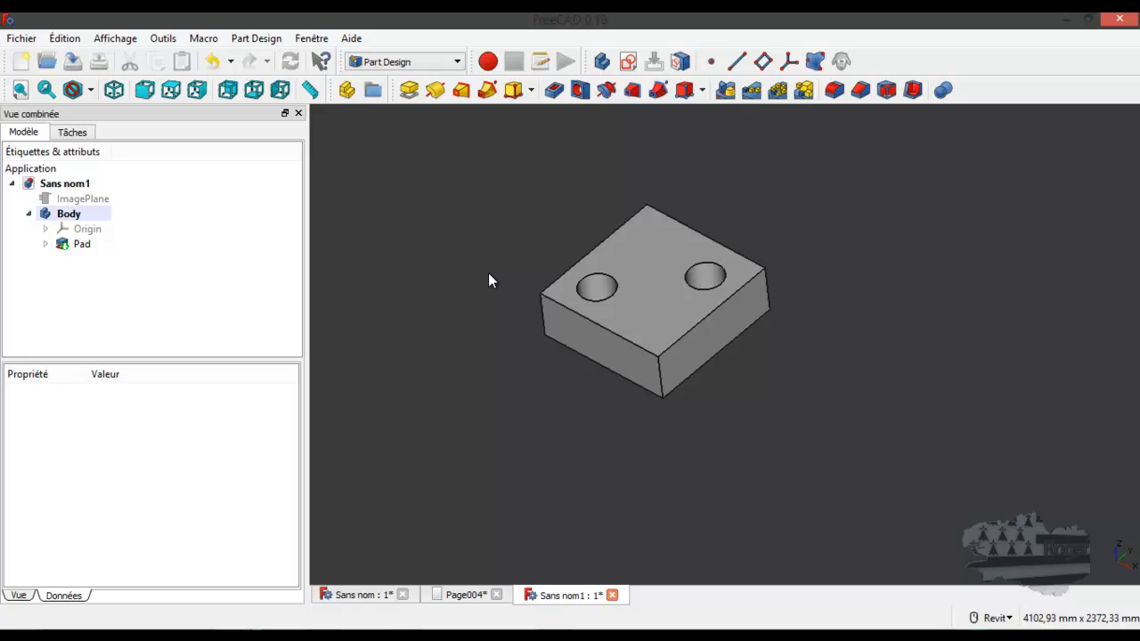
left_click(476, 599)
left_click(559, 596)
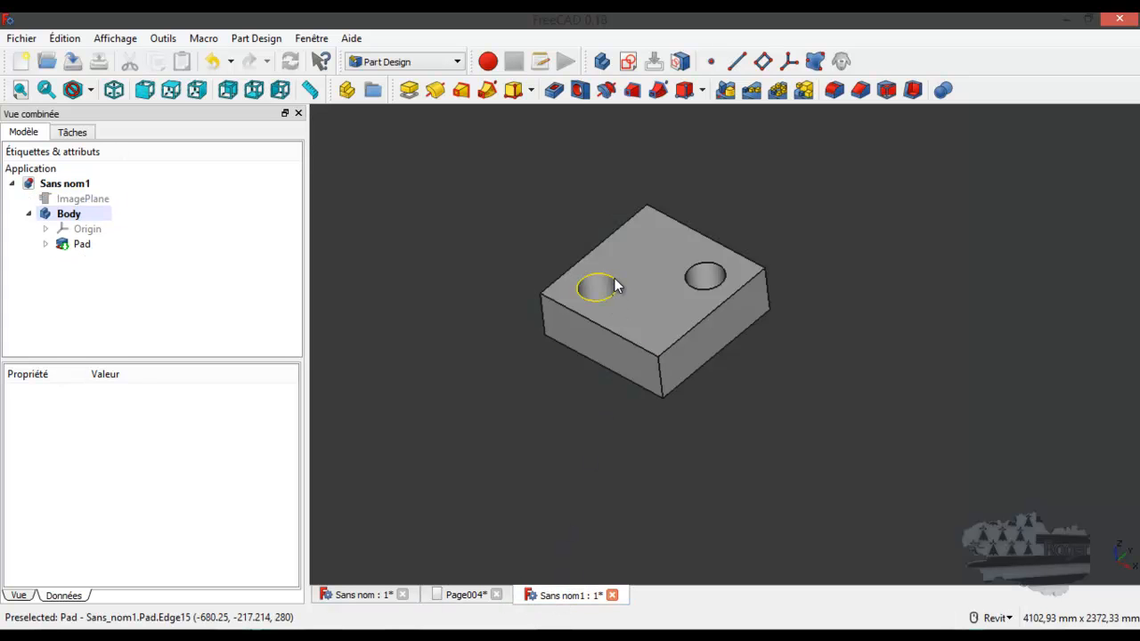
Activate the Image workbench and show the ImagePlane again with the padded cover in top view
scroll(614, 279, "up", 2)
left_click(432, 63)
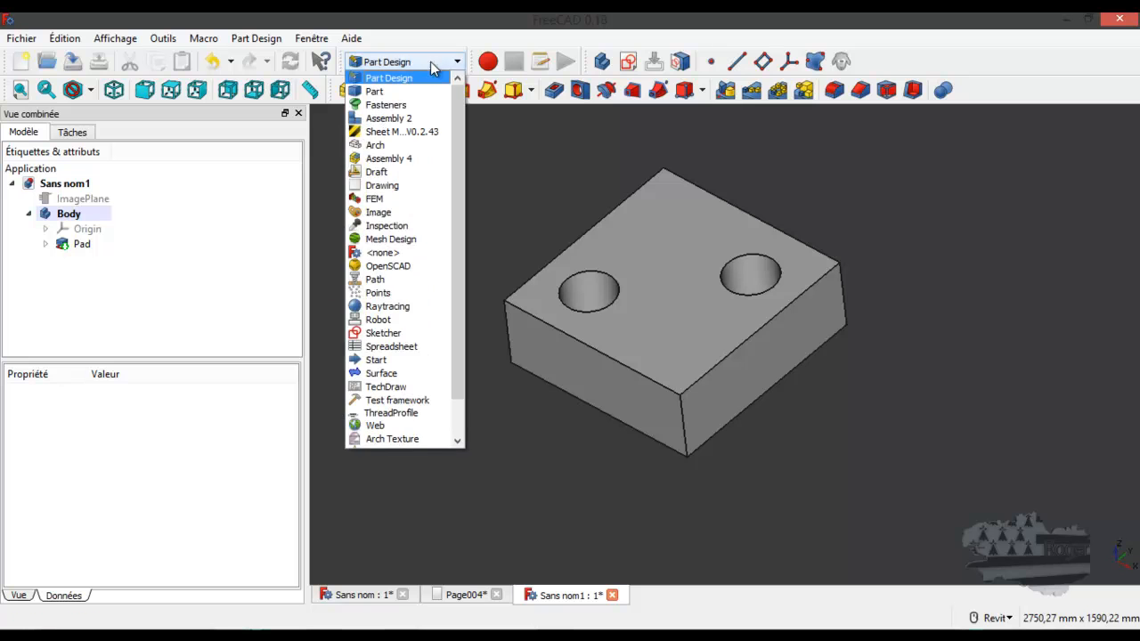
left_click(384, 216)
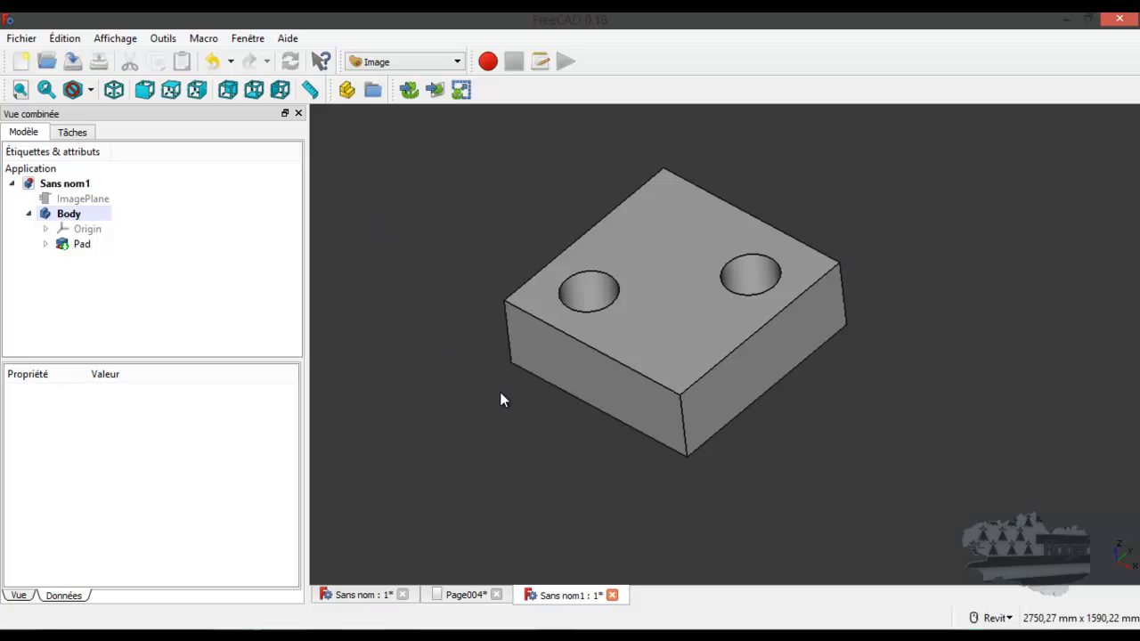
key("2")
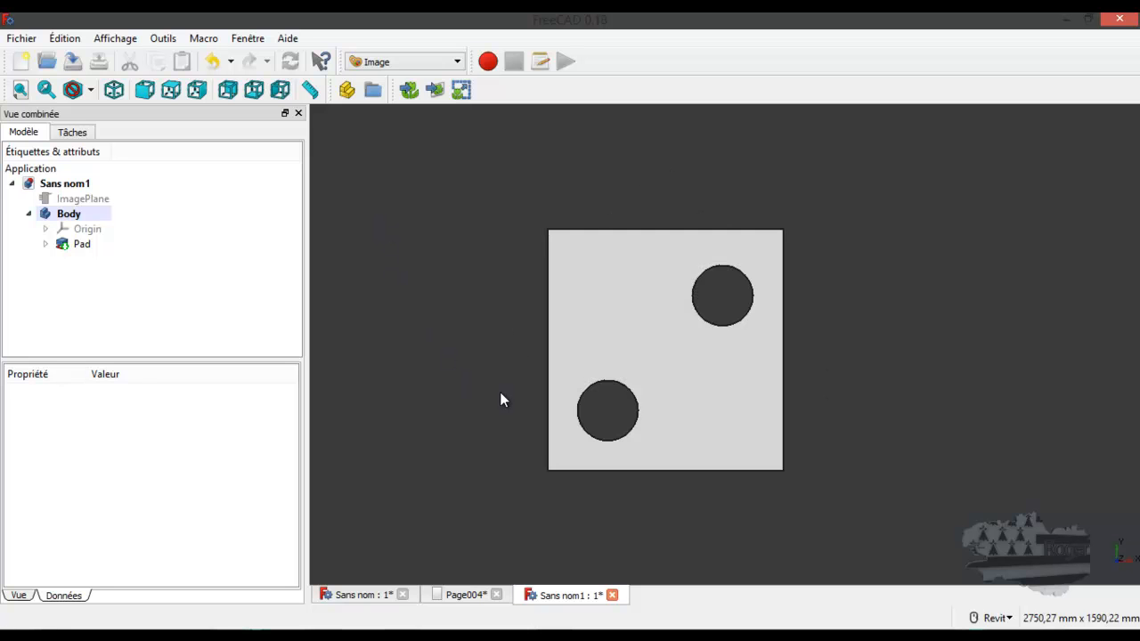
left_click(75, 200)
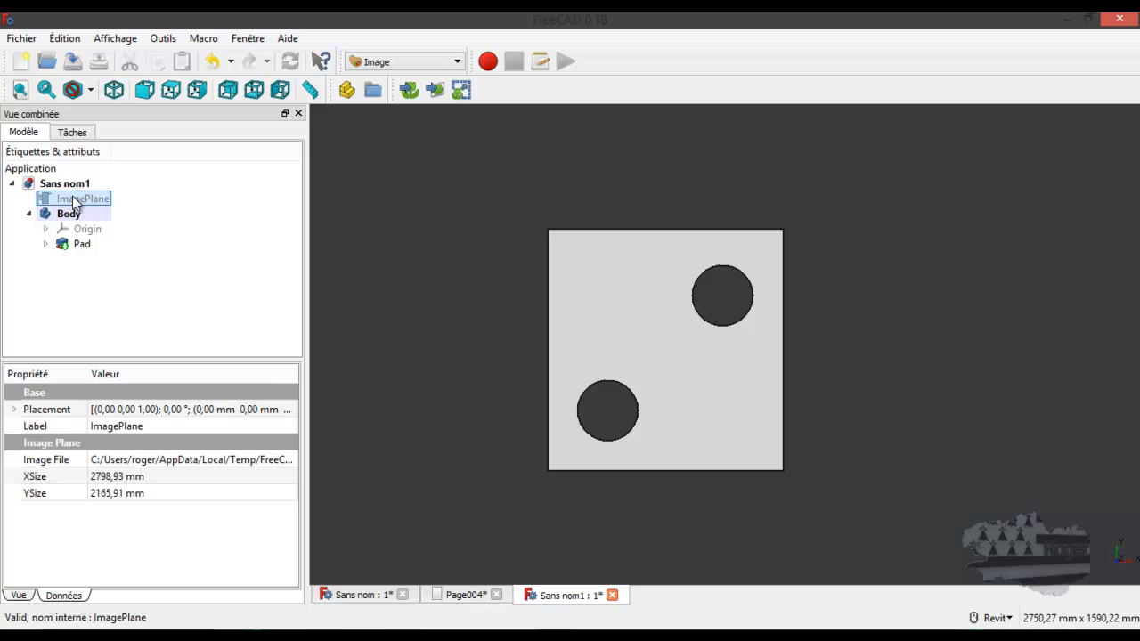
key("space")
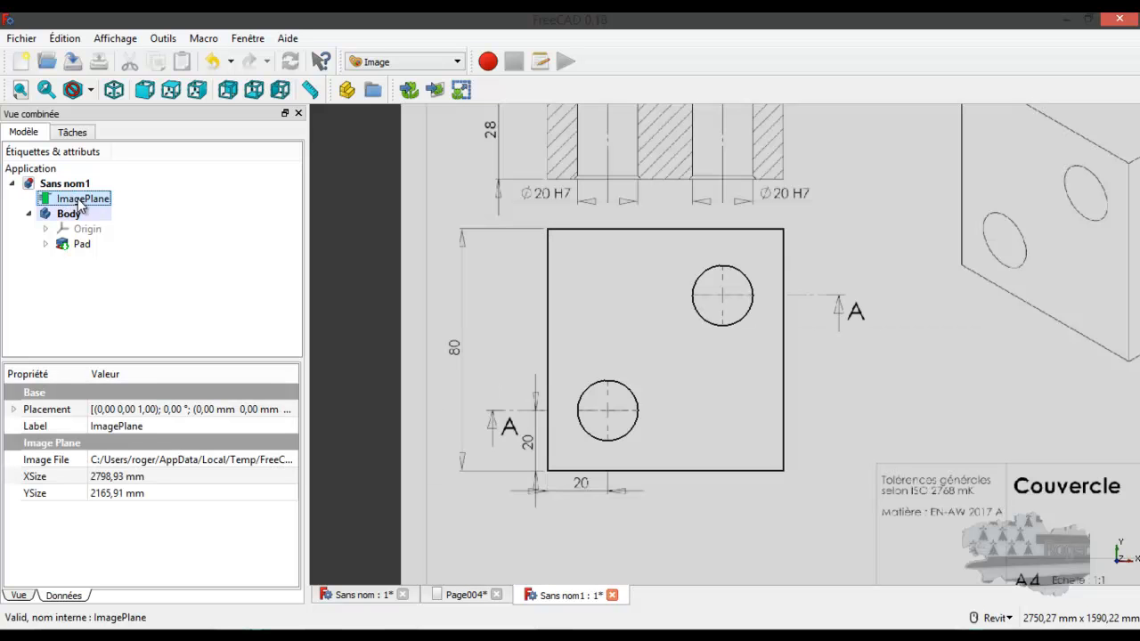
Examine the plan's section A-A, checking its dimensions, the chamfer note and the chamfered edges of both holes against the cover
scroll(533, 320, "down", 2)
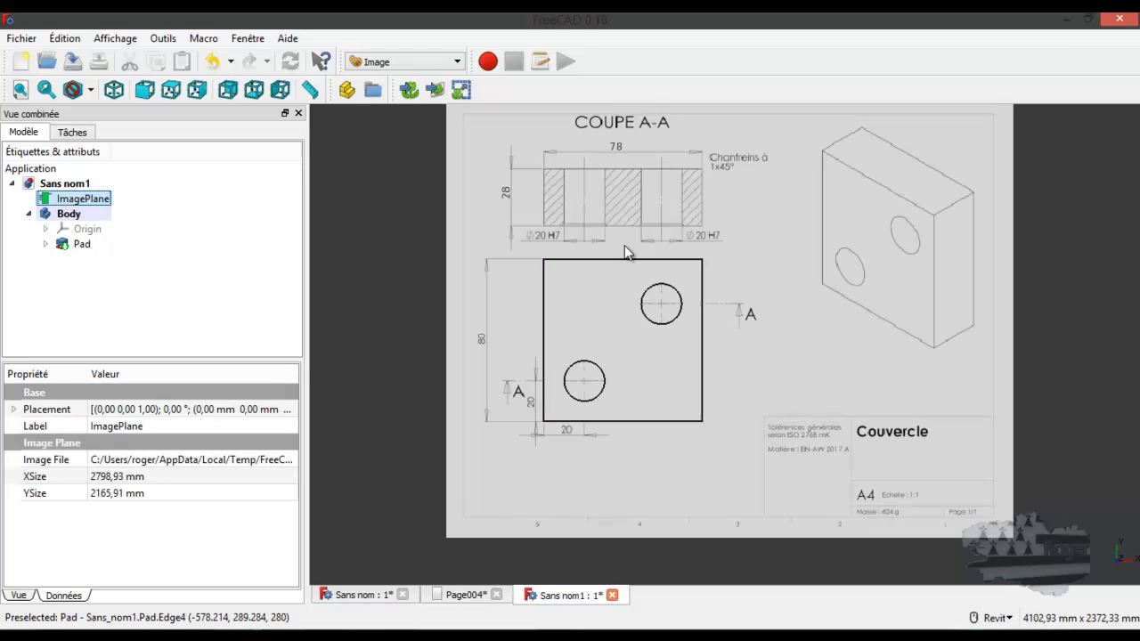
scroll(671, 177, "up", 2)
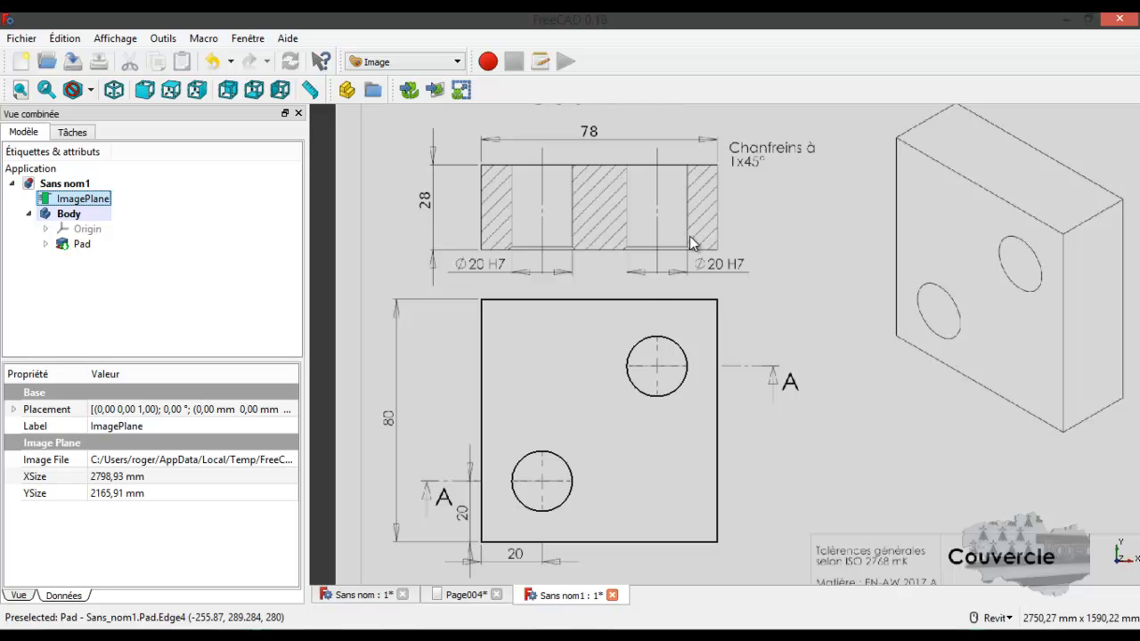
scroll(686, 242, "down", 2)
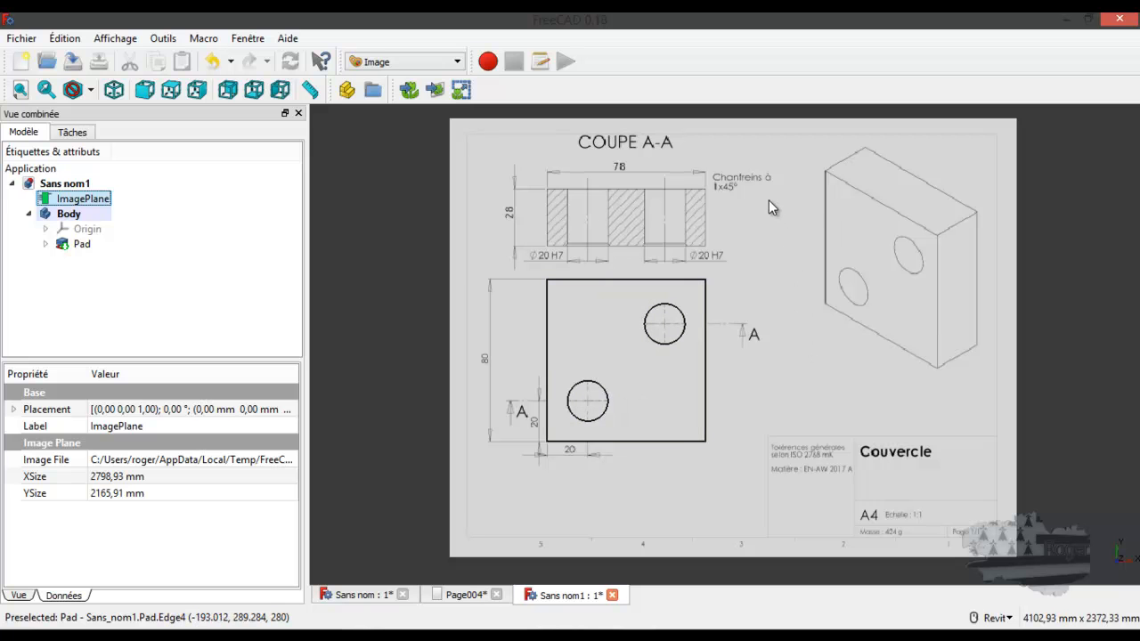
left_click(886, 196)
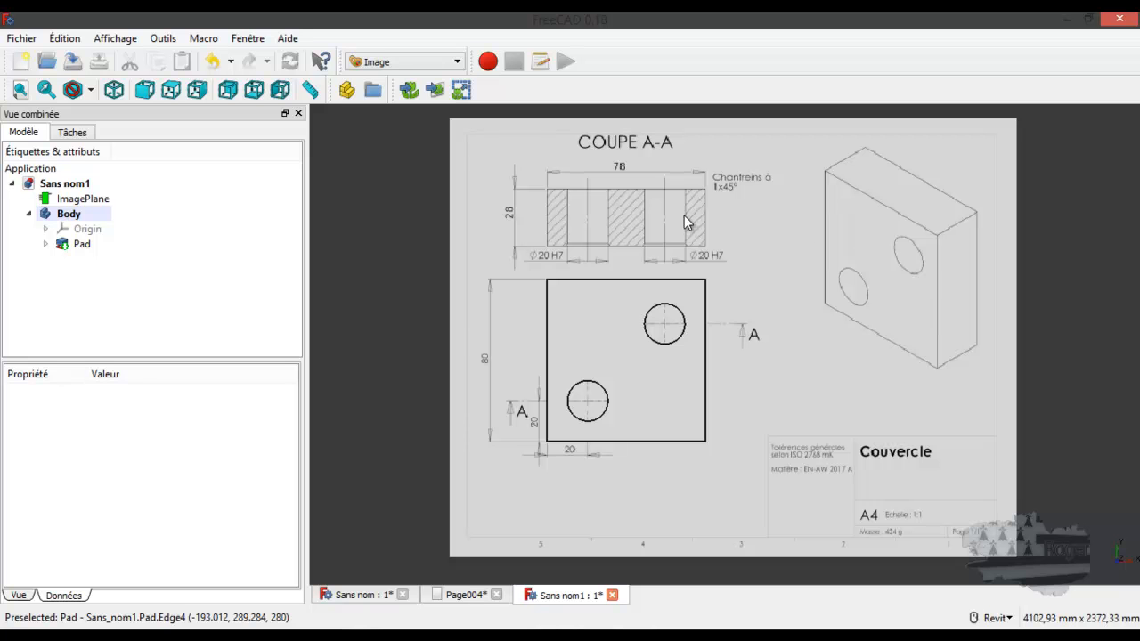
scroll(683, 214, "up", 5)
scroll(682, 214, "down", 3)
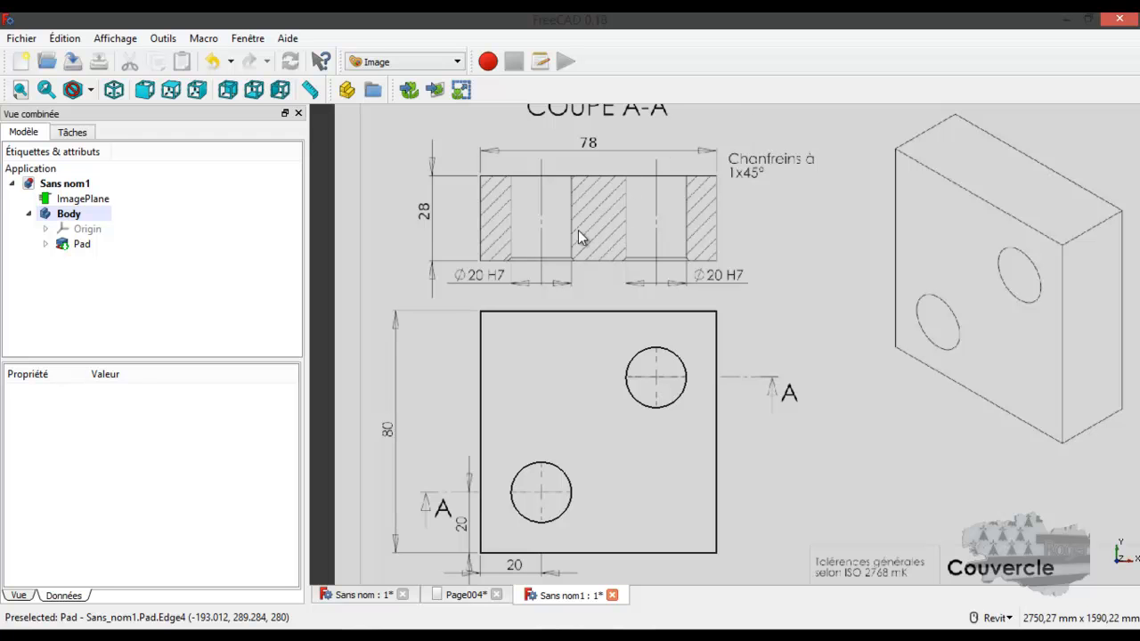
scroll(519, 259, "up", 6)
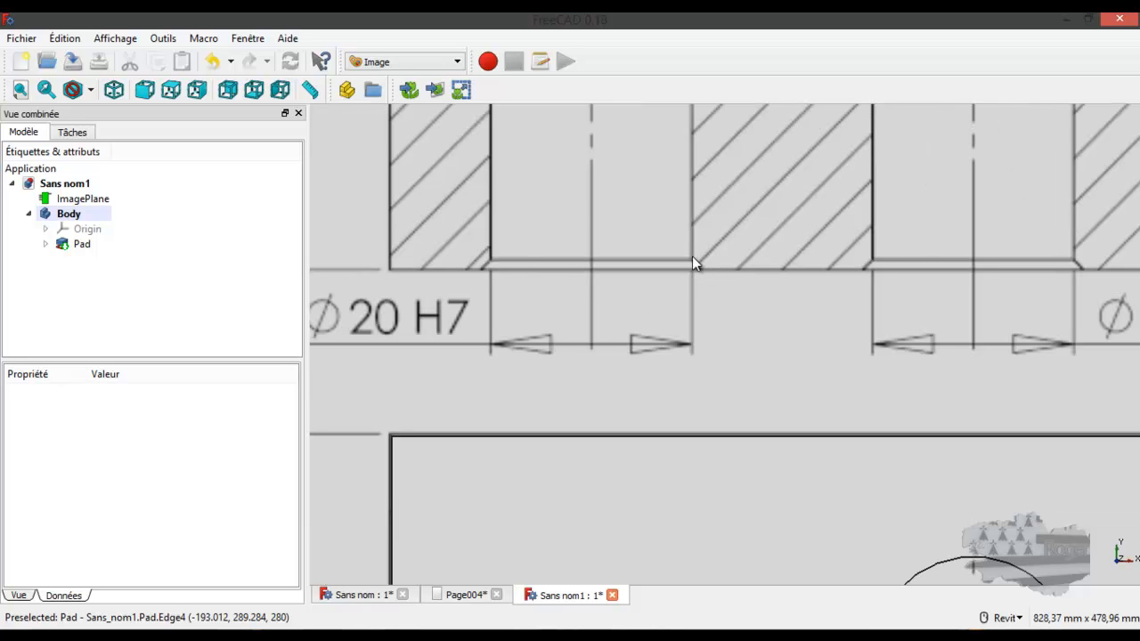
scroll(700, 270, "down", 4)
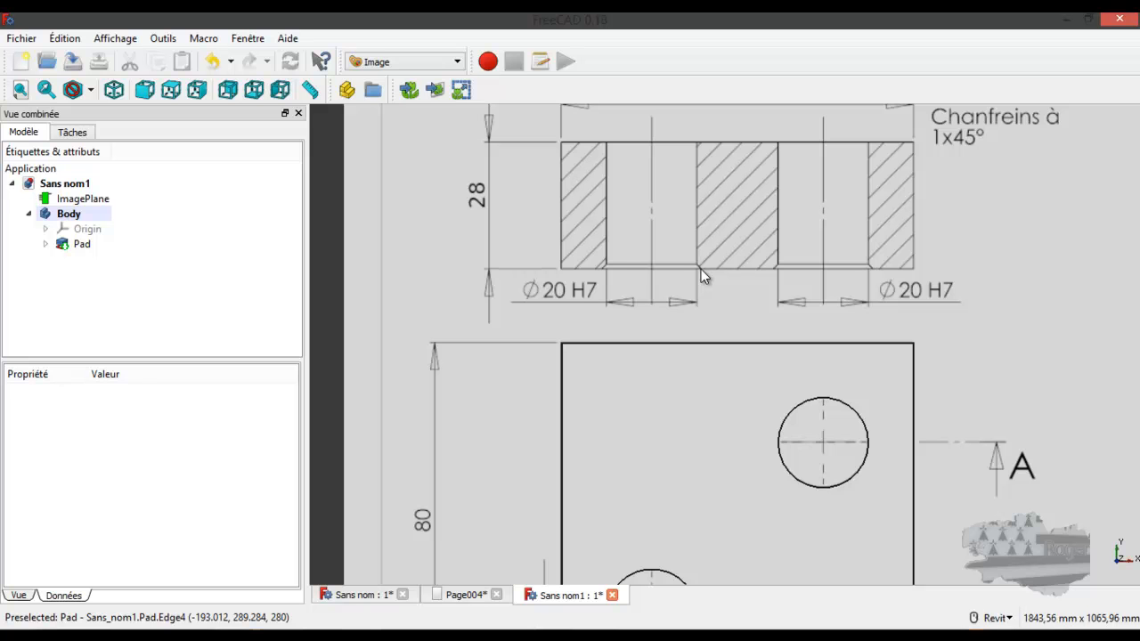
scroll(701, 269, "down", 2)
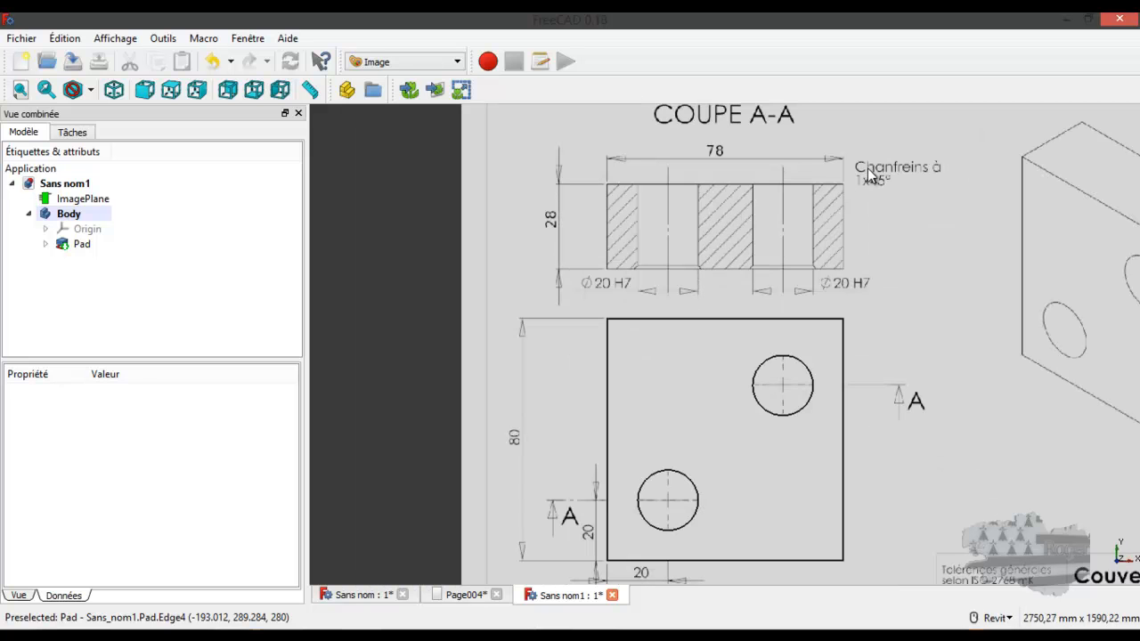
scroll(869, 173, "up", 4)
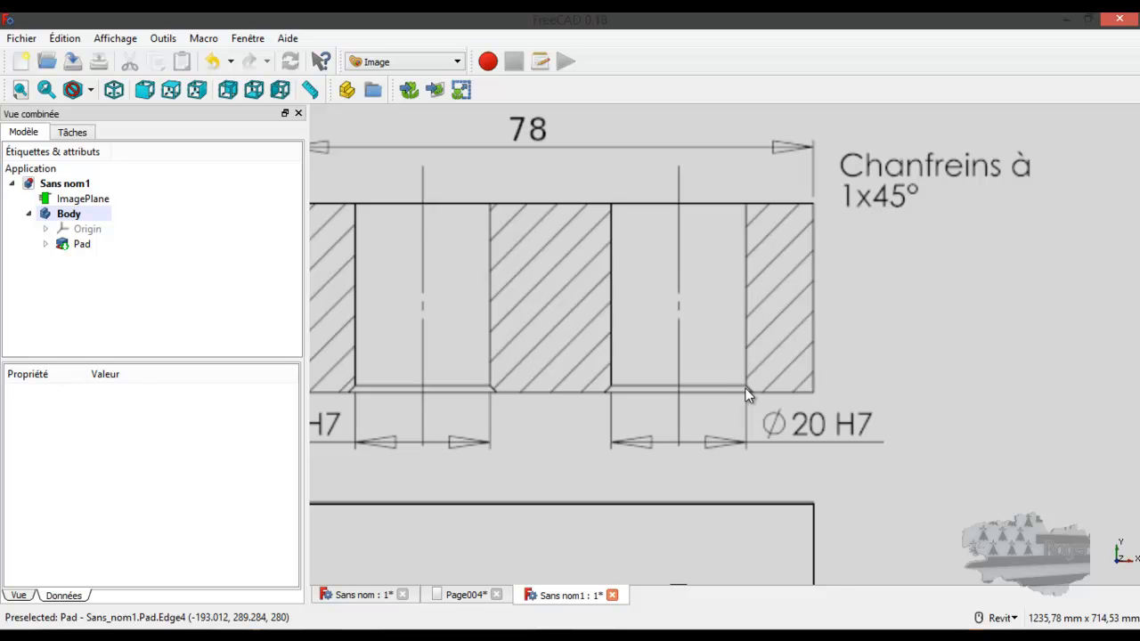
scroll(891, 322, "down", 2)
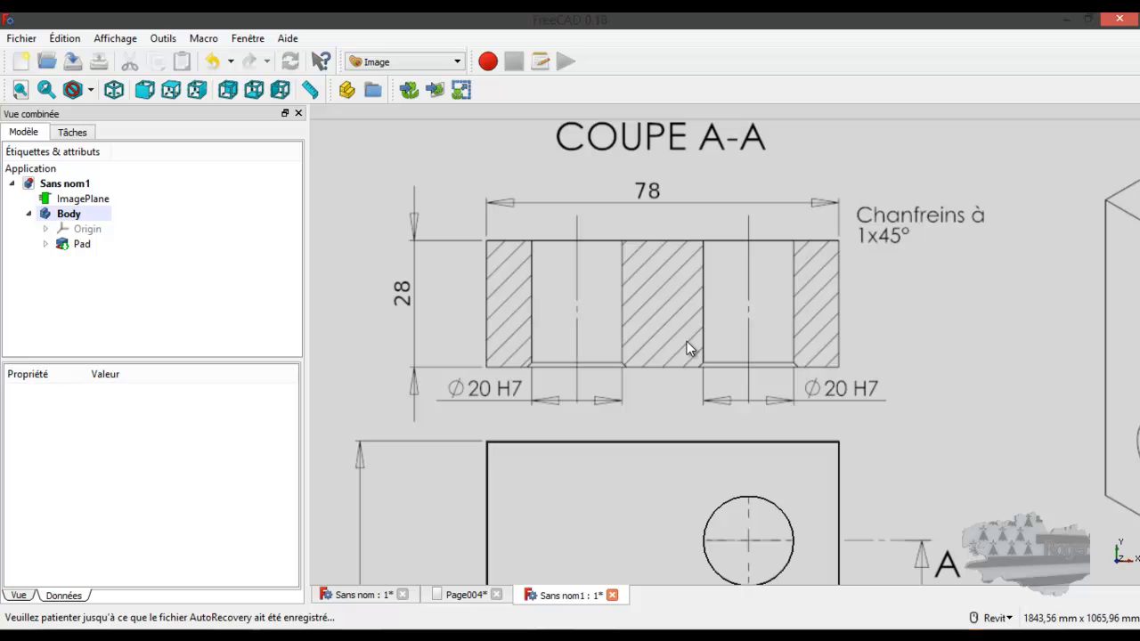
Review the notched block in the Sans nom document and the views, dimensions and title block of its drawing on Page004
left_click(373, 603)
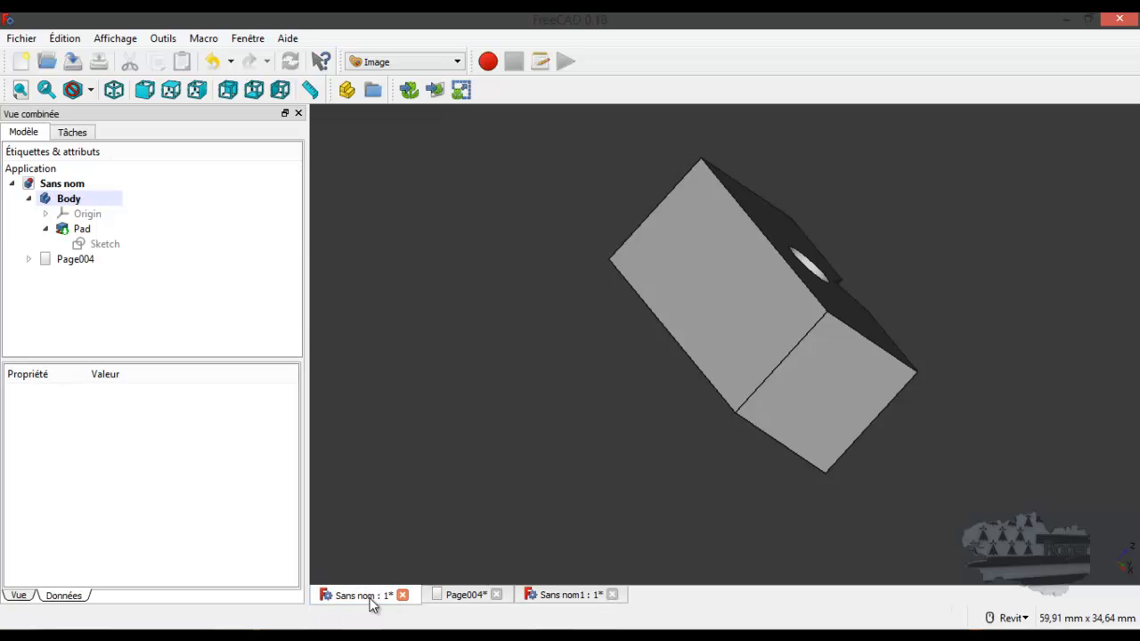
middle_click_drag(816, 317, 598, 401, "shift")
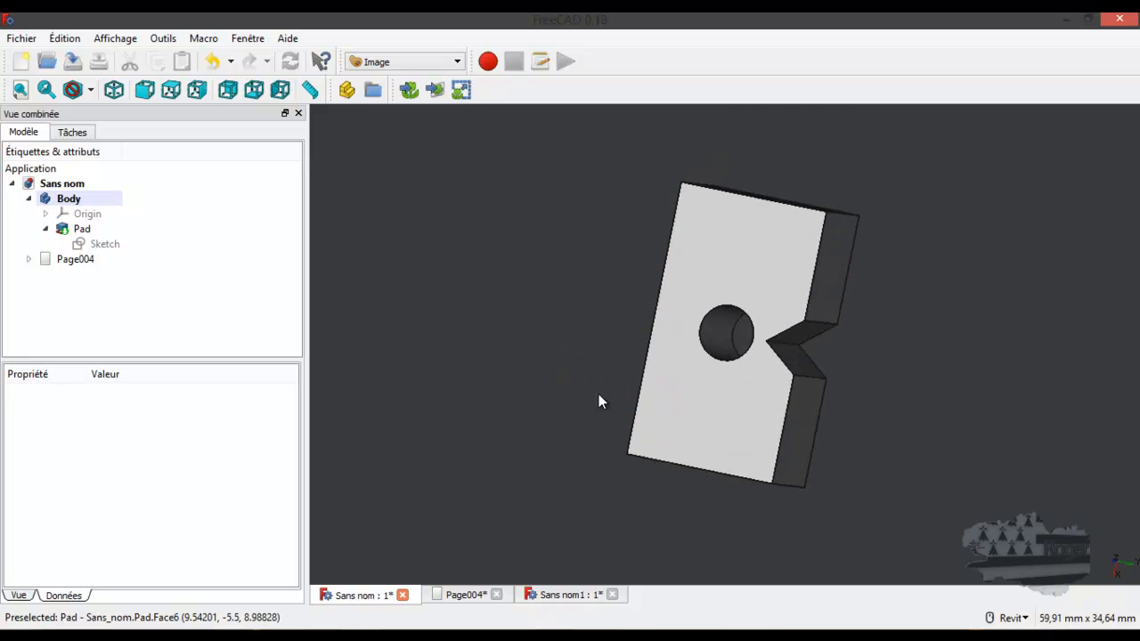
left_click(454, 595)
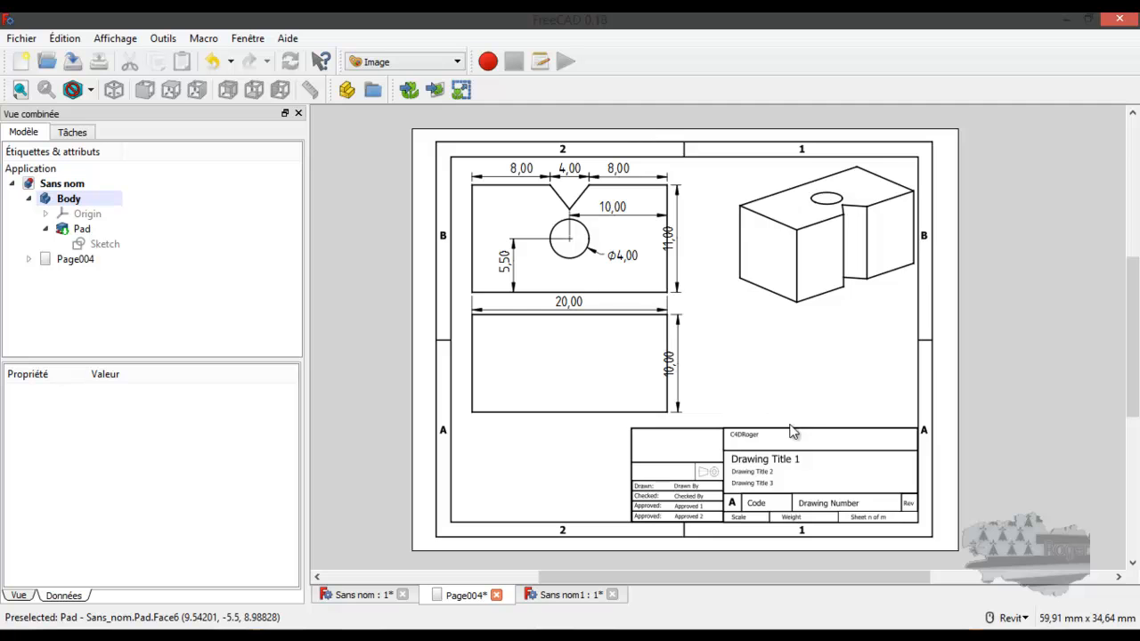
scroll(772, 447, "up", 3)
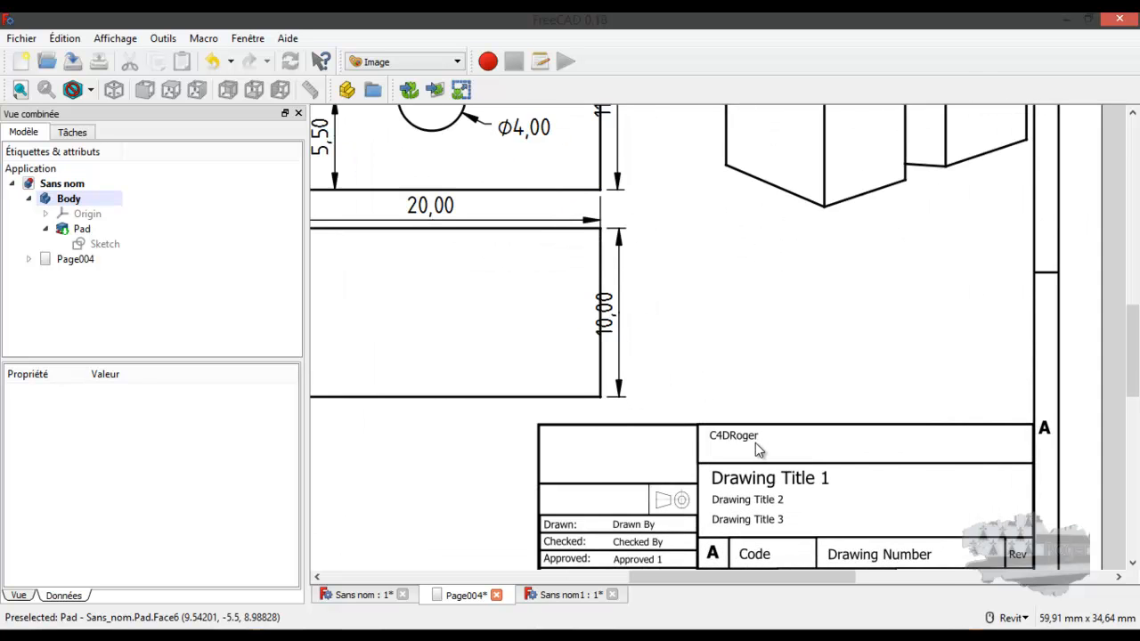
scroll(755, 445, "down", 1)
scroll(765, 438, "down", 1)
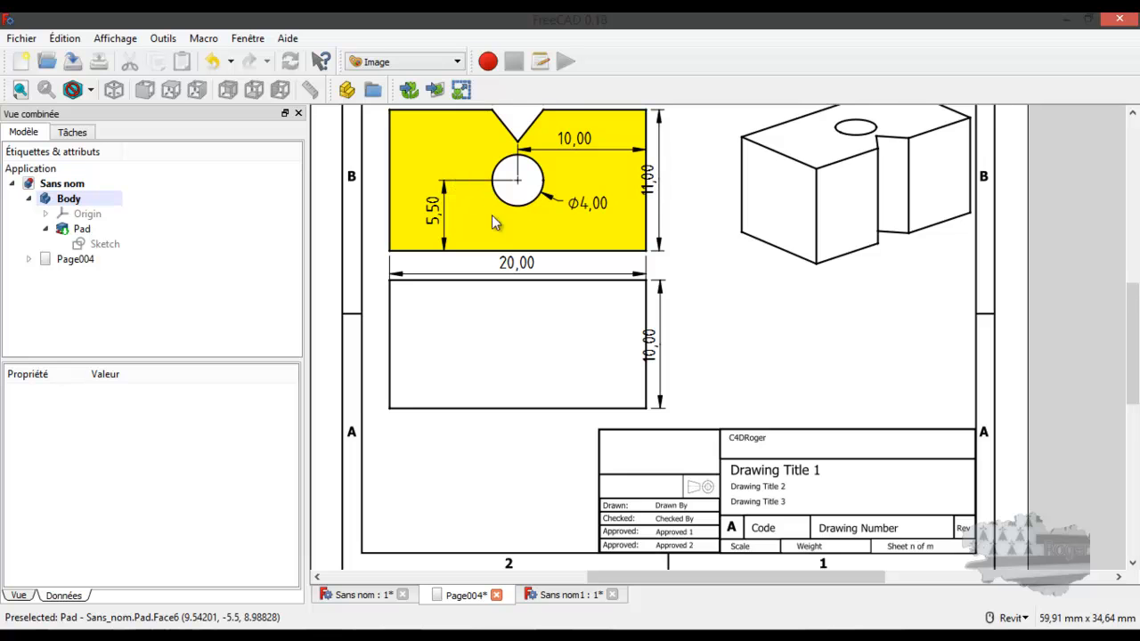
scroll(497, 232, "down", 2)
scroll(503, 245, "up", 3)
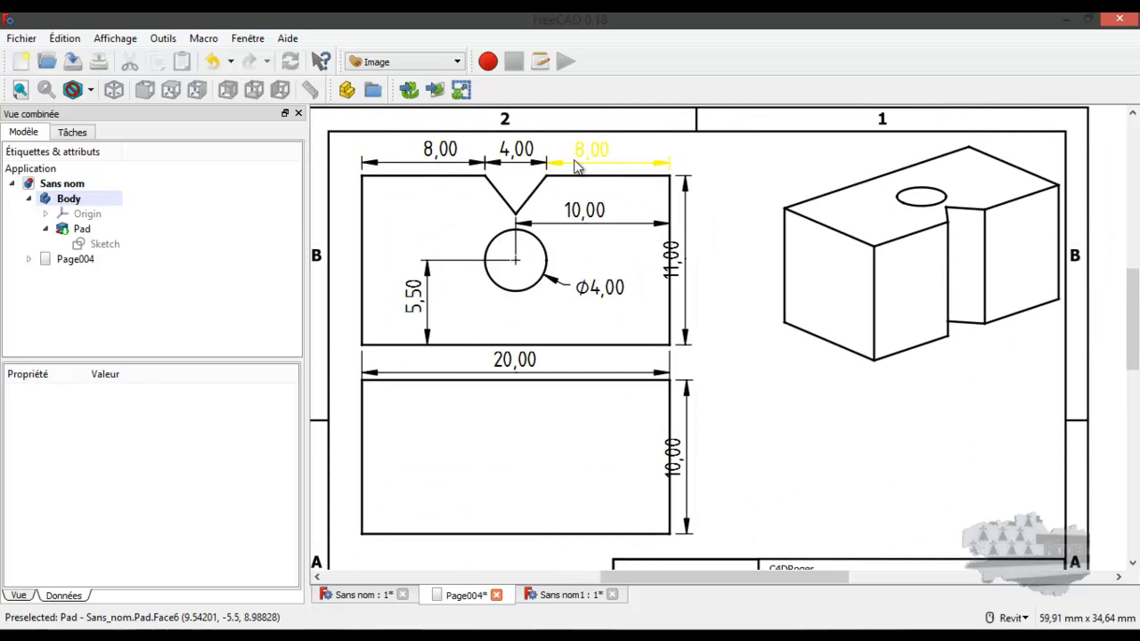
scroll(722, 208, "down", 2)
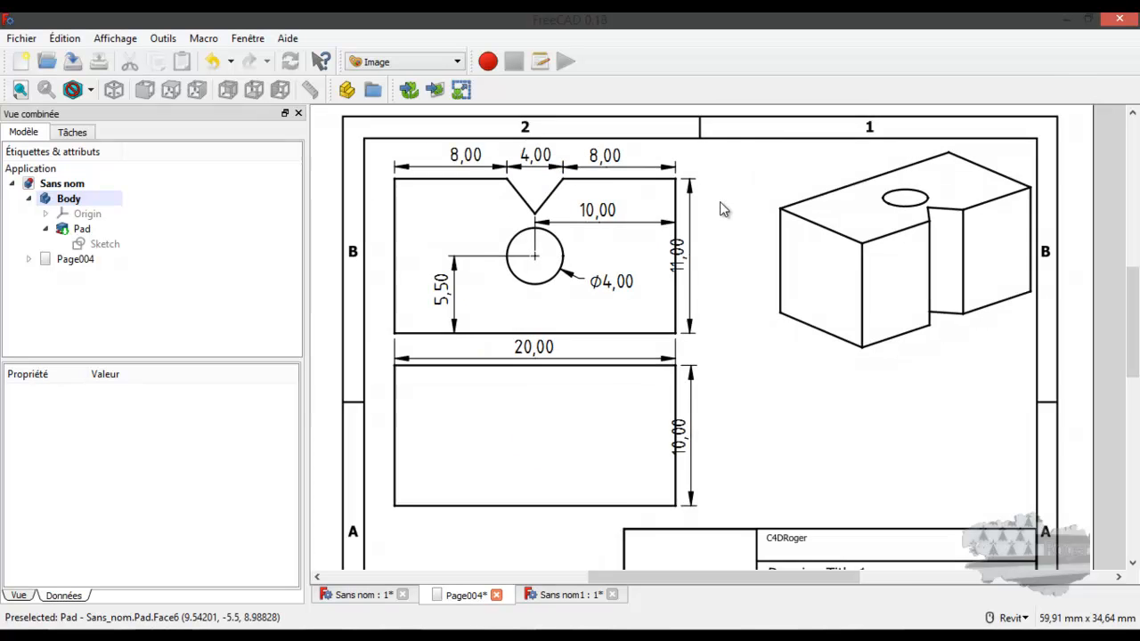
scroll(738, 287, "down", 1)
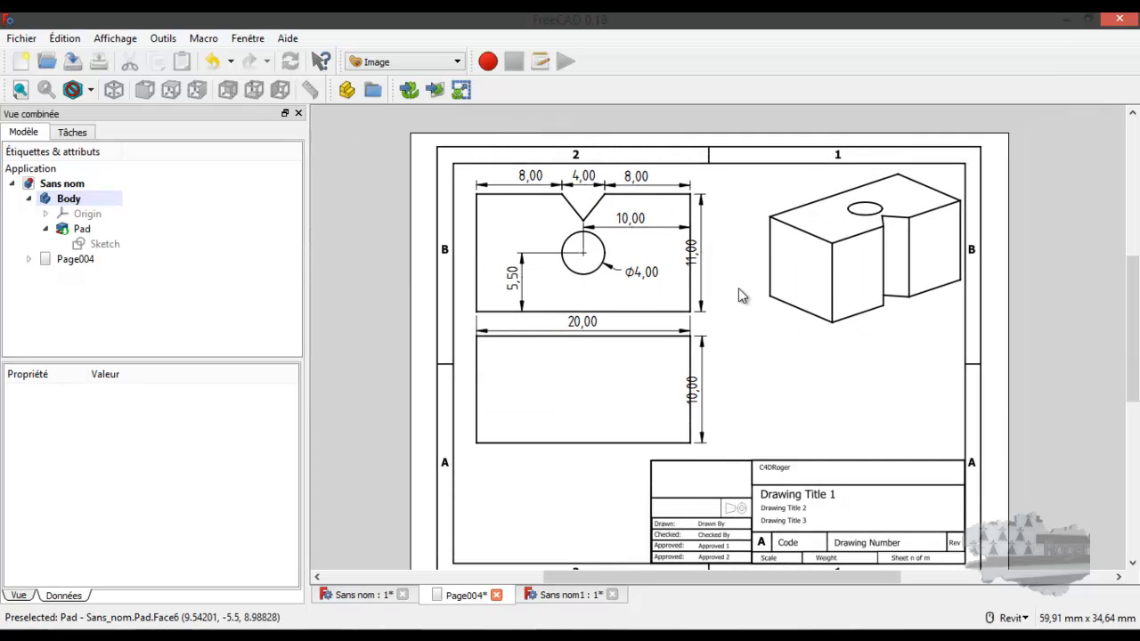